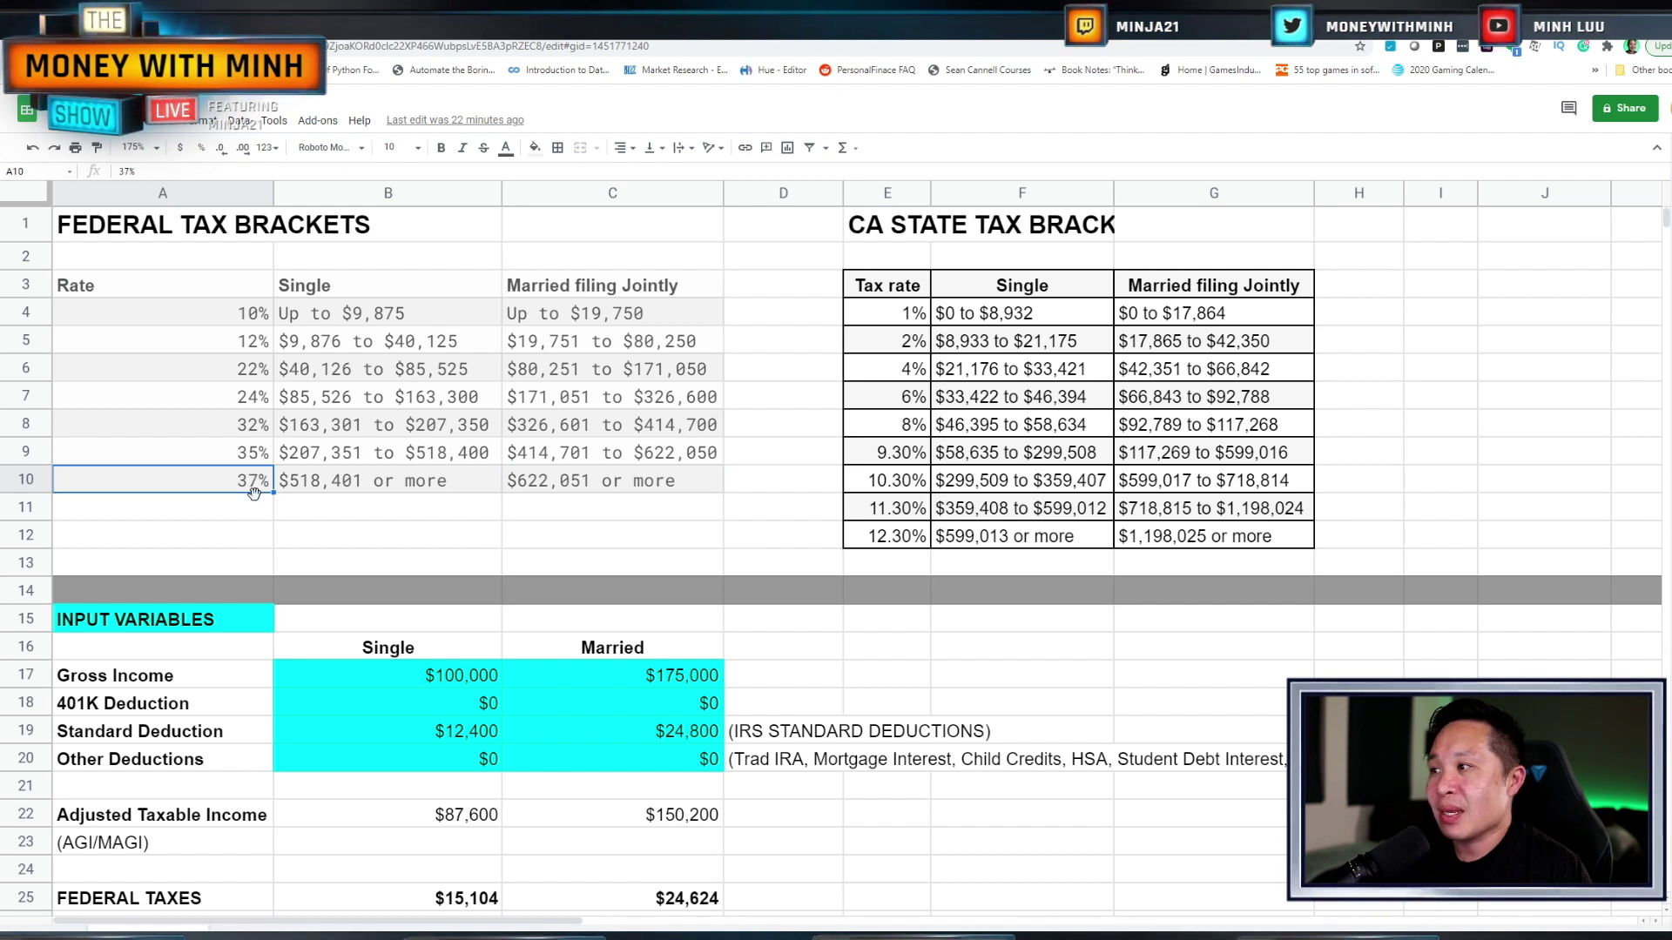
Step: Examine the federal tax brackets, going through the married-filing-jointly income ranges and their rates
{"action": "left_click", "coordinate": [614, 317]}
{"action": "left_click", "coordinate": [617, 348]}
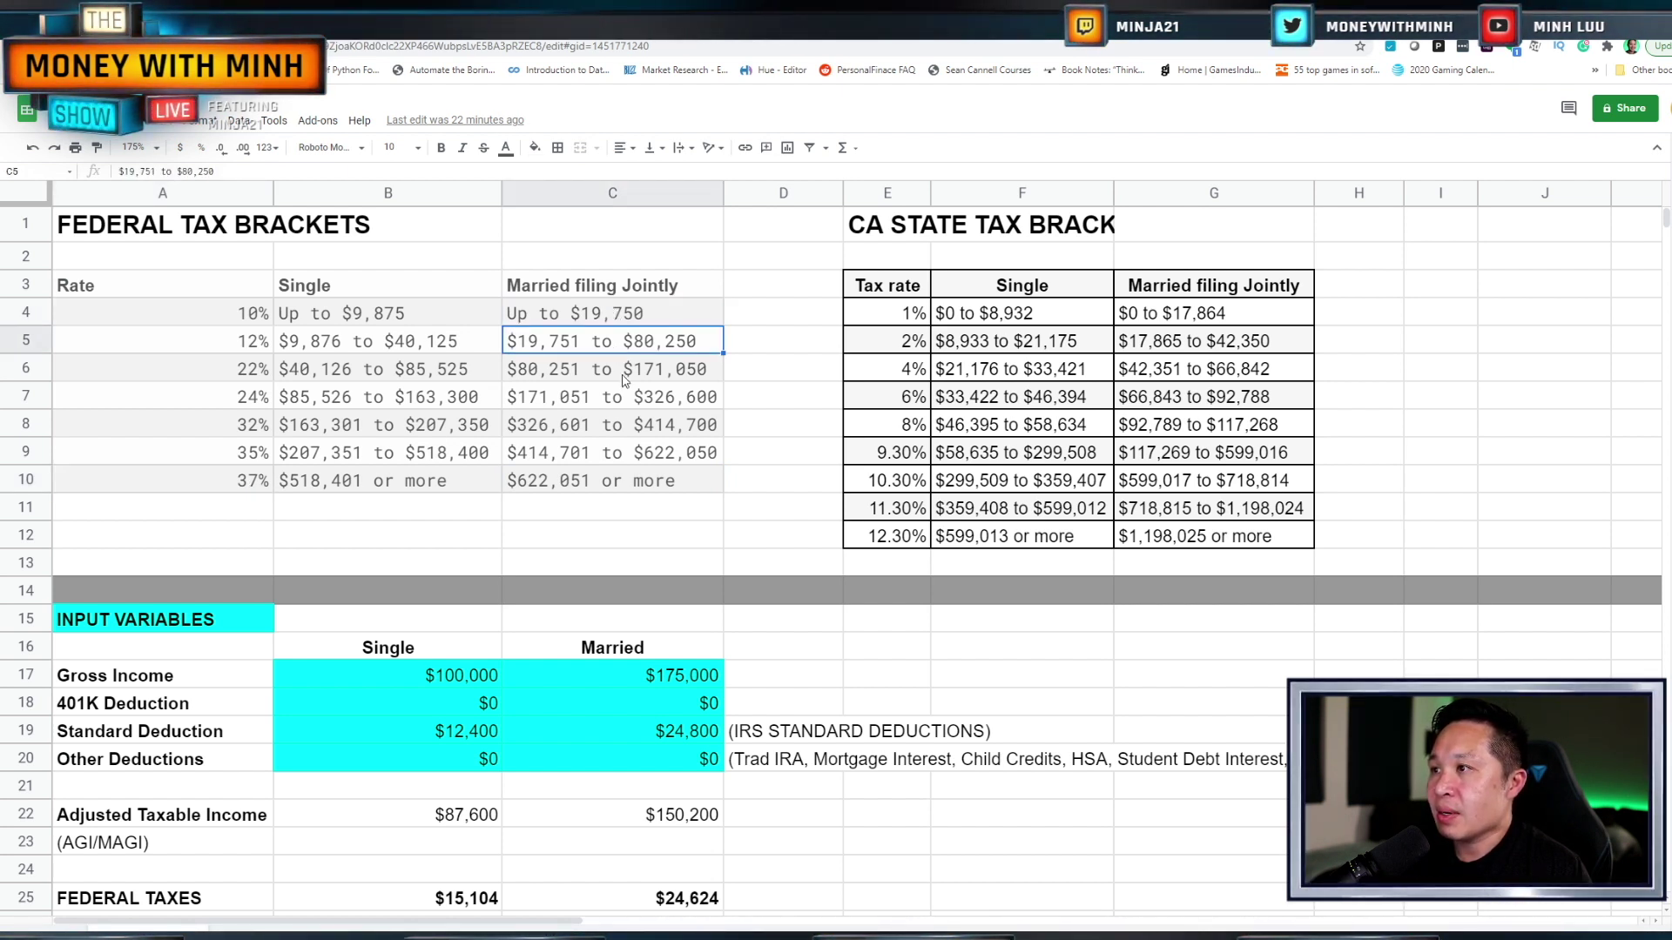
{"action": "left_click", "coordinate": [626, 380]}
{"action": "left_click", "coordinate": [628, 409]}
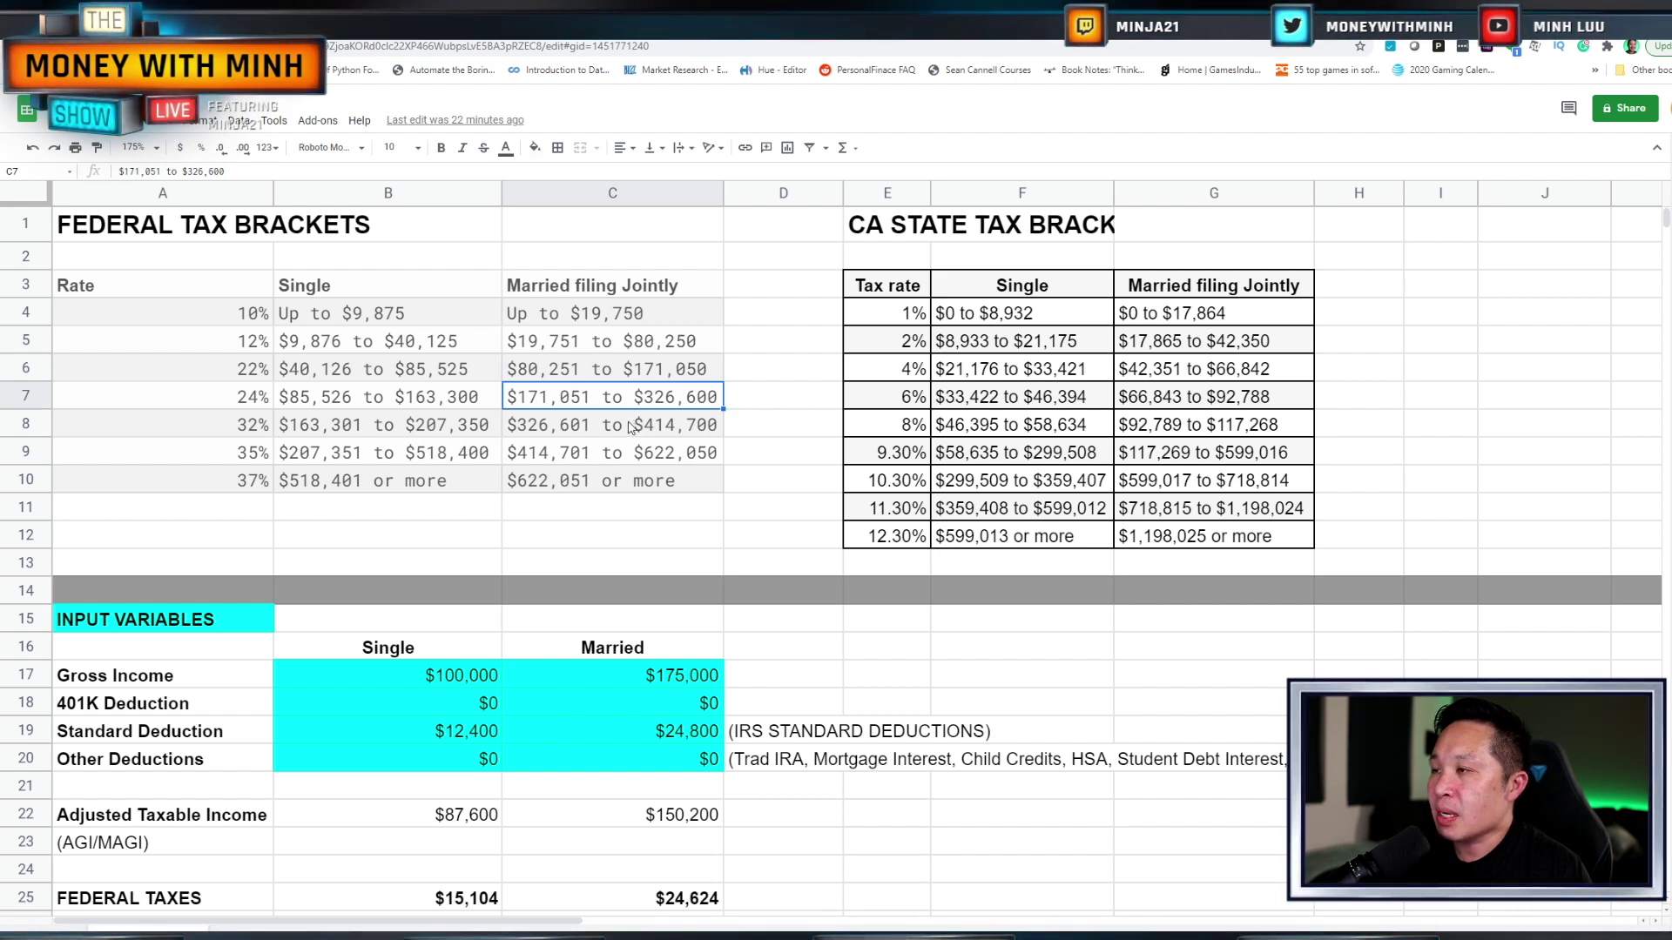
{"action": "left_click", "coordinate": [588, 433]}
{"action": "left_click", "coordinate": [590, 452]}
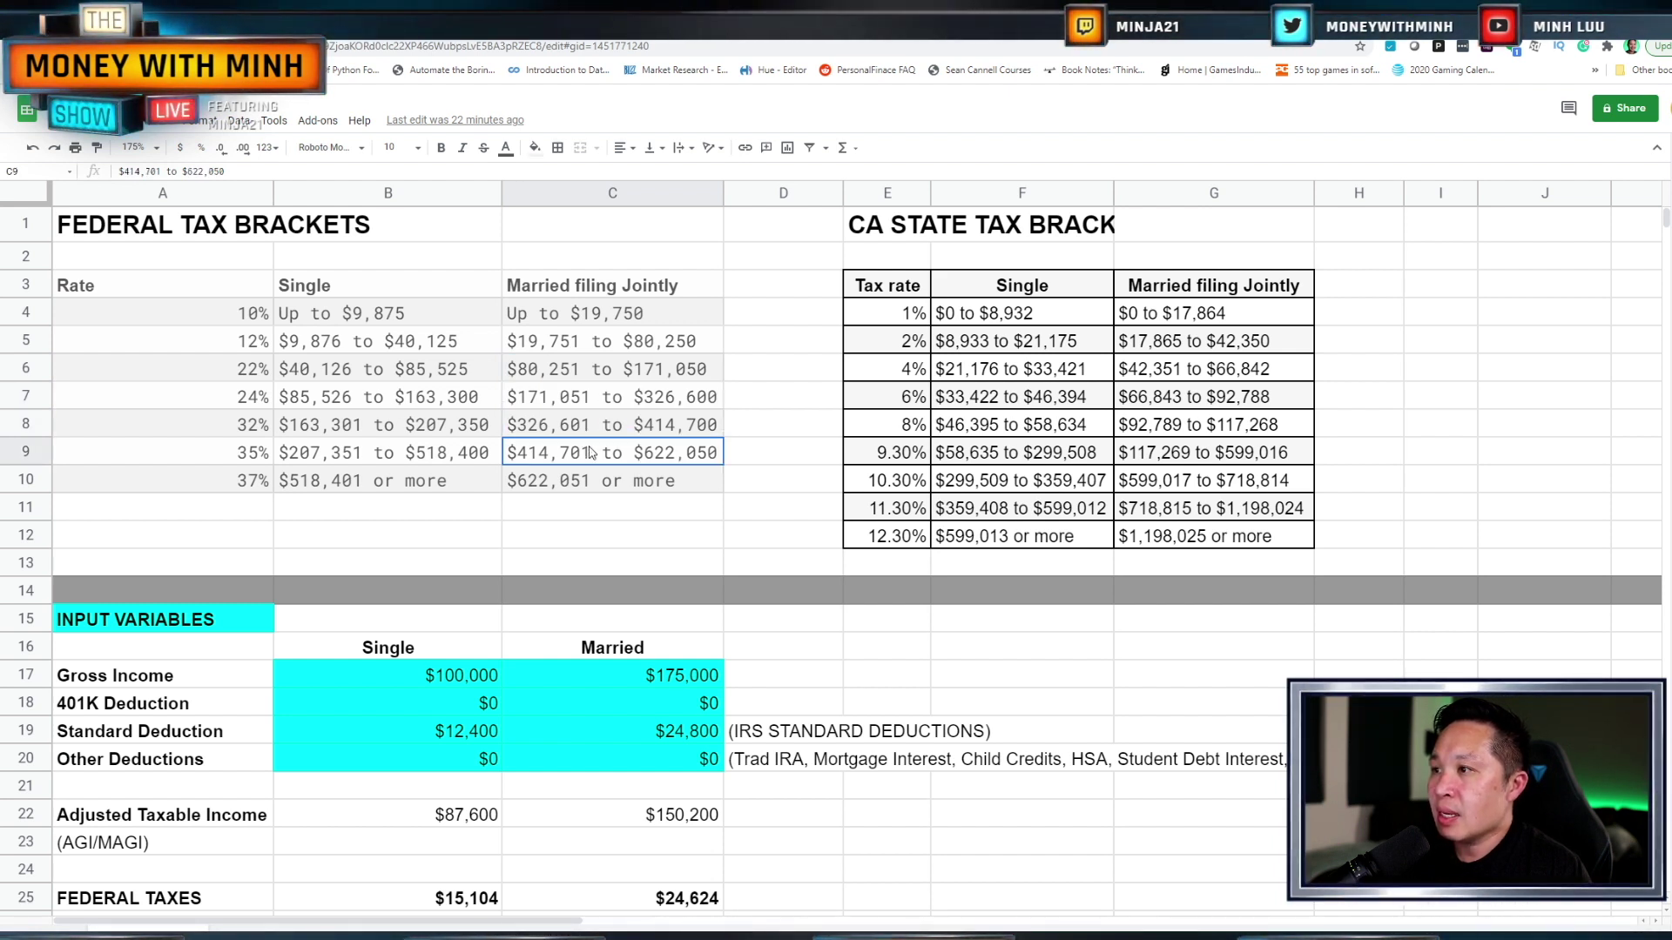
{"action": "left_click", "coordinate": [216, 317]}
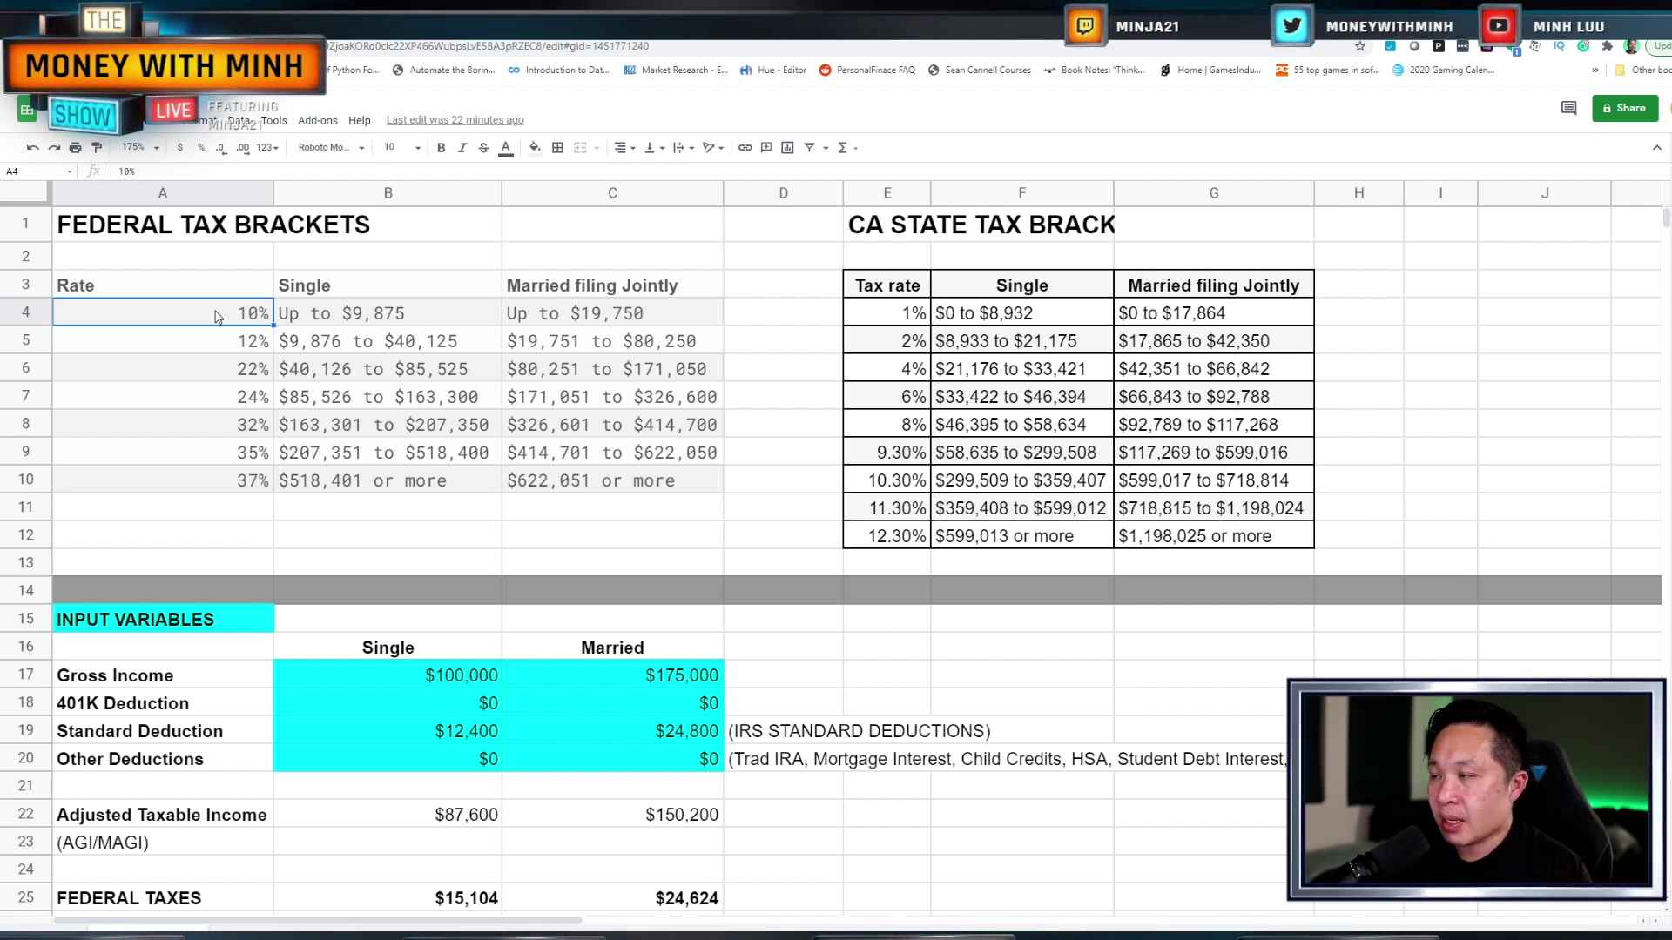
{"action": "left_click", "coordinate": [226, 404]}
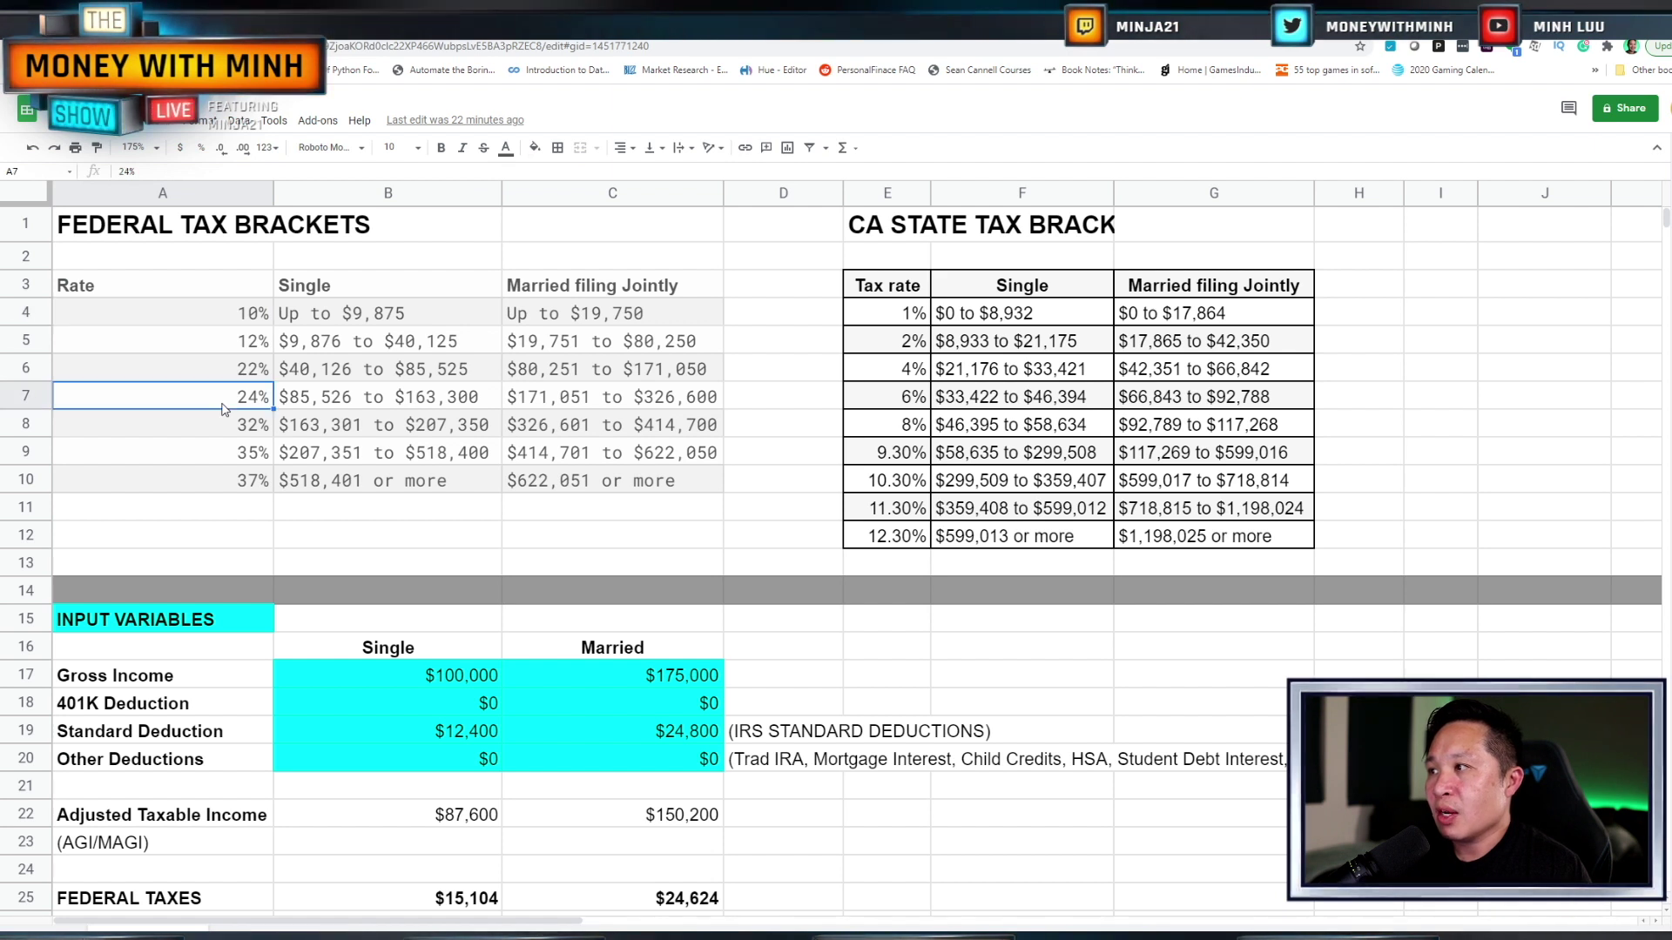
{"action": "left_click", "coordinate": [228, 426]}
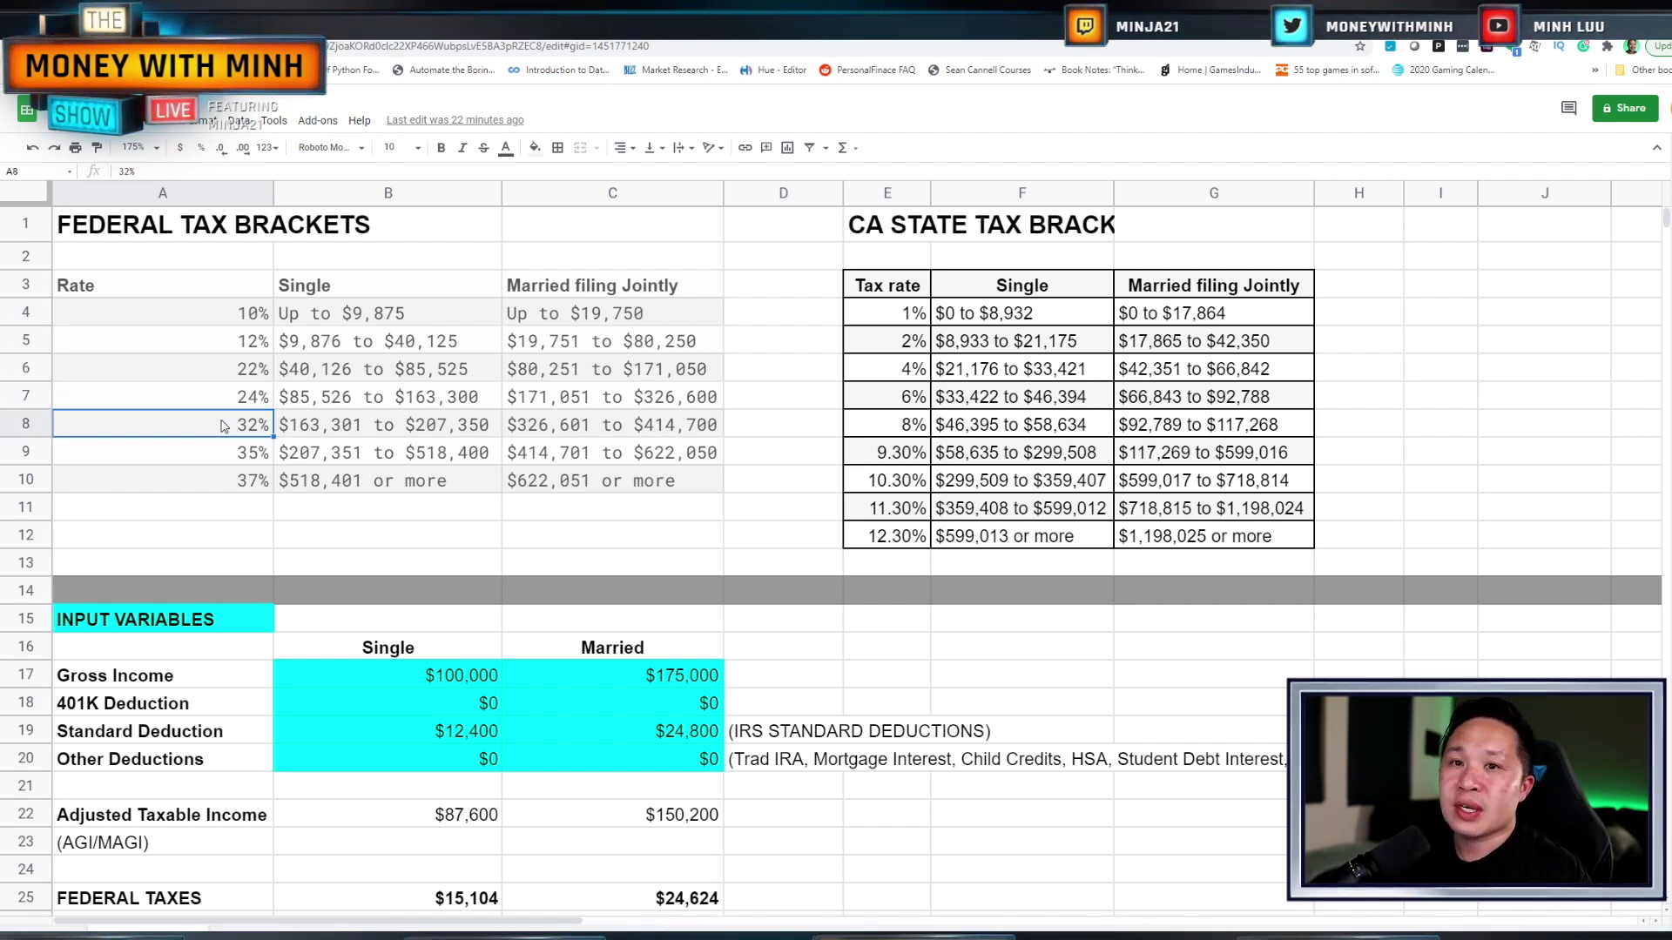
Step: Examine the California state tax brackets for single filers, from the lowest rate to the highest
{"action": "left_click", "coordinate": [897, 315]}
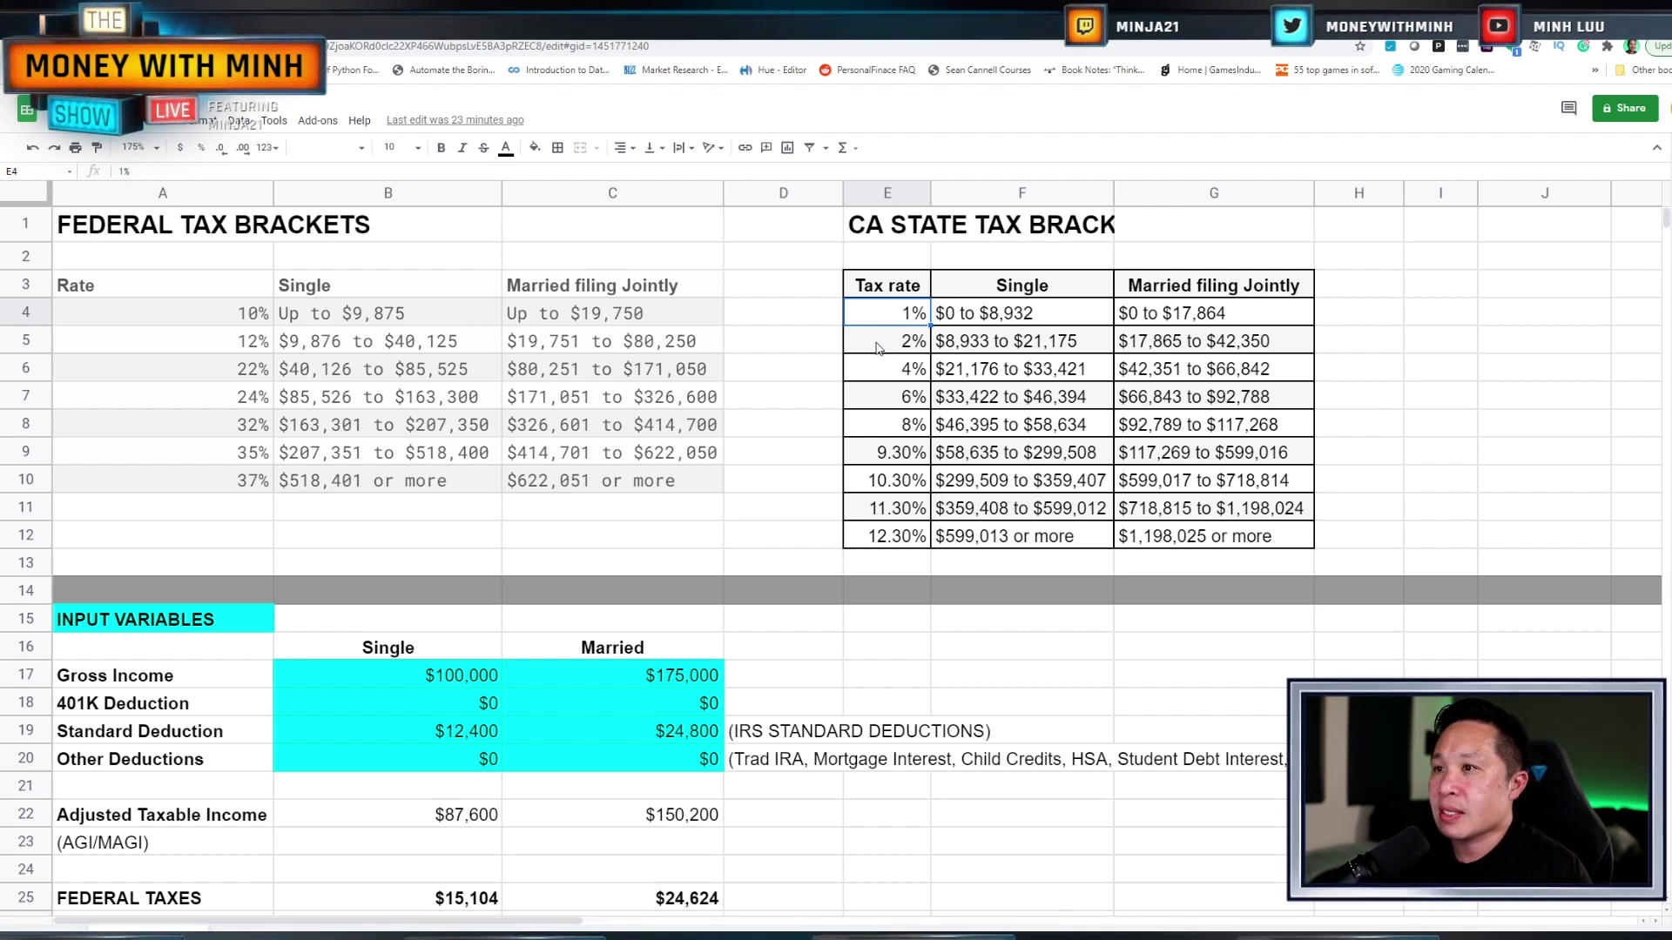
{"action": "left_click", "coordinate": [1034, 294]}
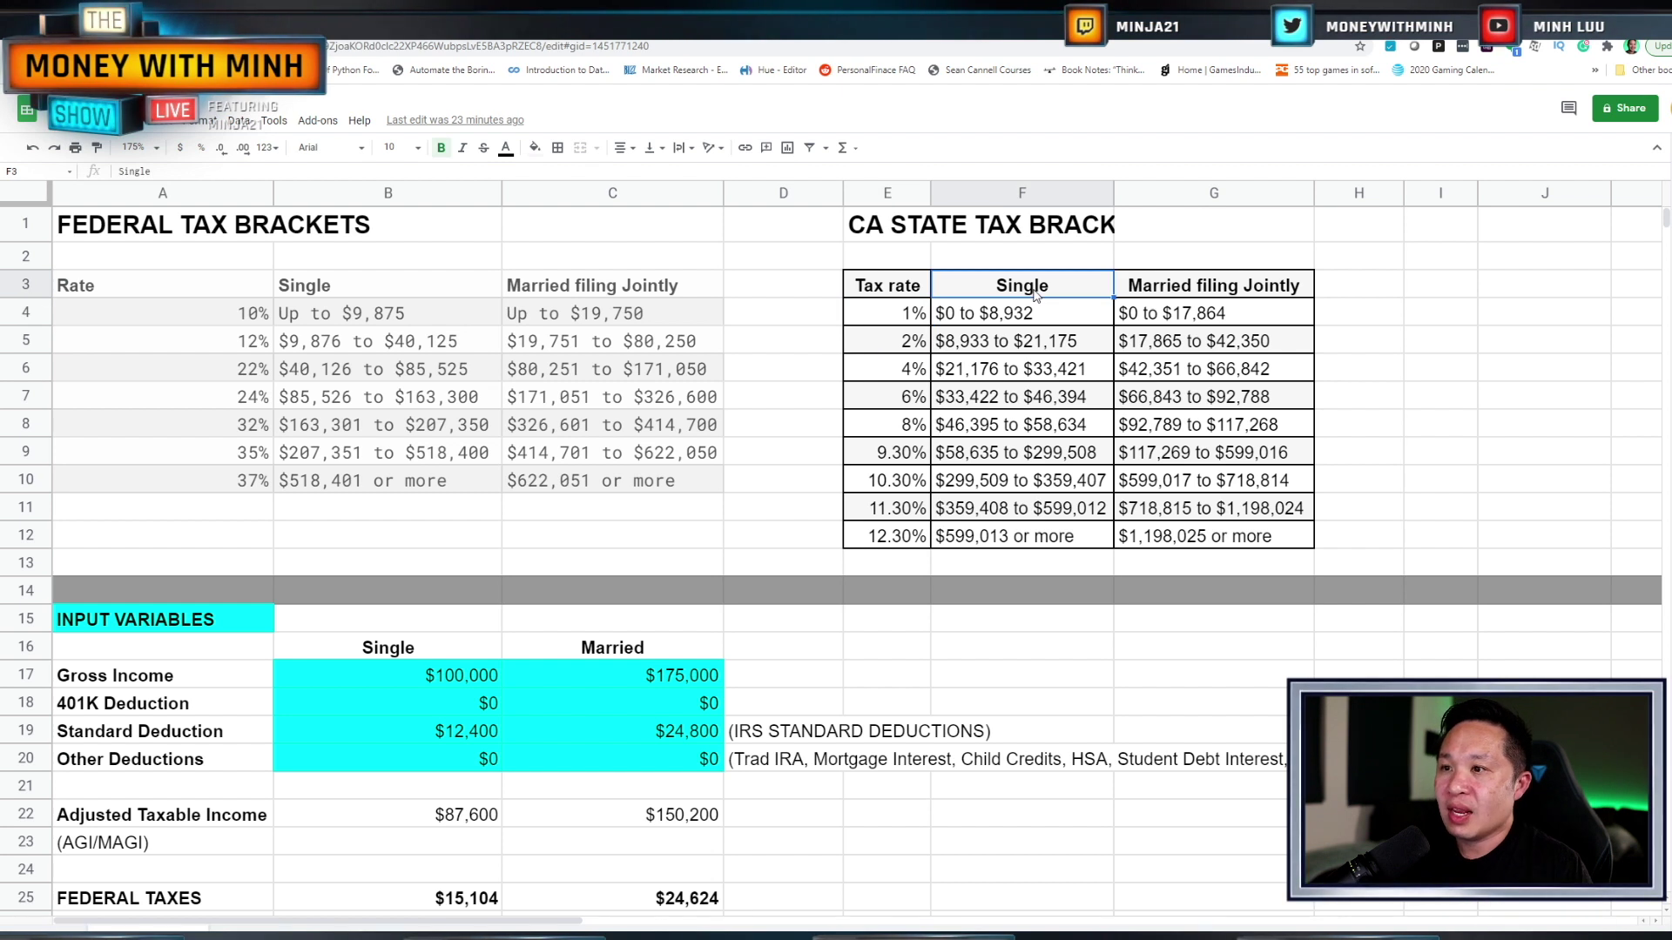
{"action": "left_click", "coordinate": [972, 537]}
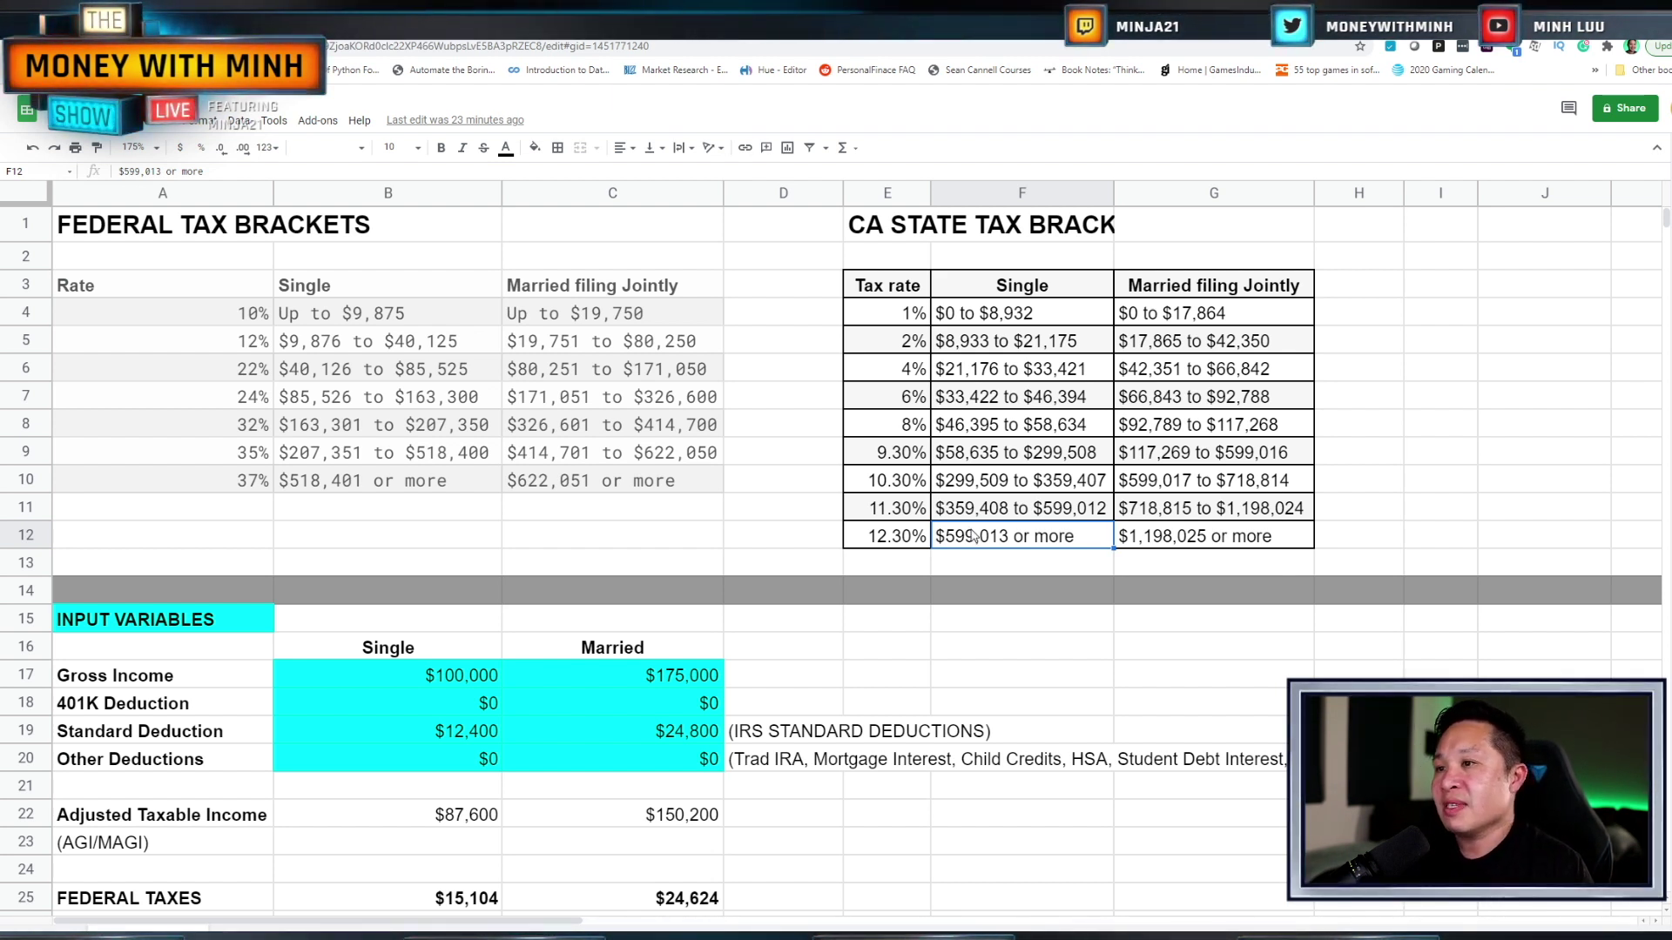
{"action": "left_click", "coordinate": [897, 540]}
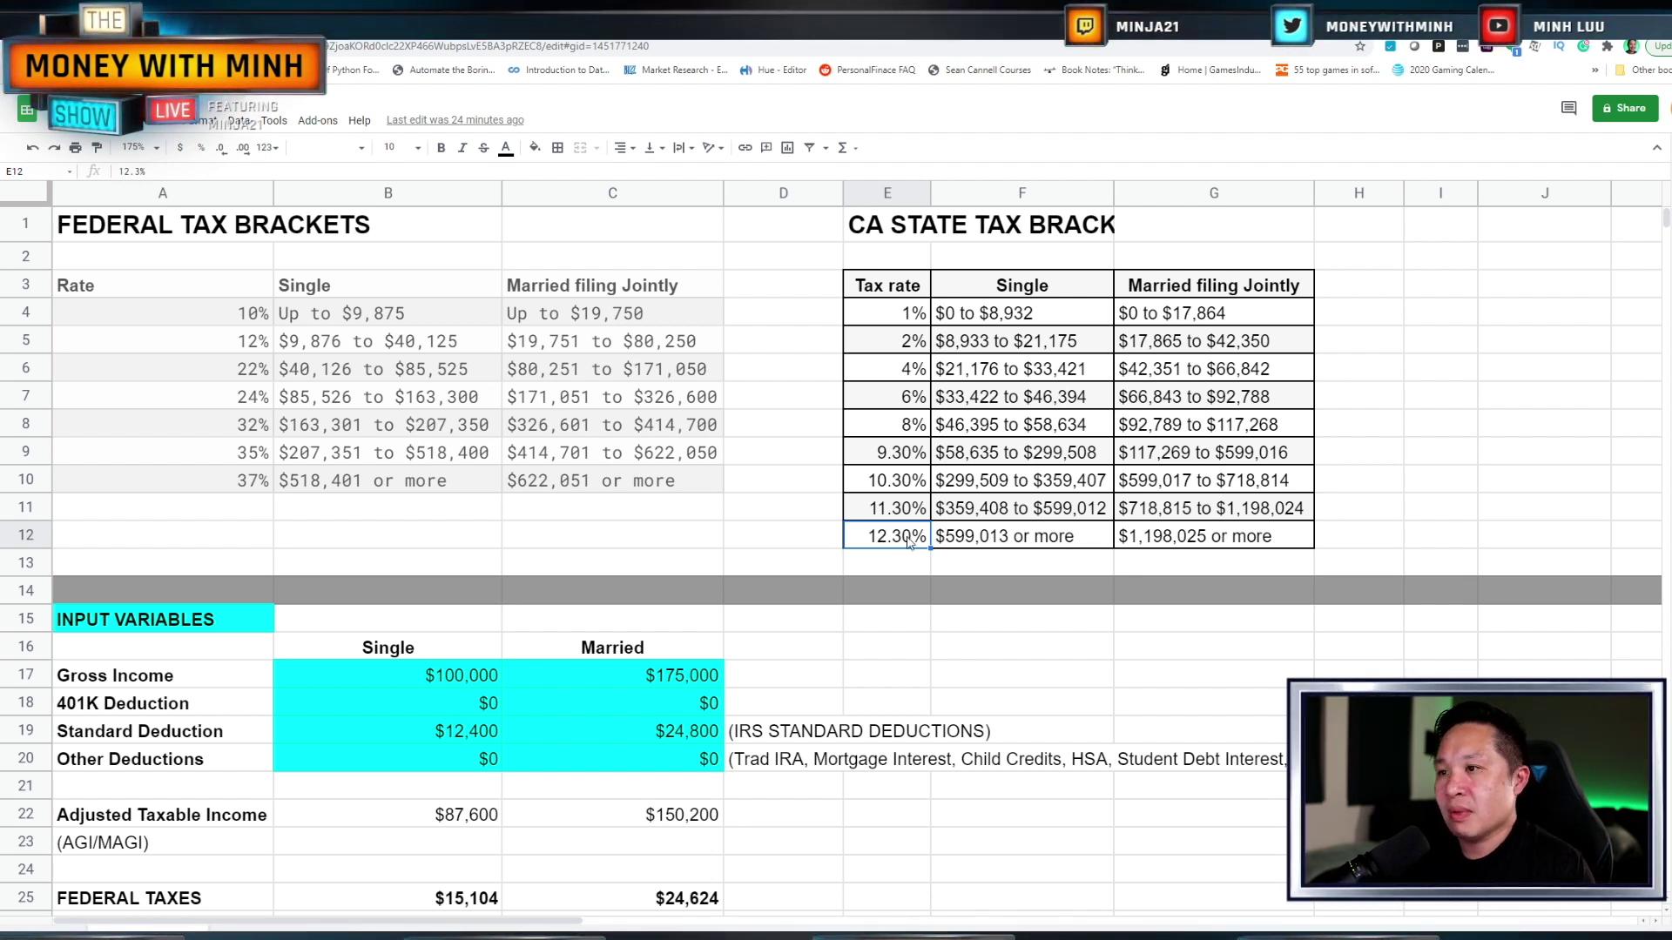
{"action": "left_click", "coordinate": [975, 540]}
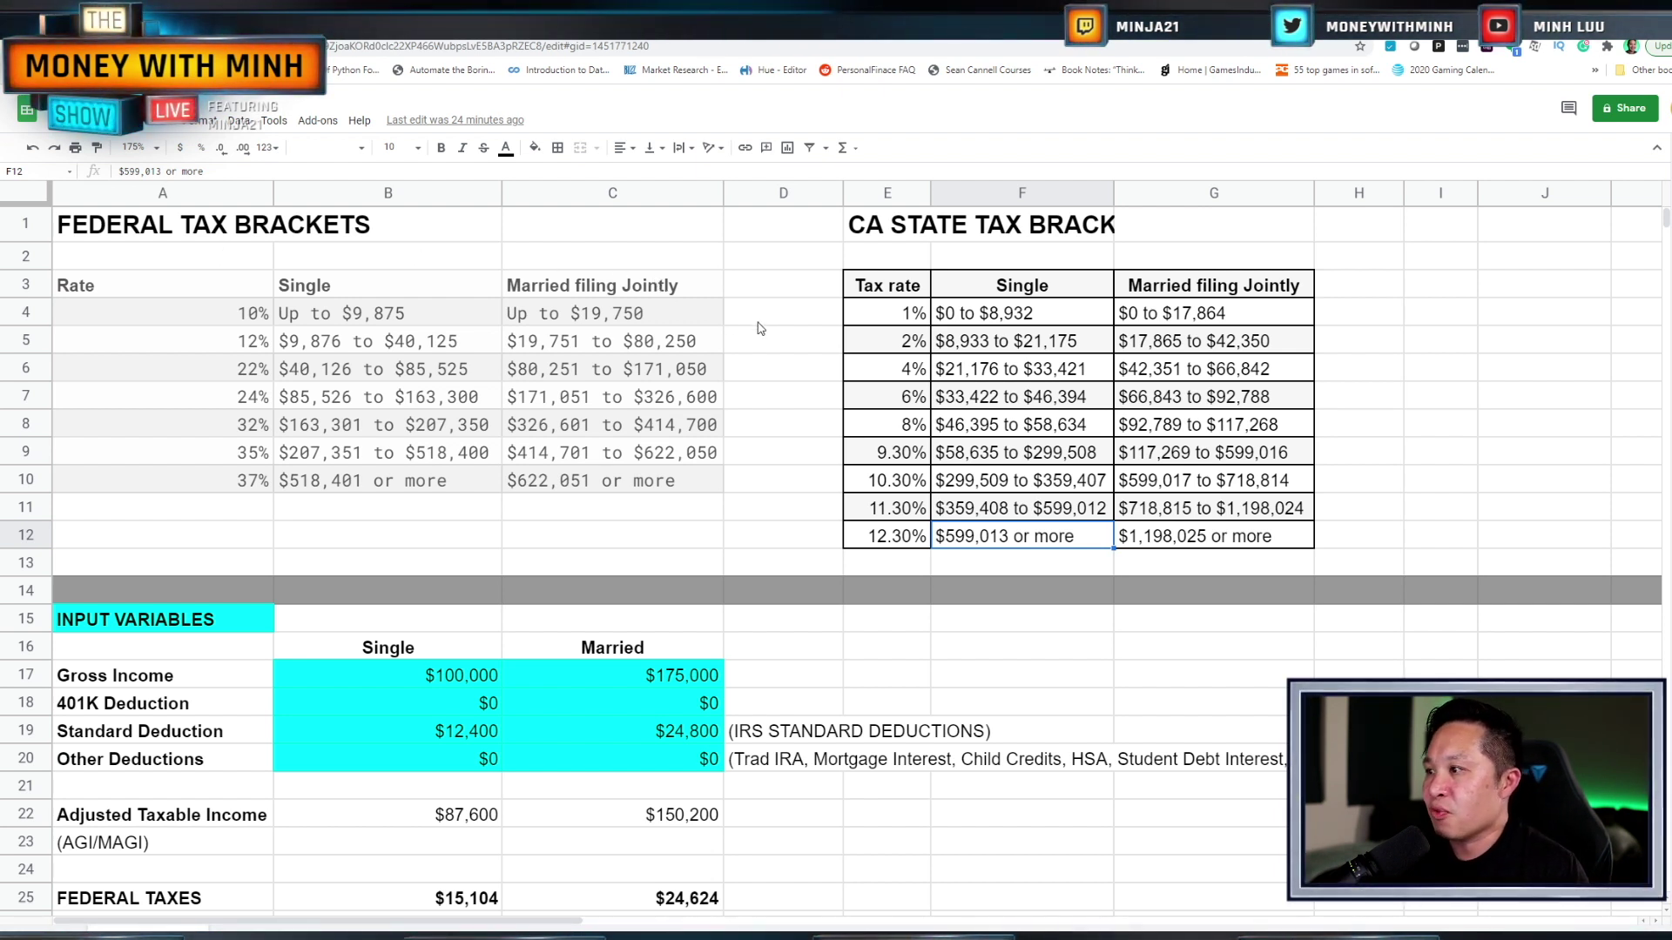
Step: Compare the single and married-filing-jointly columns of the federal brackets and review the upper rates
{"action": "left_click", "coordinate": [468, 291]}
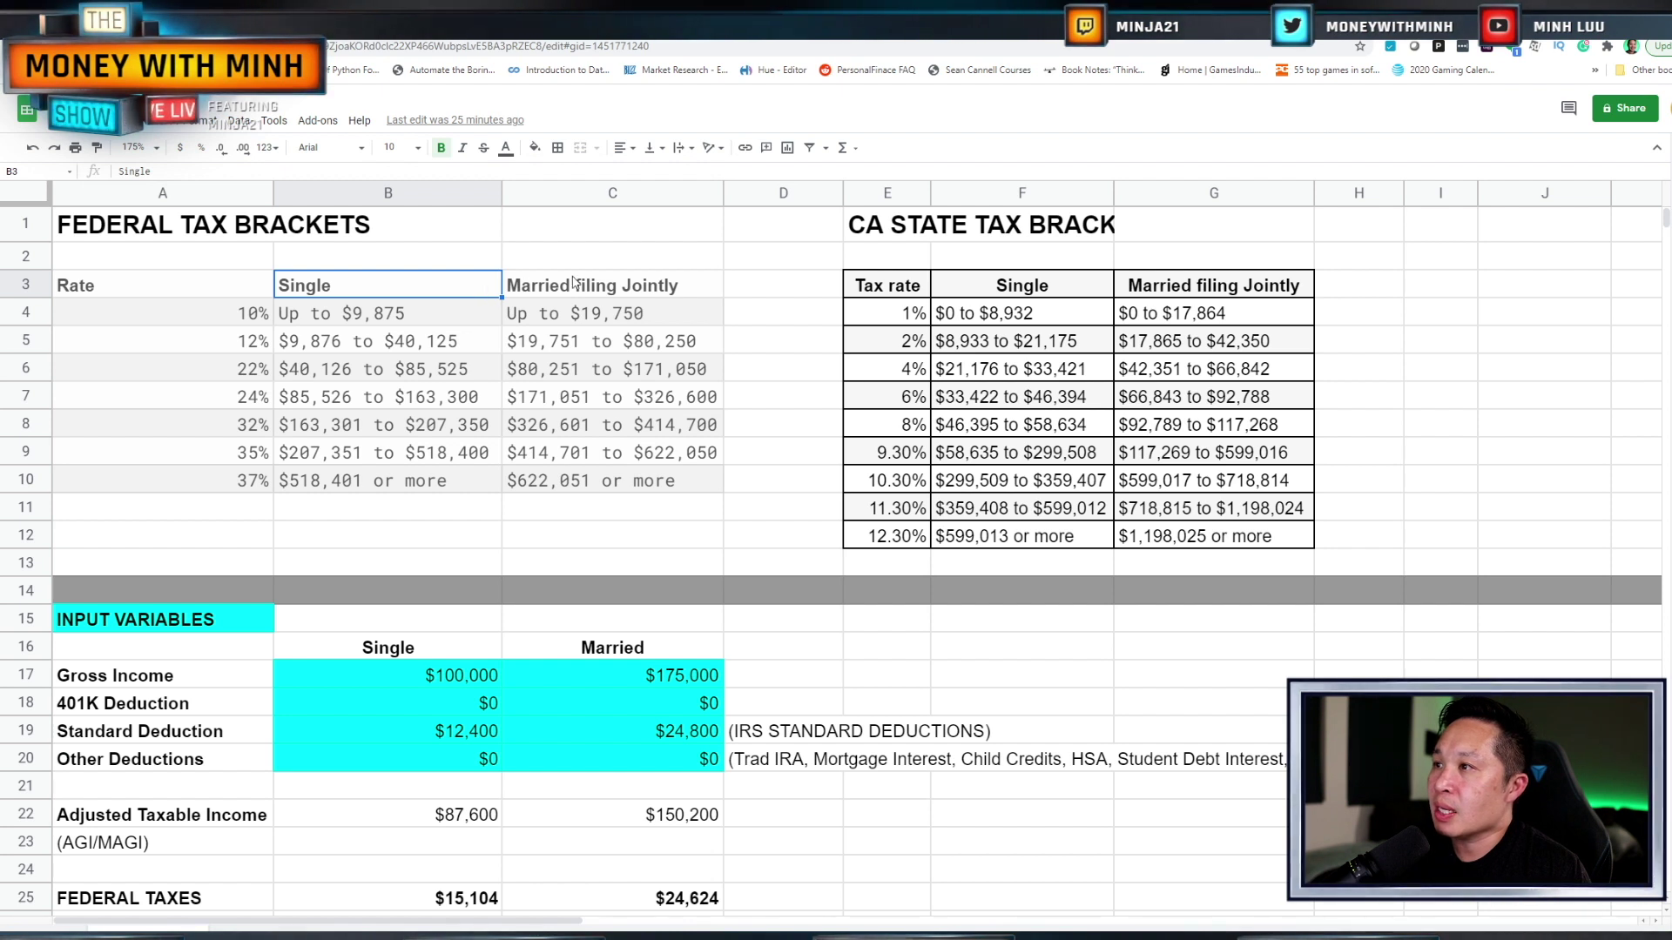
{"action": "left_click", "coordinate": [601, 288]}
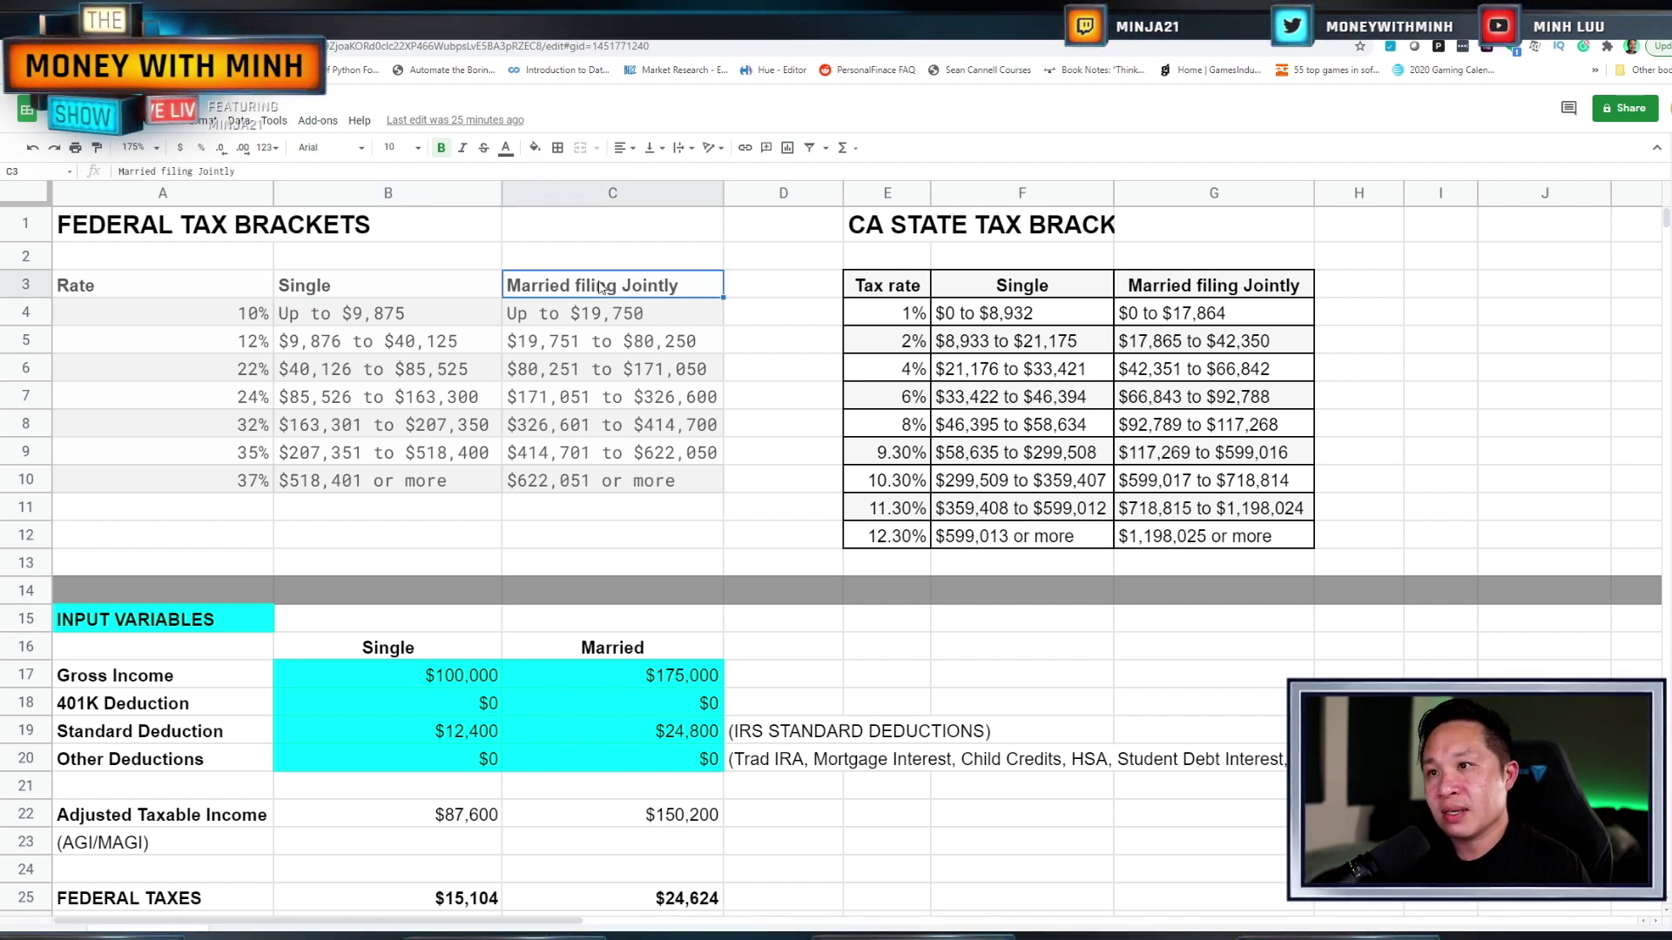
{"action": "left_click", "coordinate": [304, 373]}
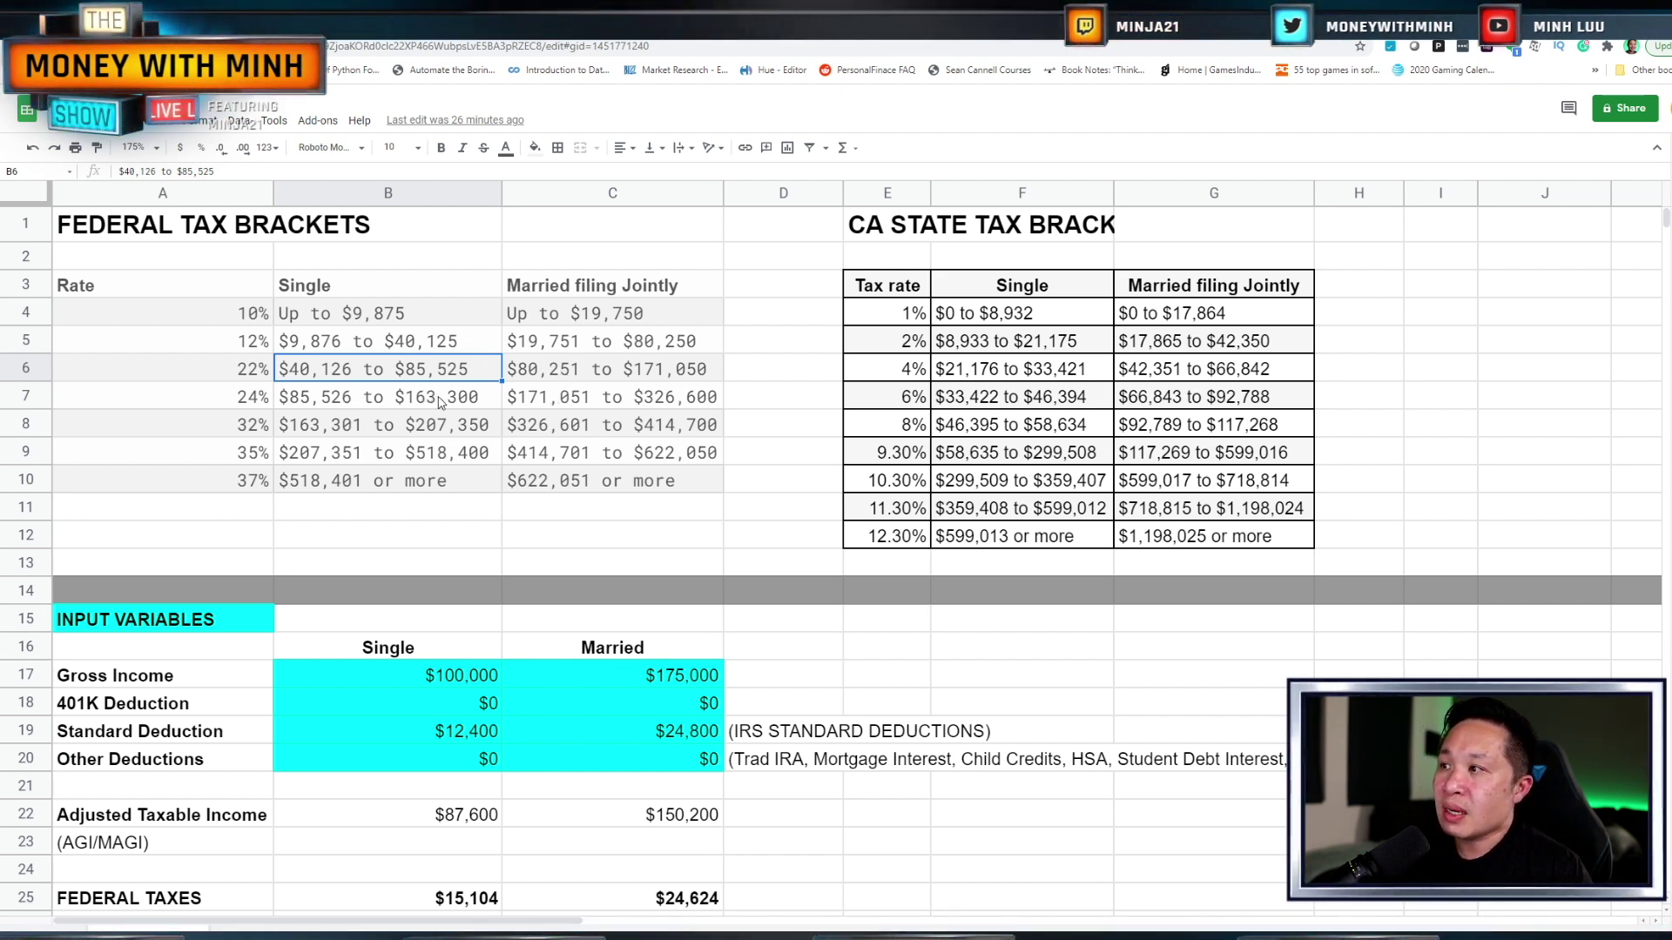
{"action": "left_click", "coordinate": [224, 412]}
{"action": "left_click", "coordinate": [241, 428]}
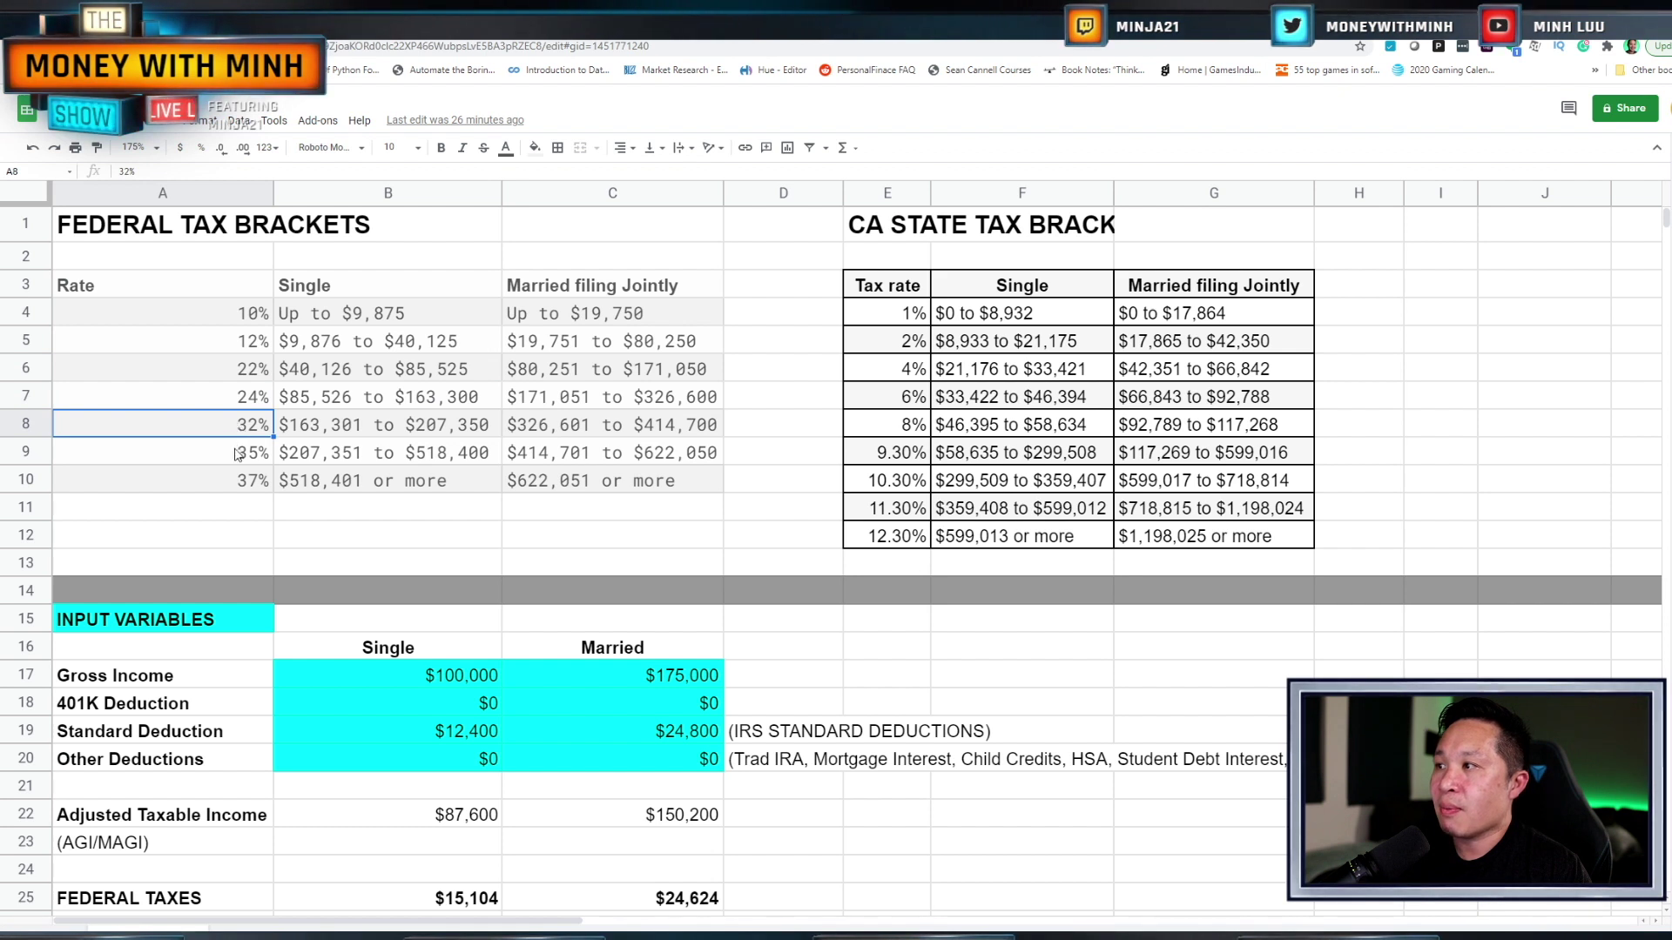
{"action": "left_click", "coordinate": [237, 456]}
{"action": "left_click", "coordinate": [240, 485]}
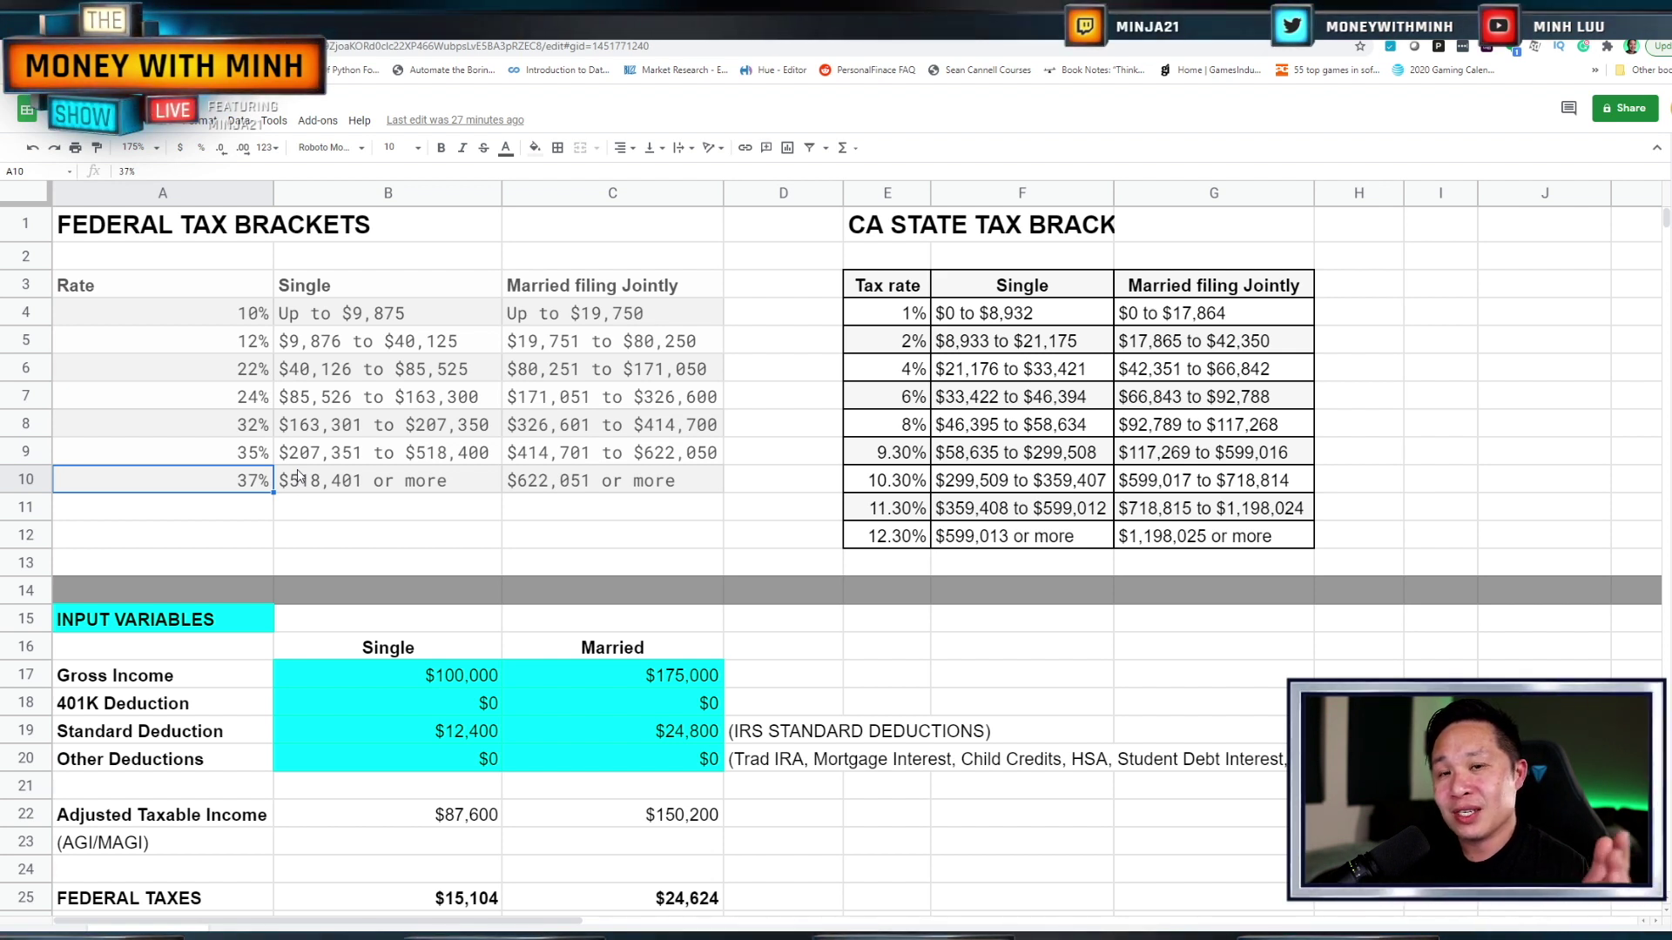
Step: Set the single filer's 401K Deduction in the input variables to $19,500
{"action": "scroll", "coordinate": [525, 461], "scroll_direction": "down", "scroll_amount": 3}
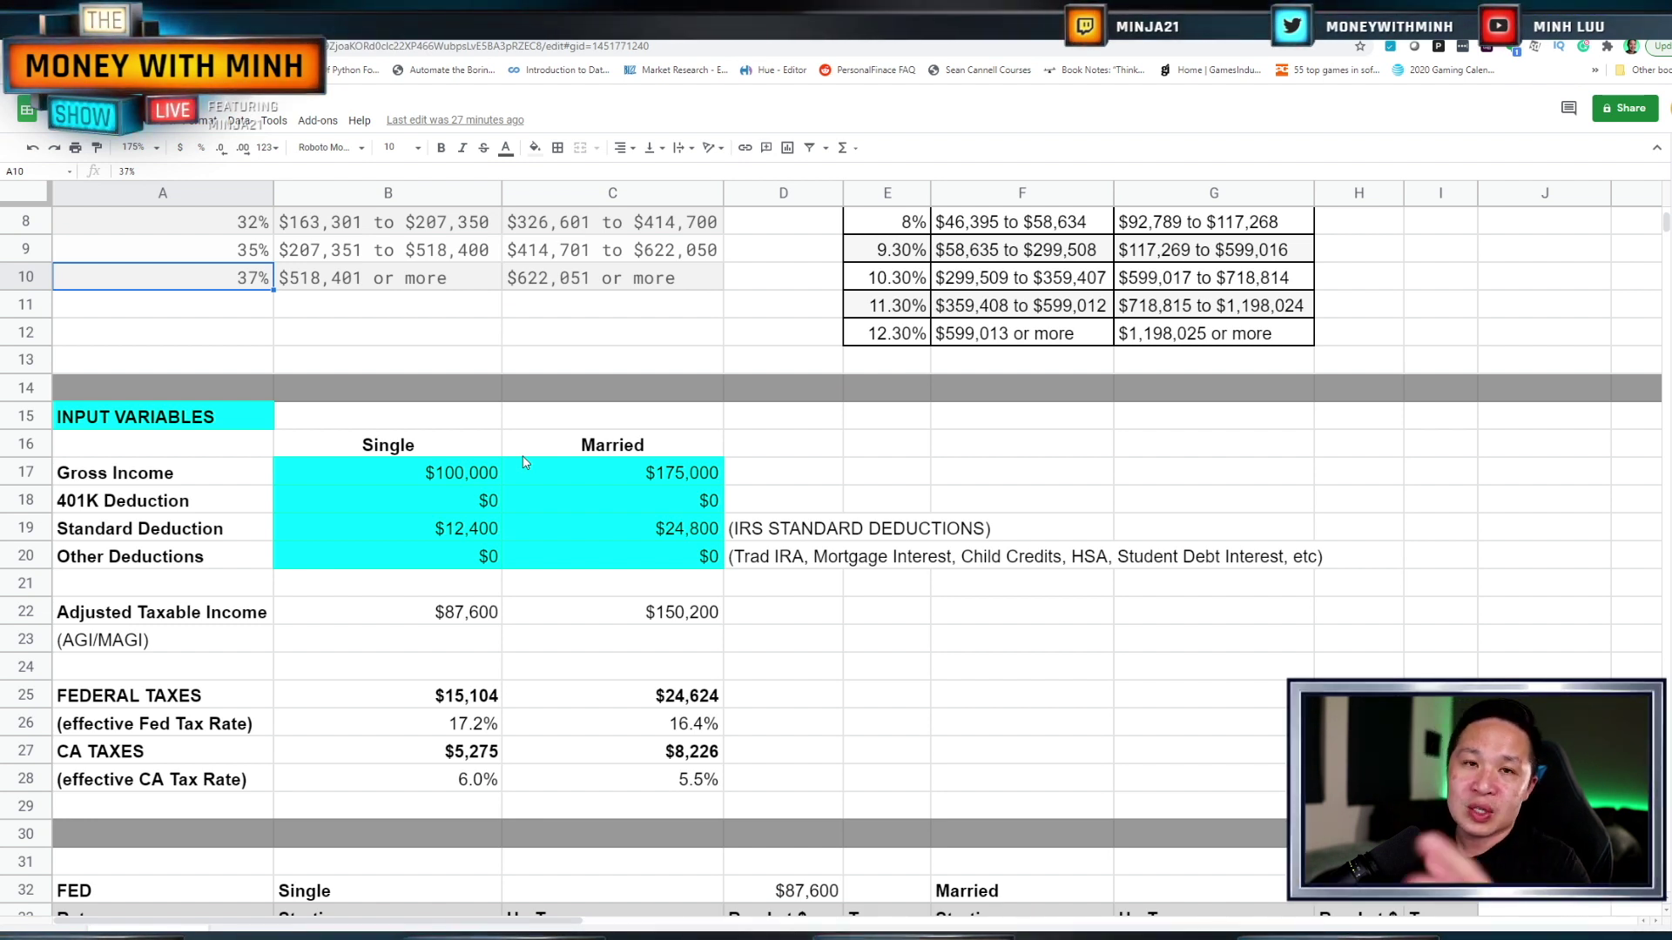
{"action": "scroll", "coordinate": [525, 462], "scroll_direction": "down", "scroll_amount": 2}
{"action": "left_click", "coordinate": [389, 314]}
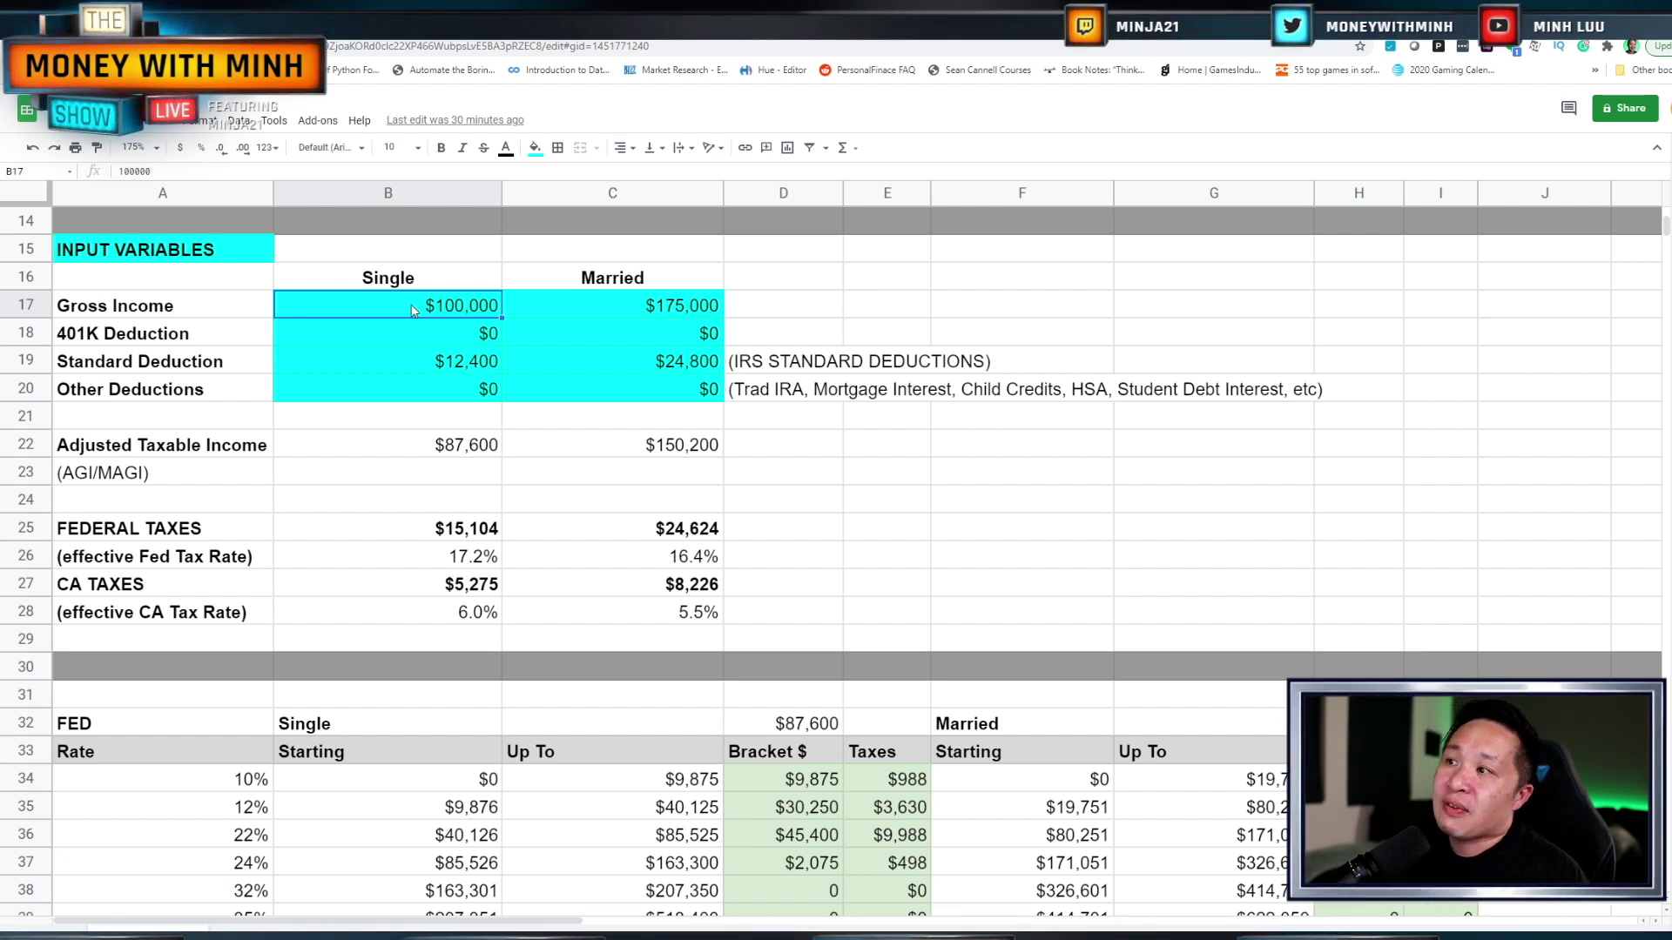
{"action": "left_click", "coordinate": [409, 333]}
{"action": "type", "text": "19500"}
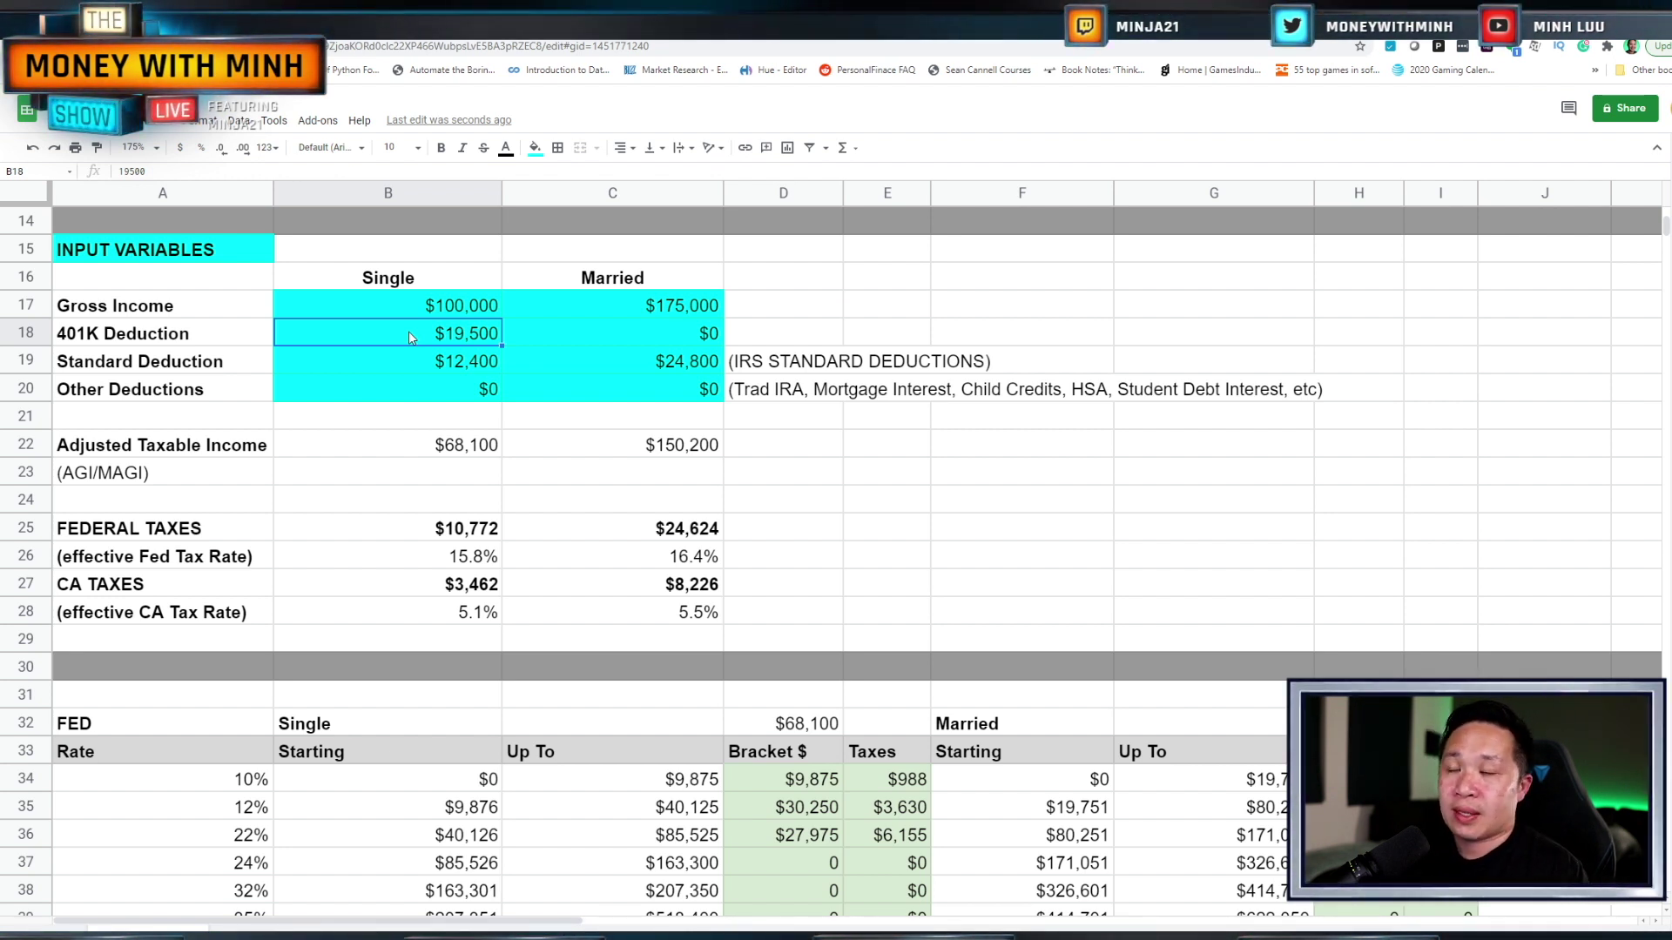
Step: Replace the single filer's Other Deductions value in the input variables with $6,000
{"action": "left_click", "coordinate": [415, 367]}
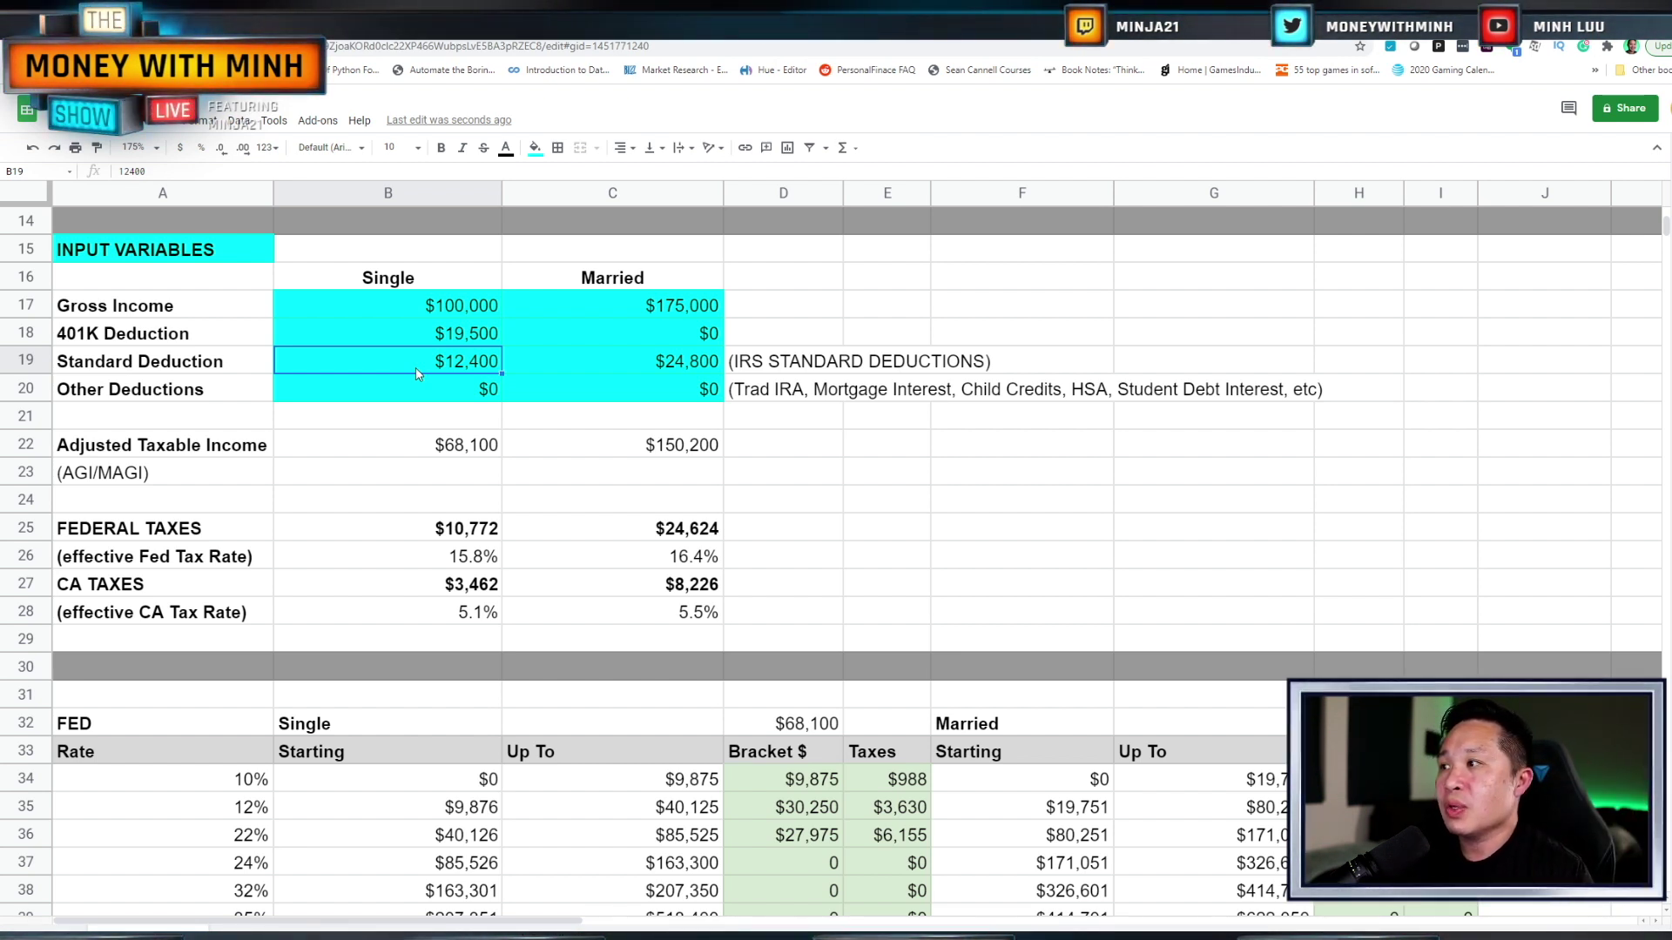
{"action": "left_click", "coordinate": [427, 397]}
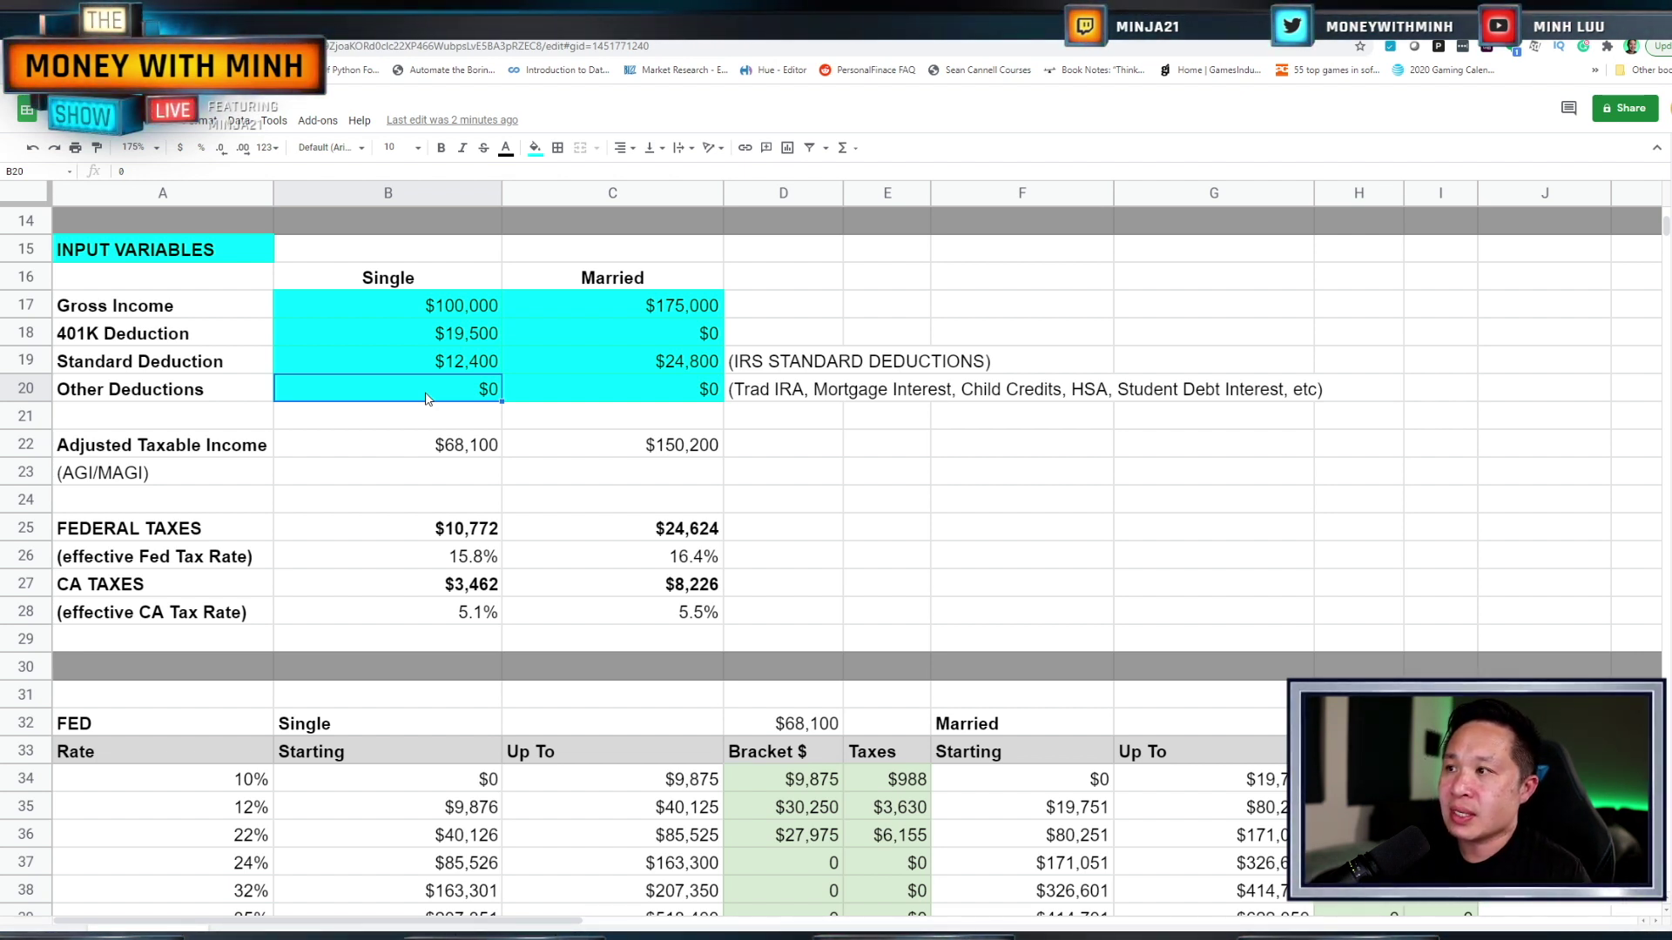
{"action": "key", "text": "Delete"}
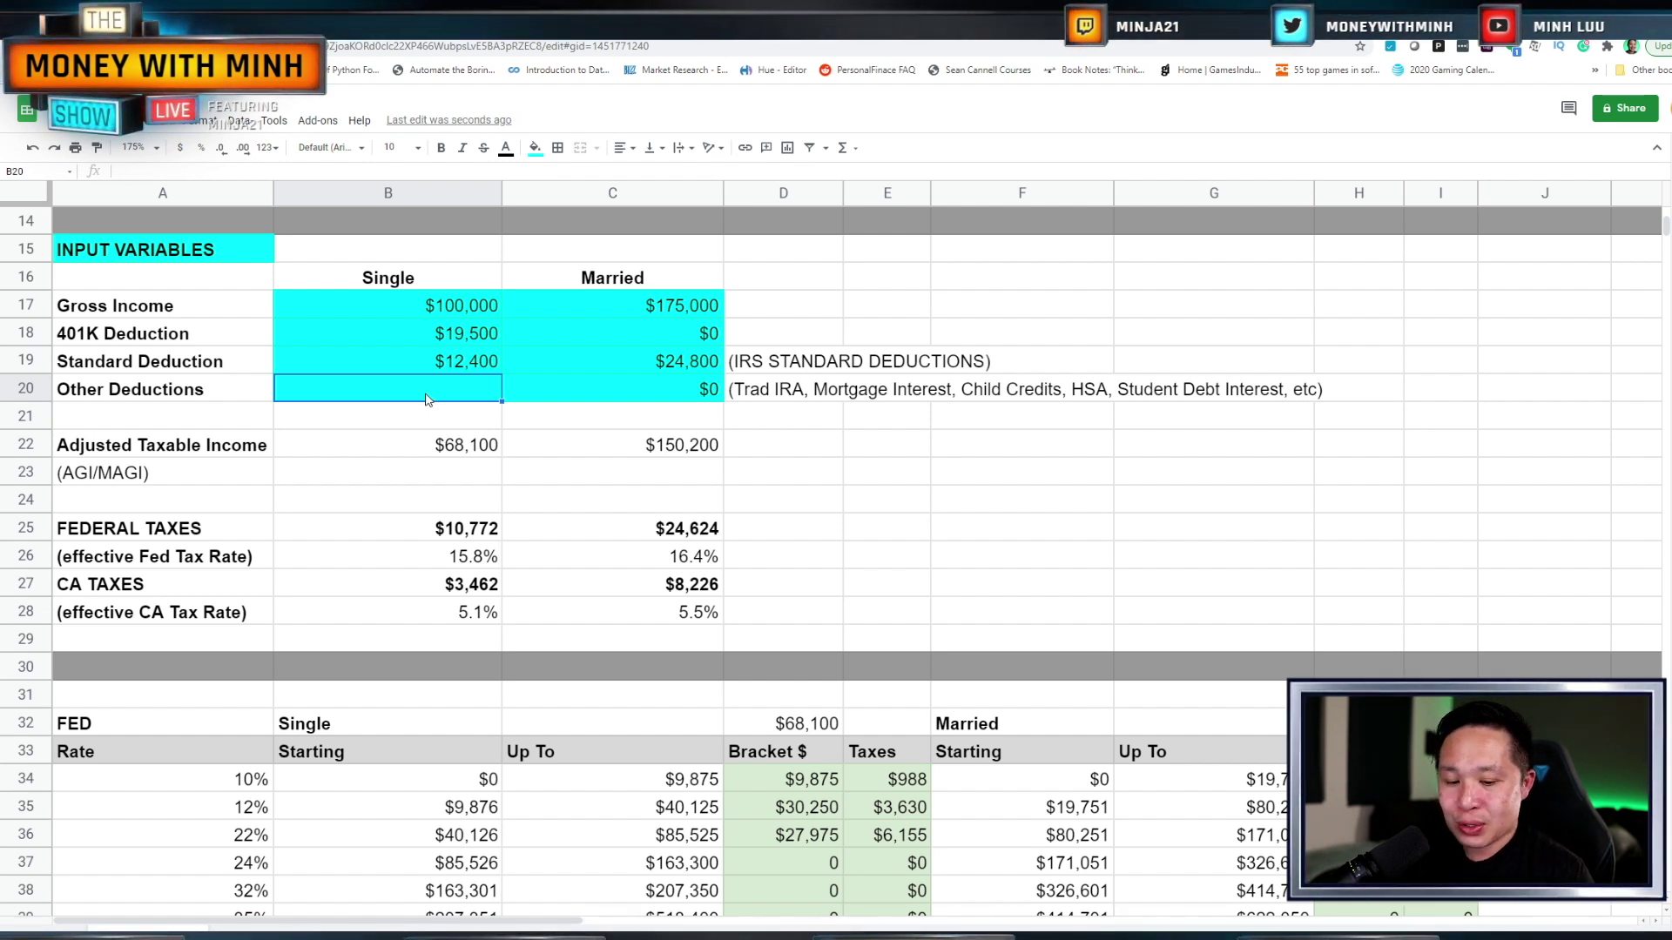
{"action": "type", "text": "6"}
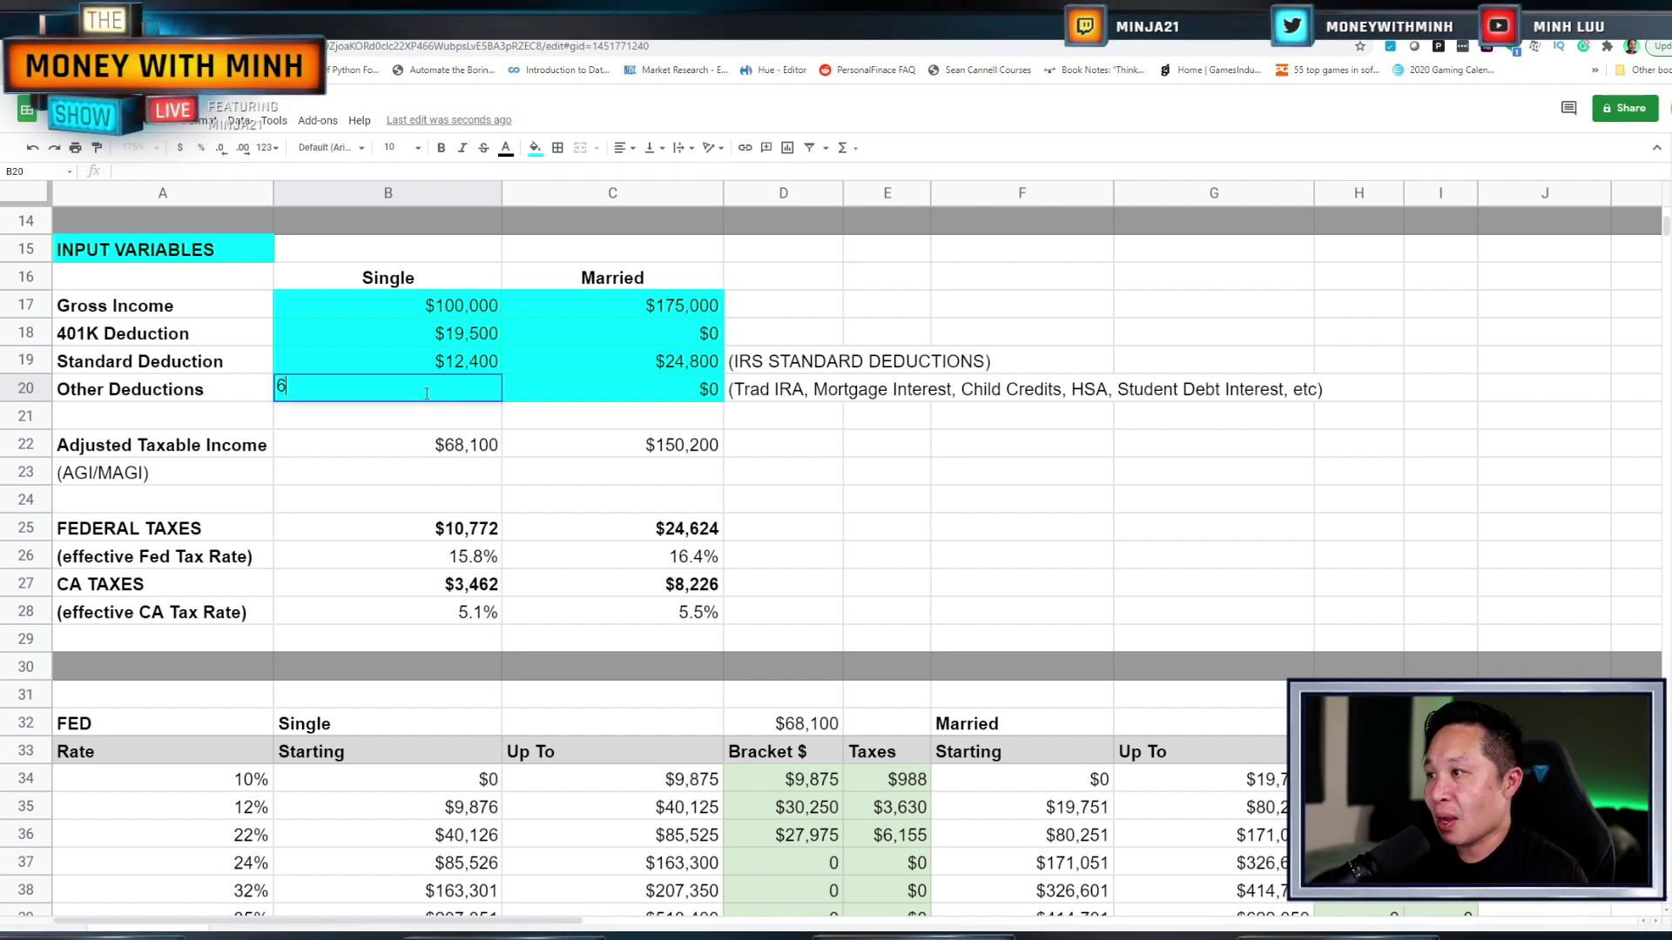
{"action": "type", "text": ",000"}
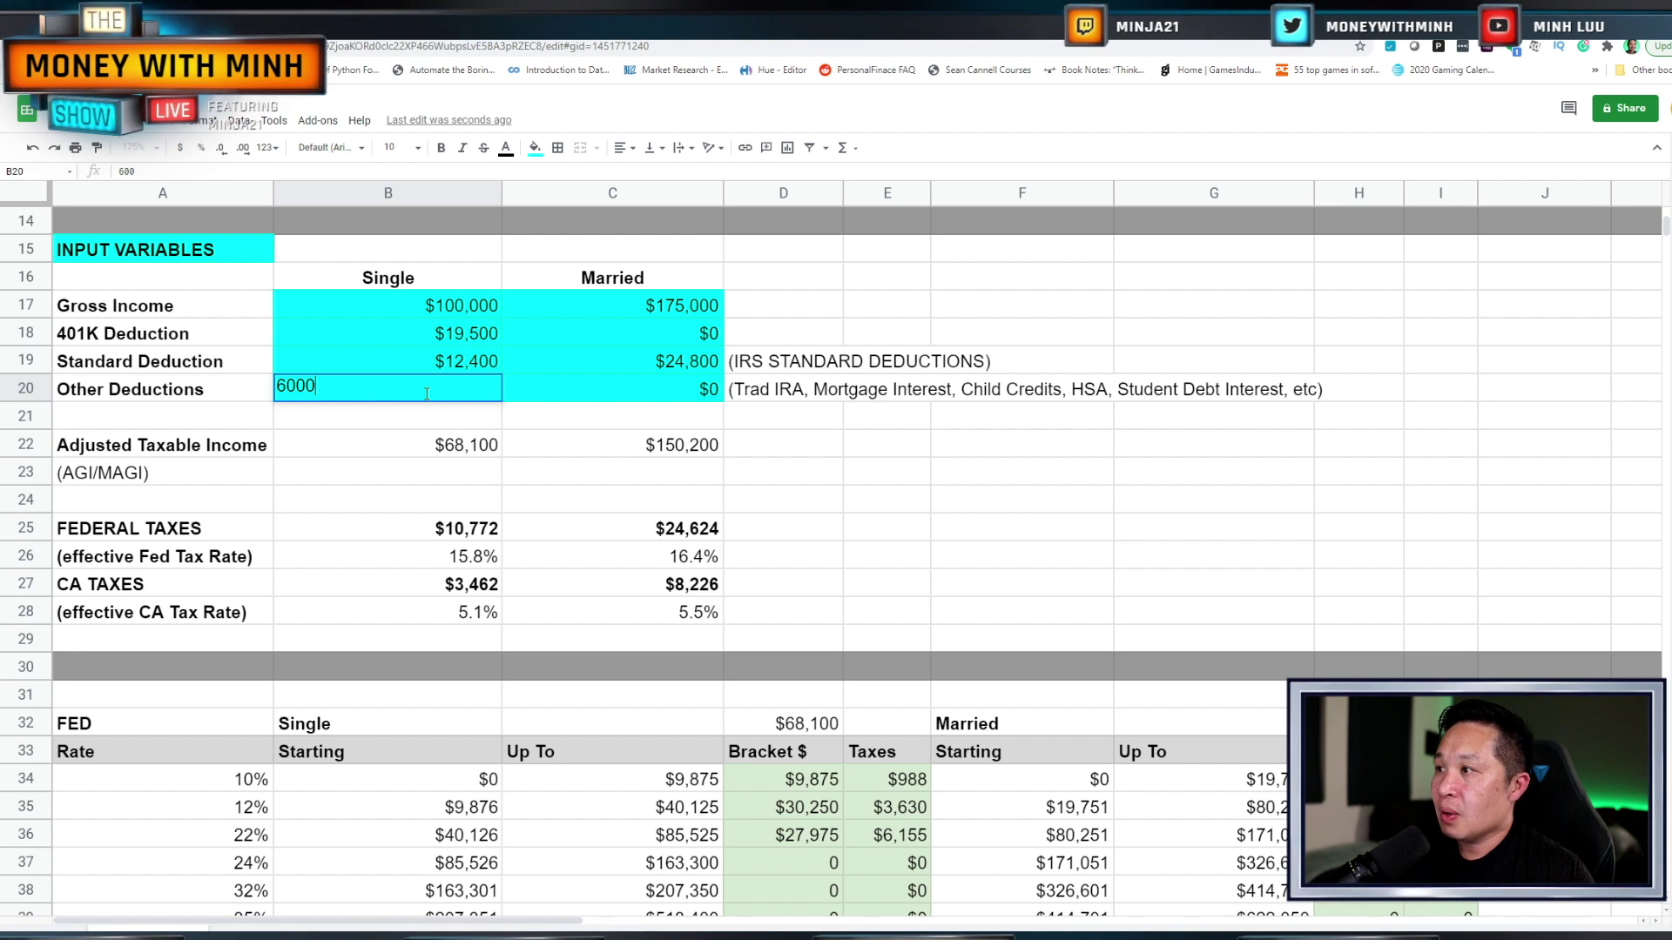
{"action": "key", "text": "Return"}
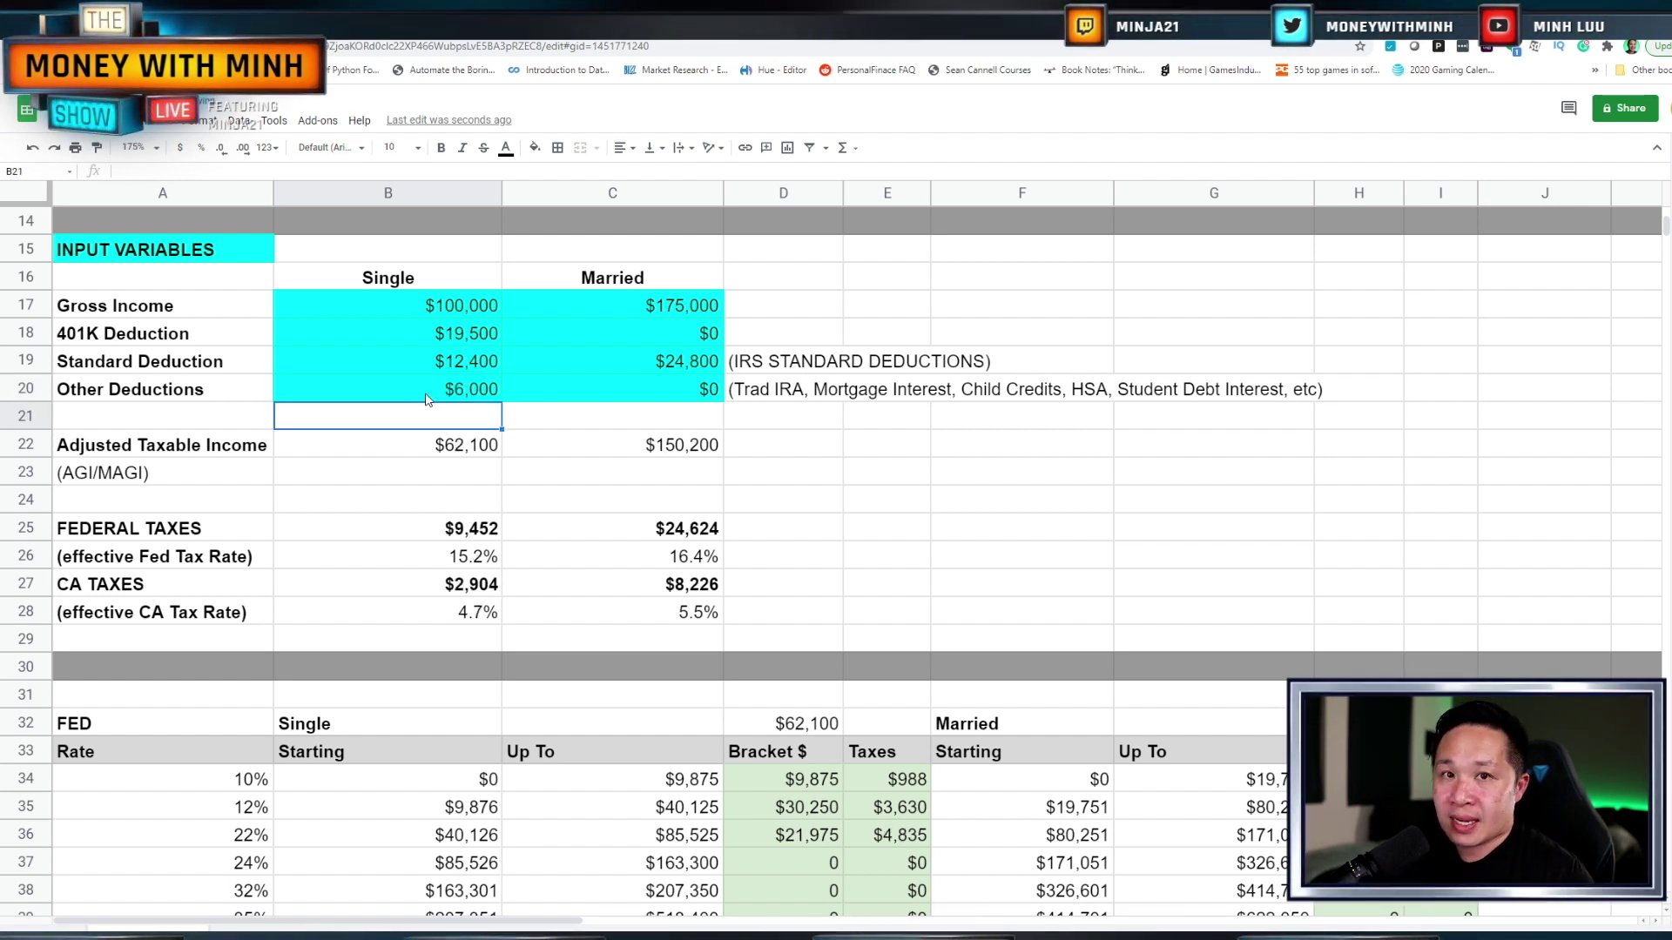
Step: Review the single filer's gross income and deductions against the adjusted taxable income and the resulting federal taxes
{"action": "left_click", "coordinate": [452, 311]}
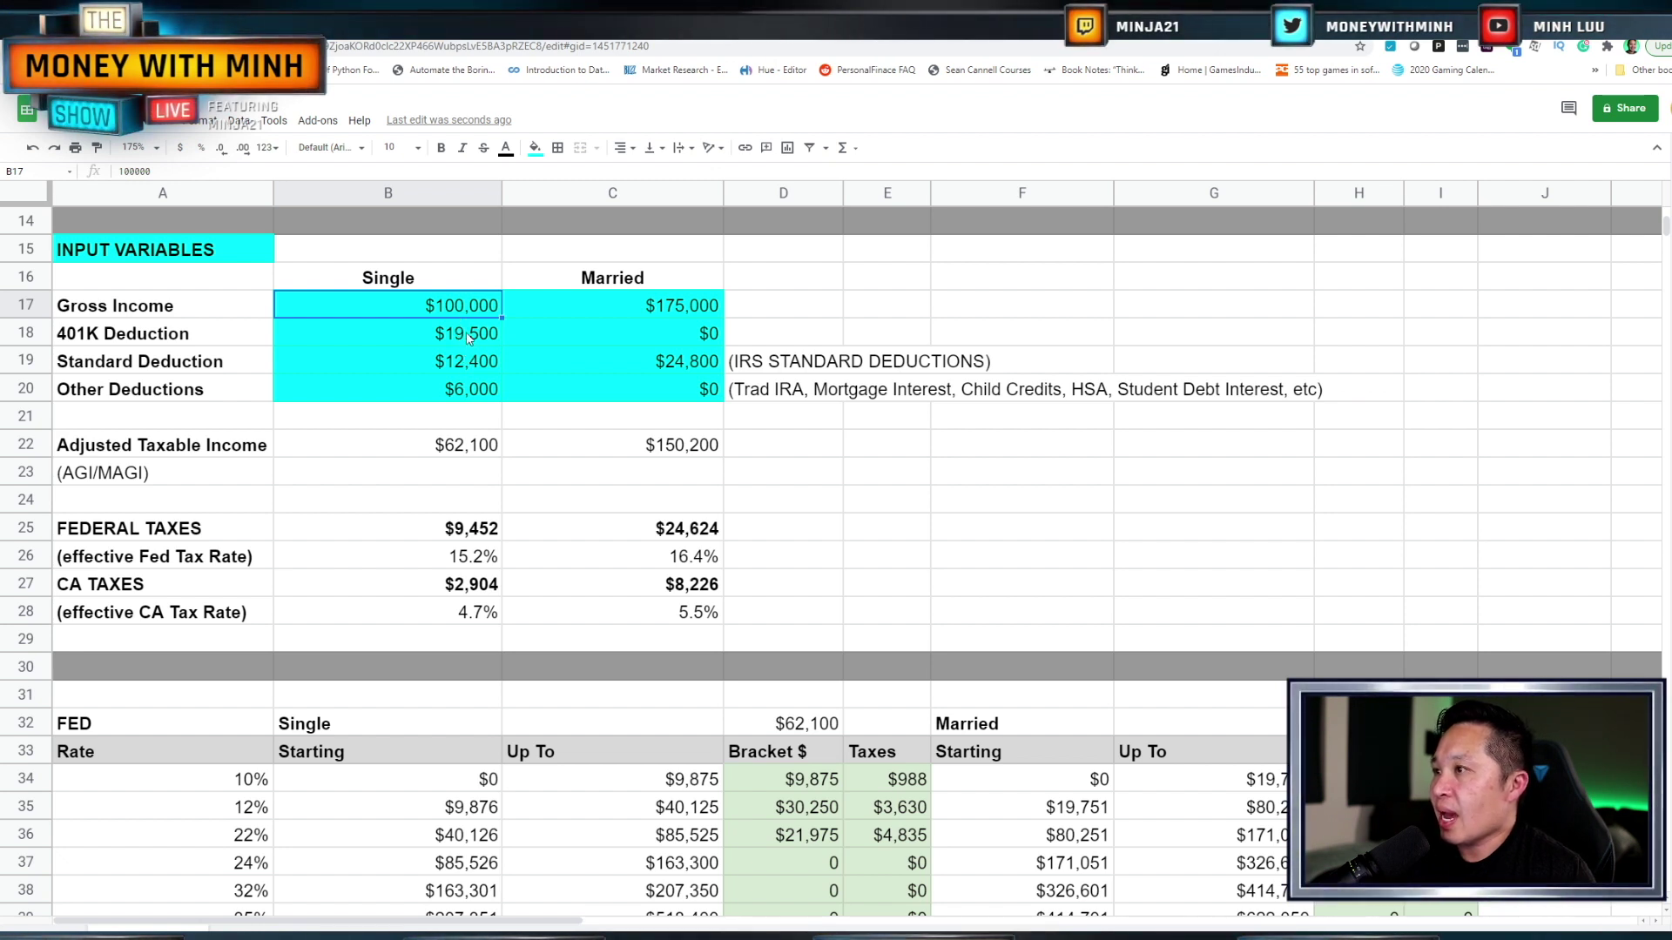
{"action": "left_click", "coordinate": [467, 338]}
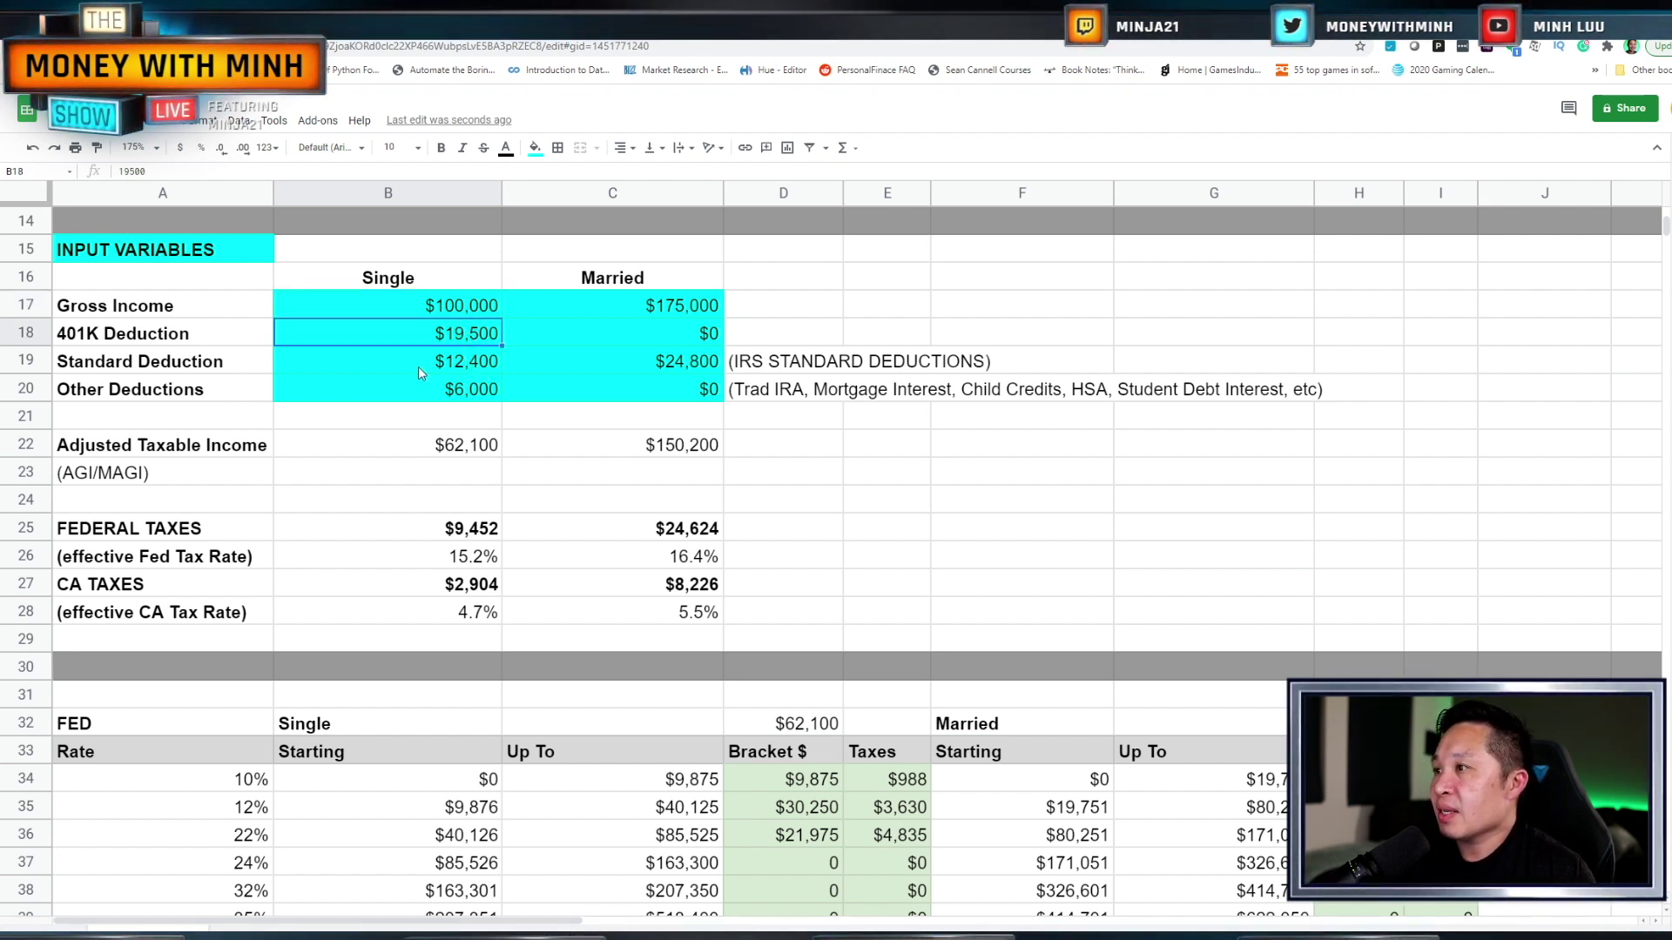
{"action": "left_click", "coordinate": [460, 396]}
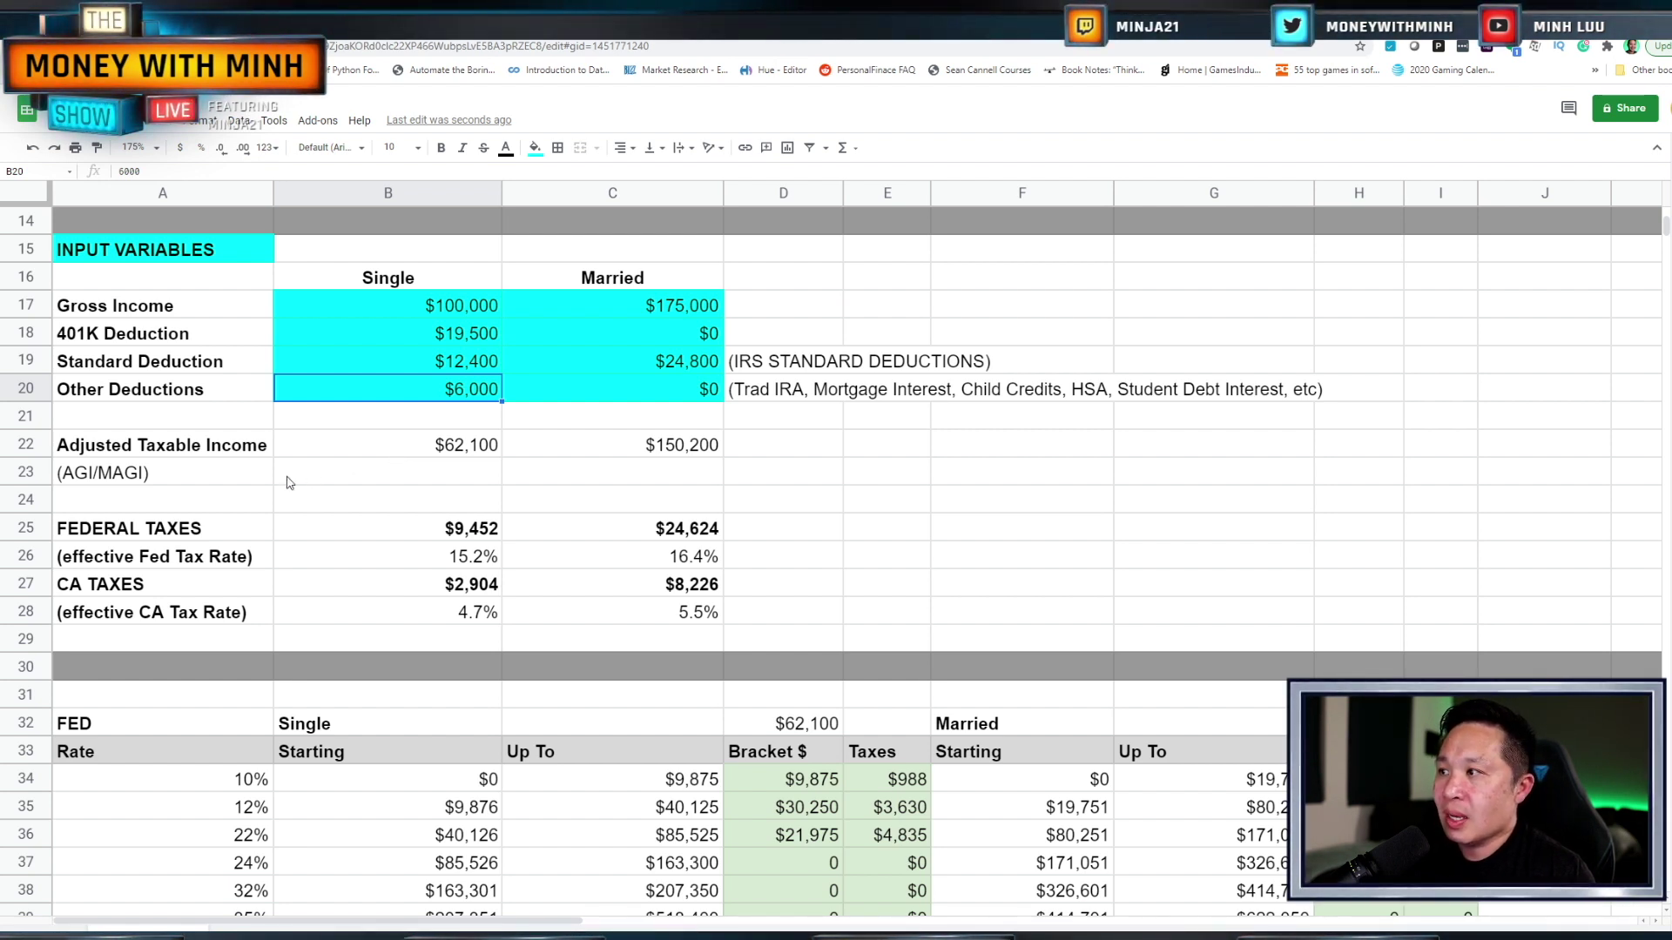
{"action": "left_click", "coordinate": [167, 483]}
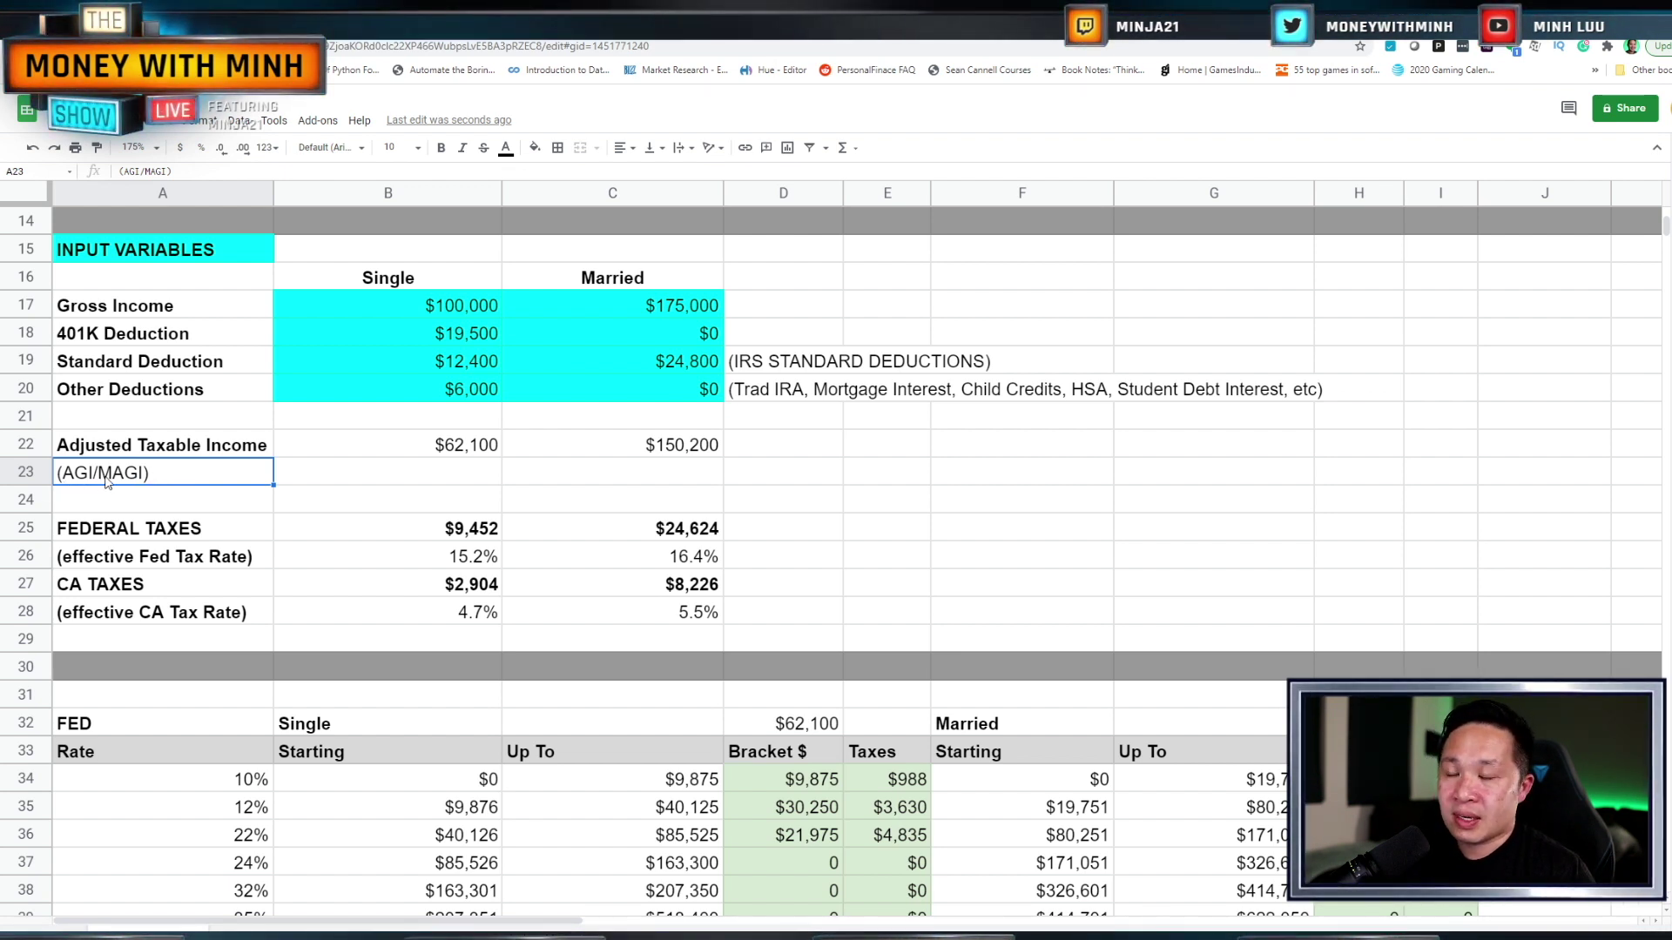
{"action": "left_click", "coordinate": [429, 450]}
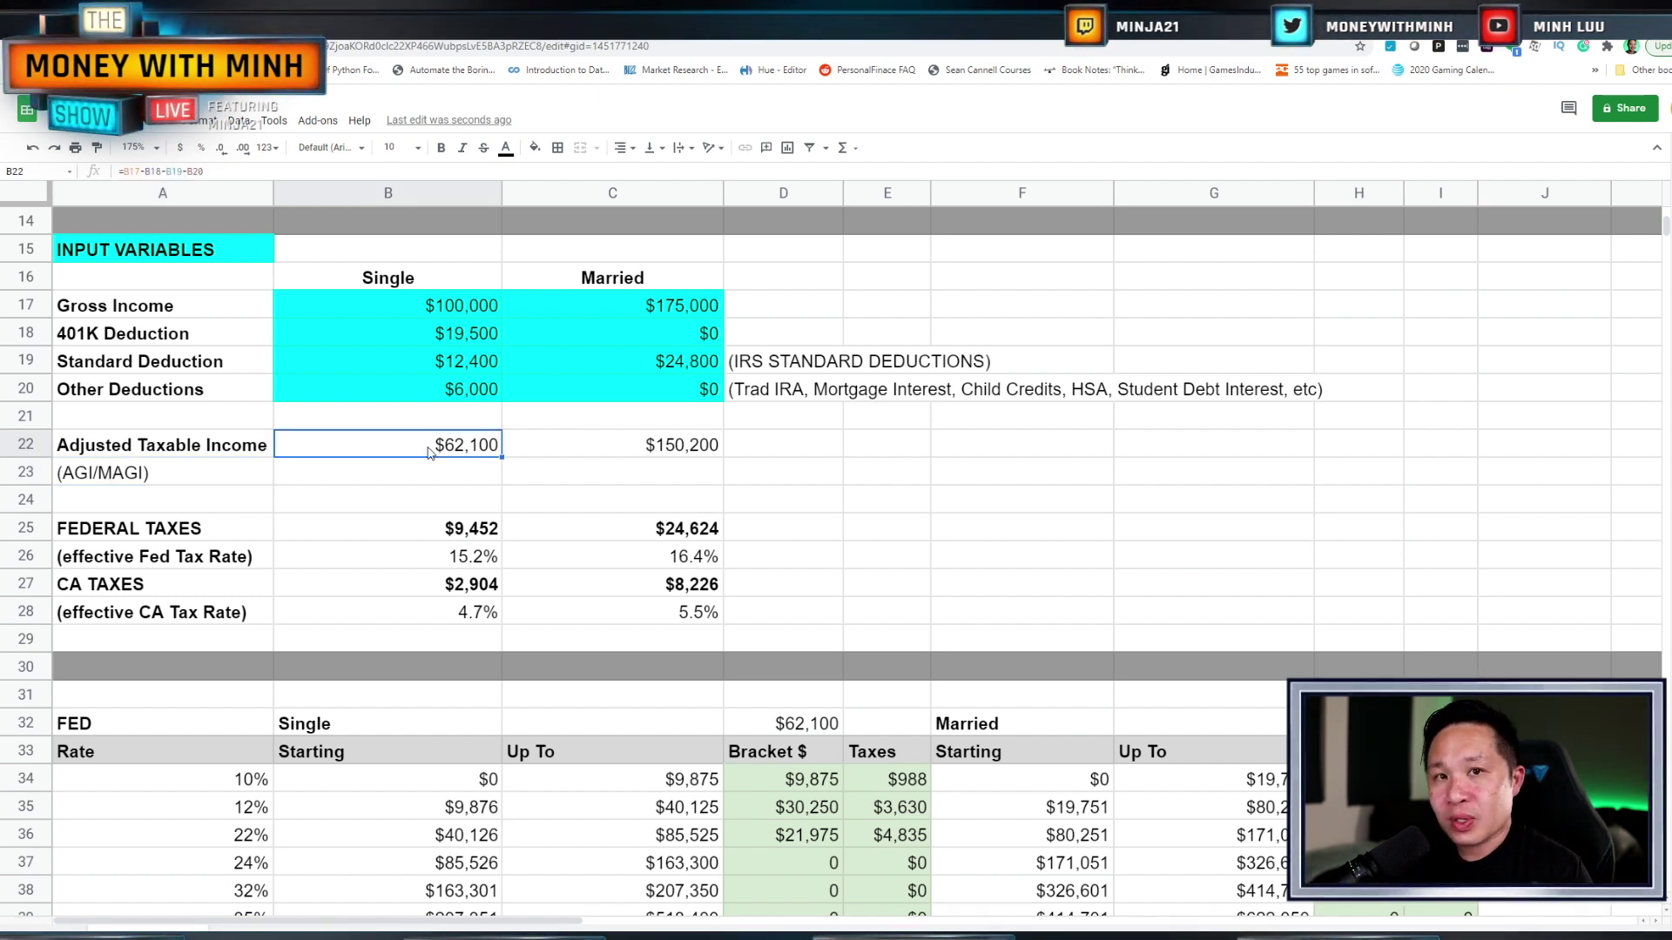
{"action": "left_click", "coordinate": [428, 311]}
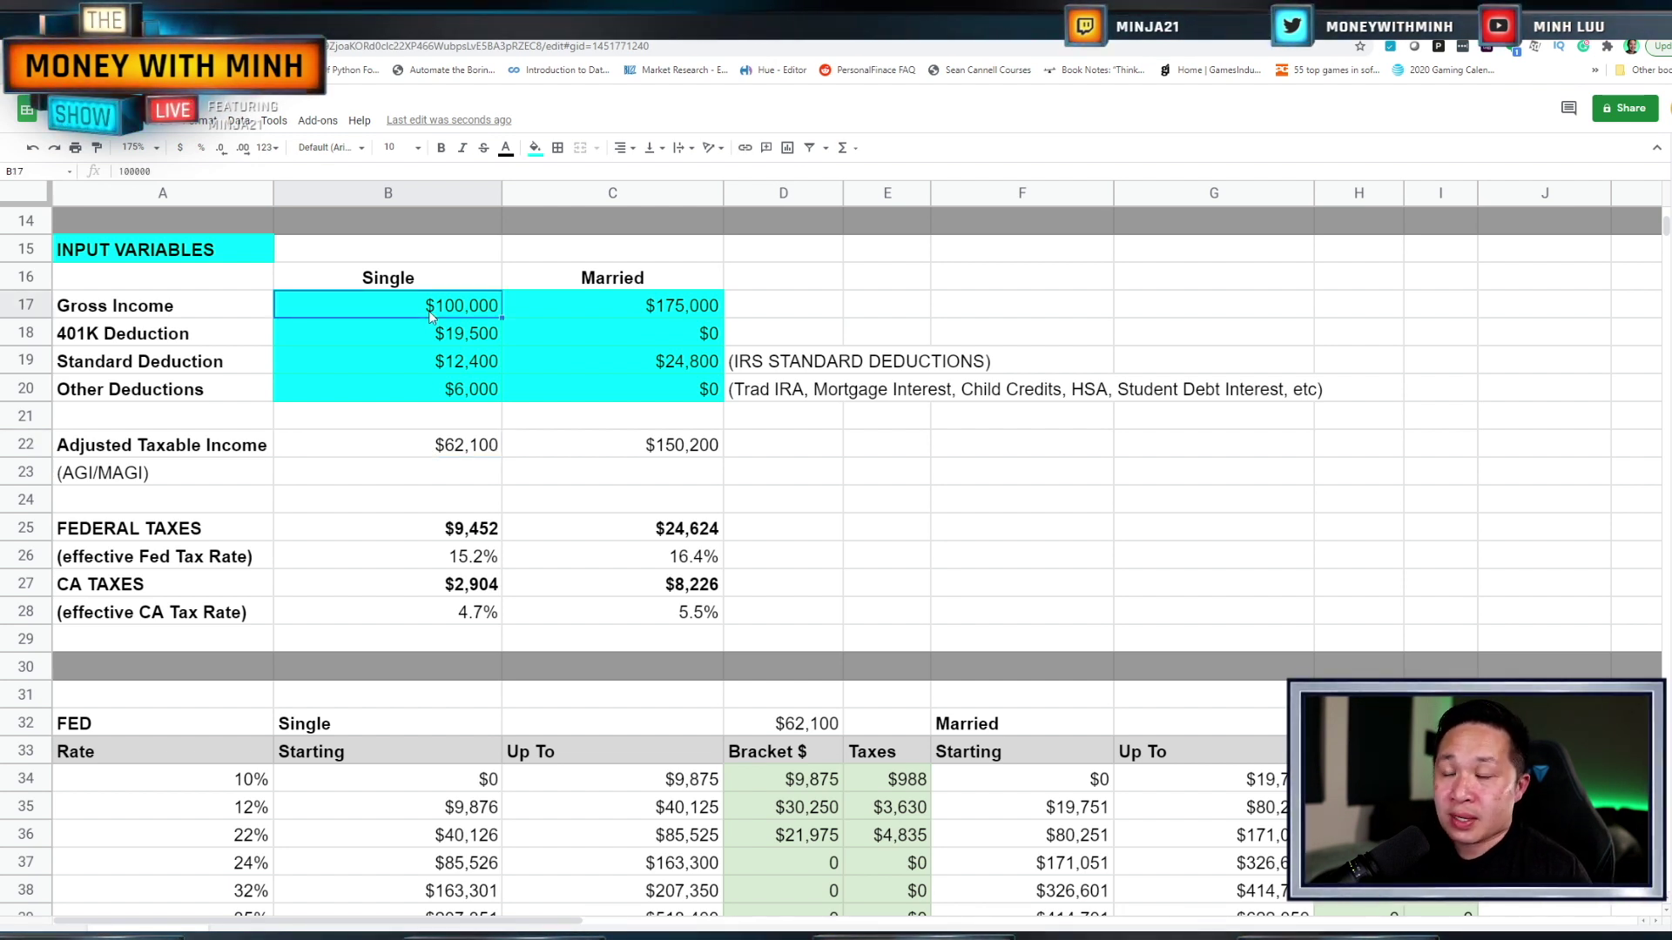
{"action": "left_click", "coordinate": [430, 446]}
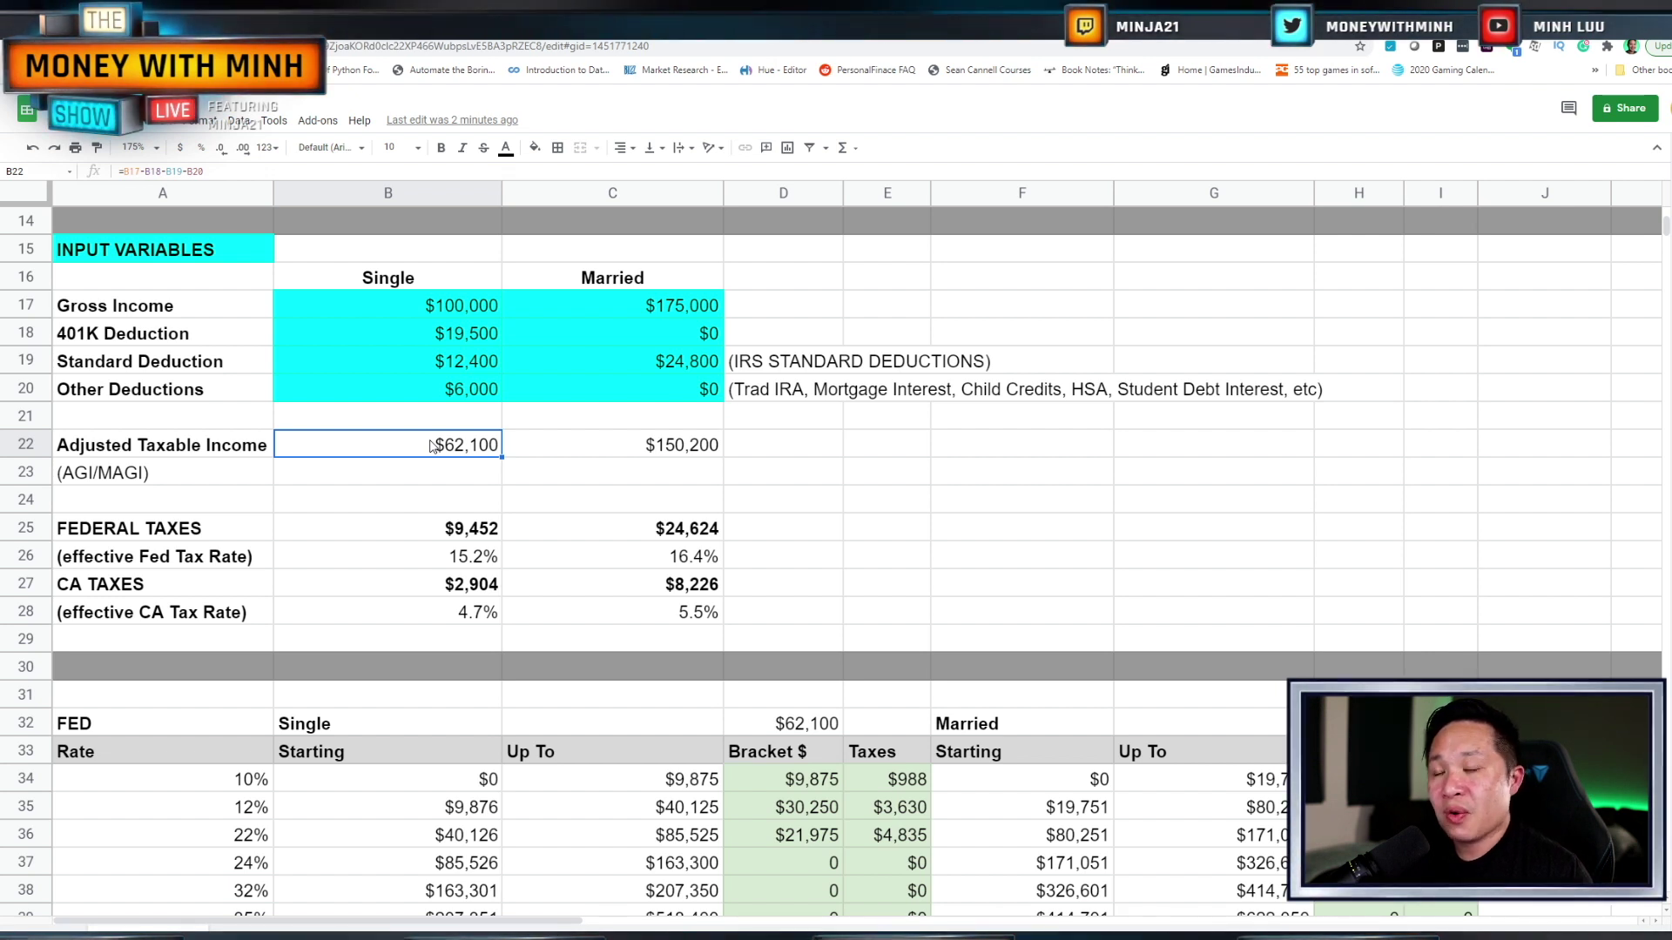
{"action": "left_click", "coordinate": [379, 345]}
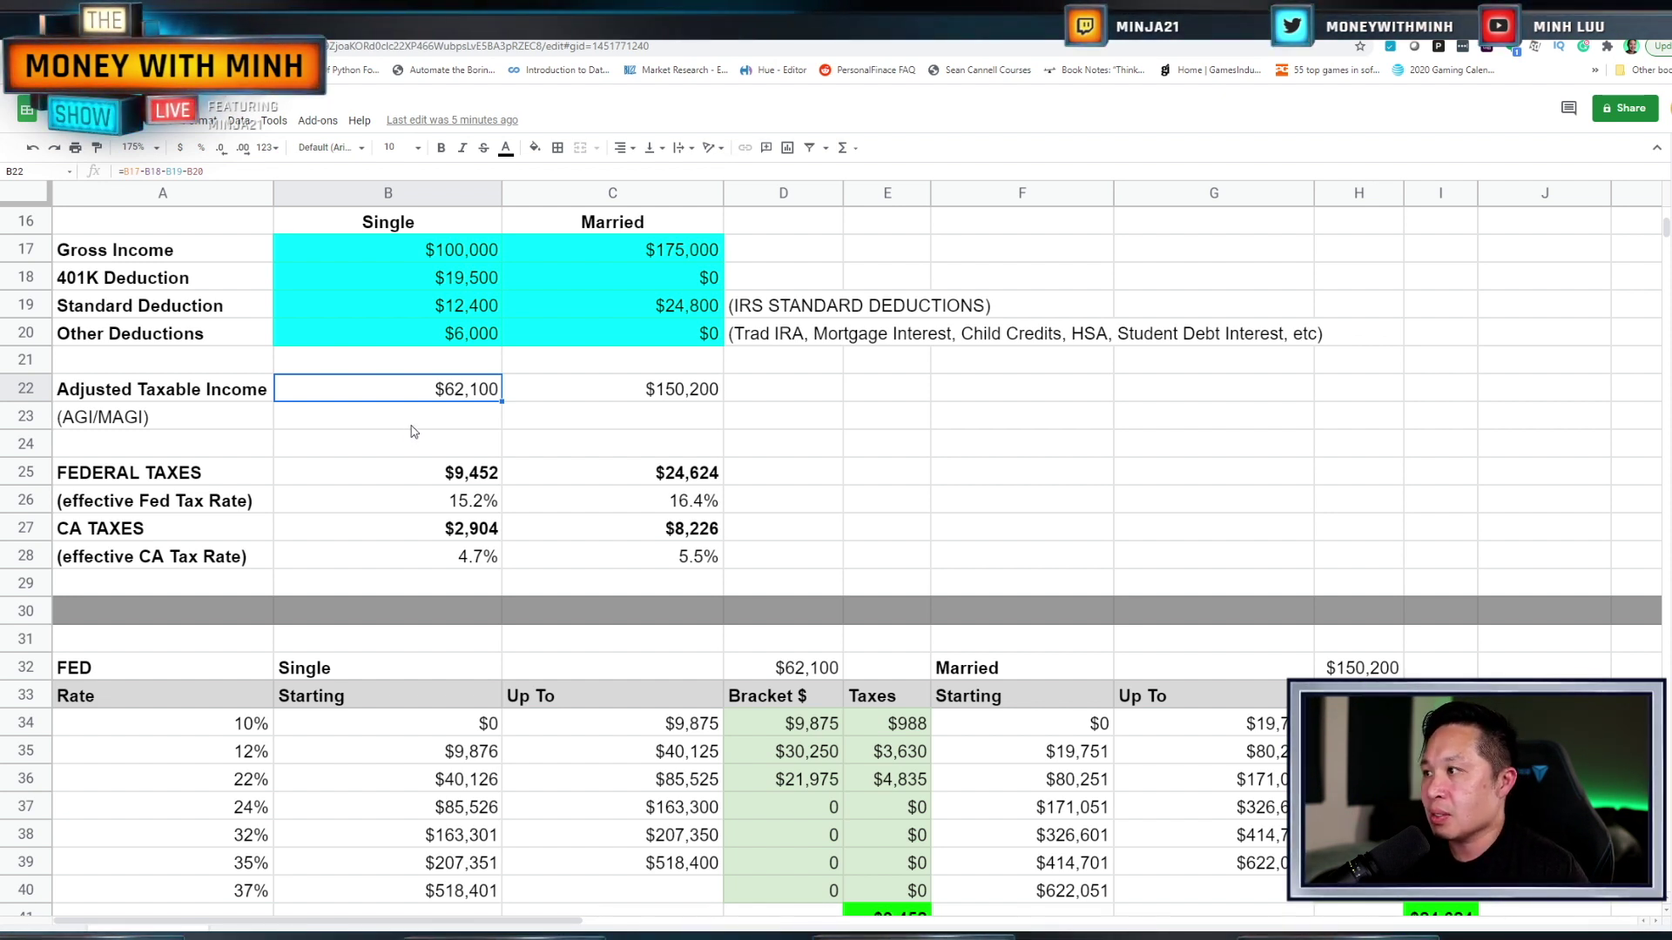
{"action": "scroll", "coordinate": [413, 431], "scroll_direction": "down", "scroll_amount": 1}
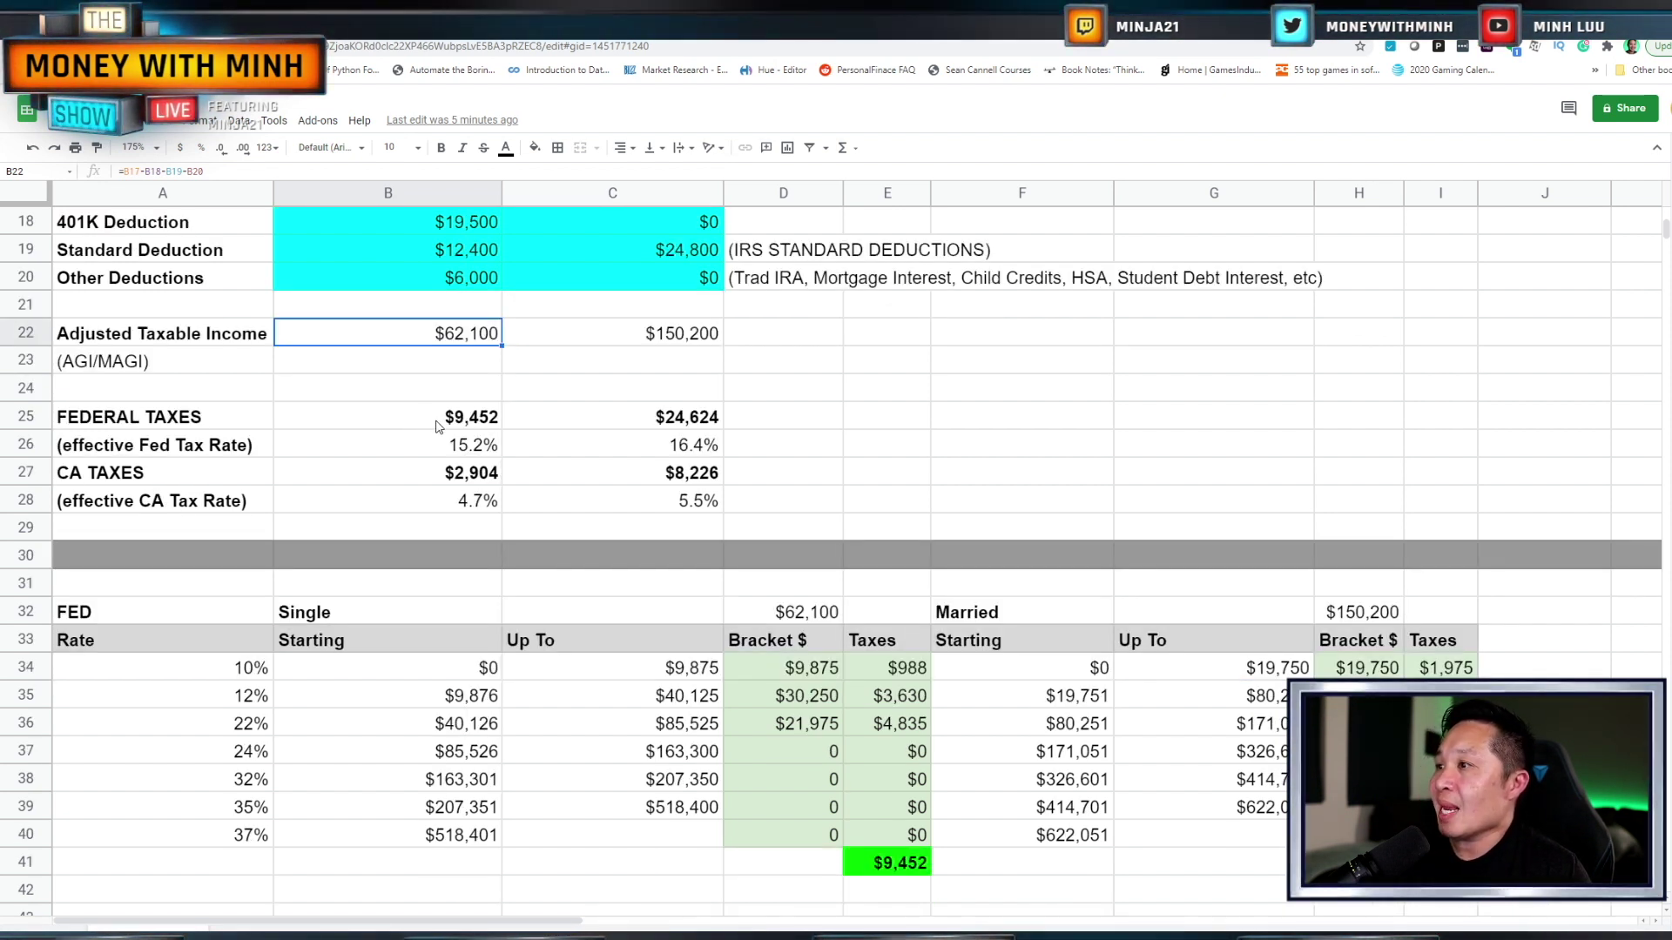
{"action": "left_click", "coordinate": [437, 426]}
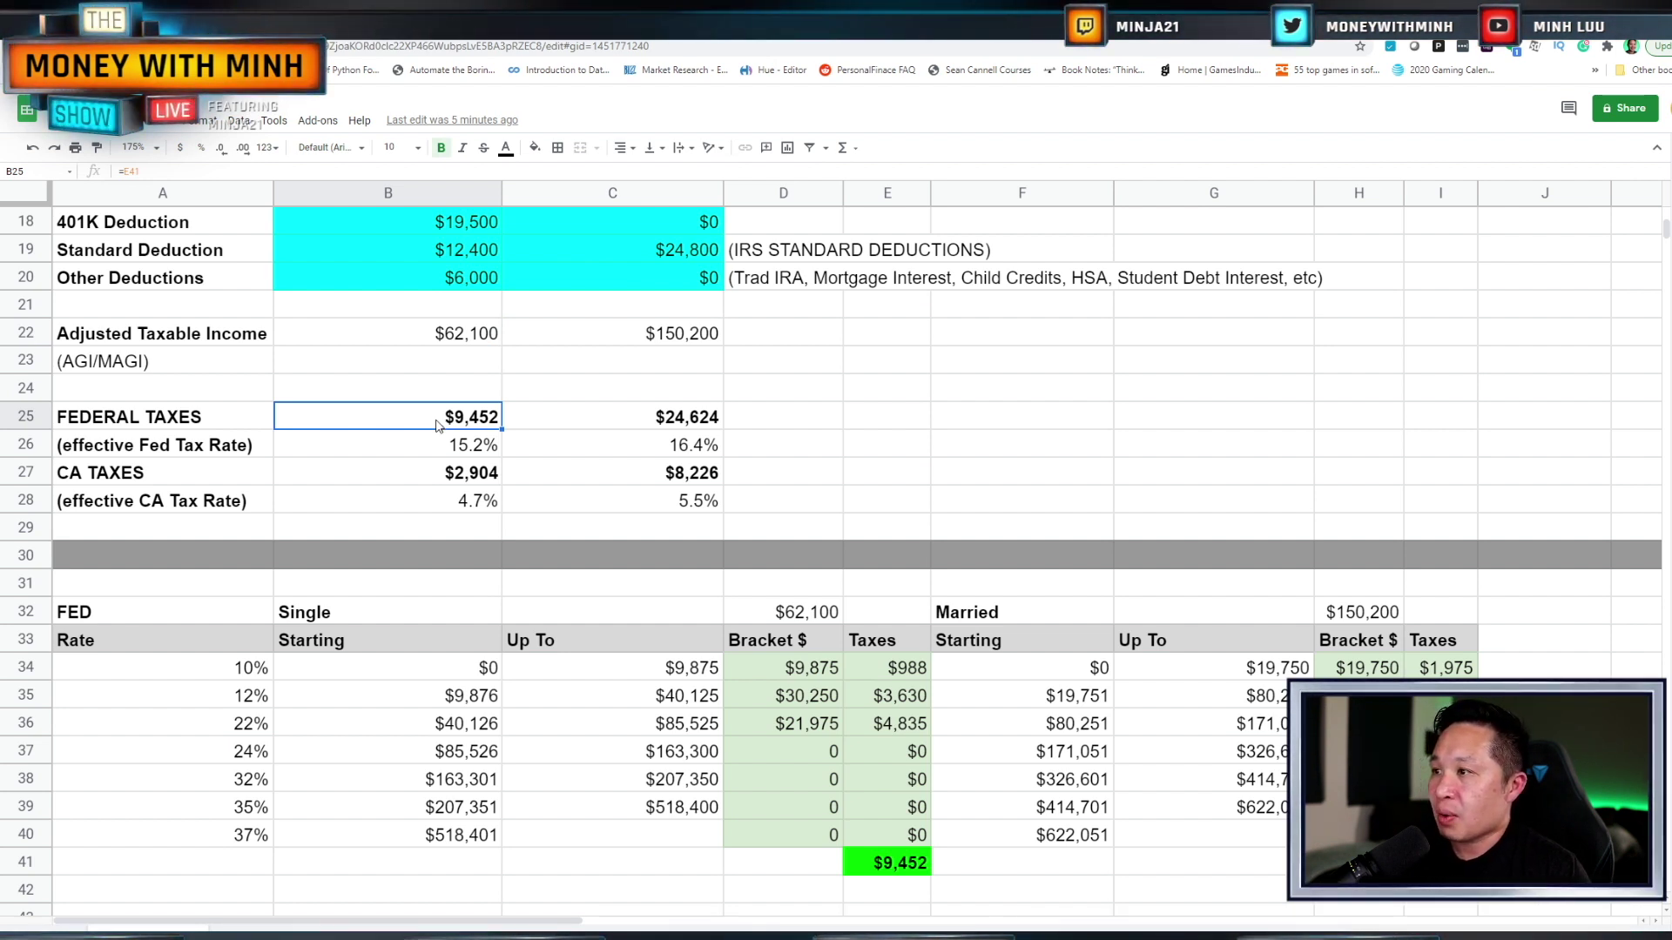
Step: Review the single filer's federal and California taxes together with their effective tax rates in the summary
{"action": "left_click", "coordinate": [452, 497]}
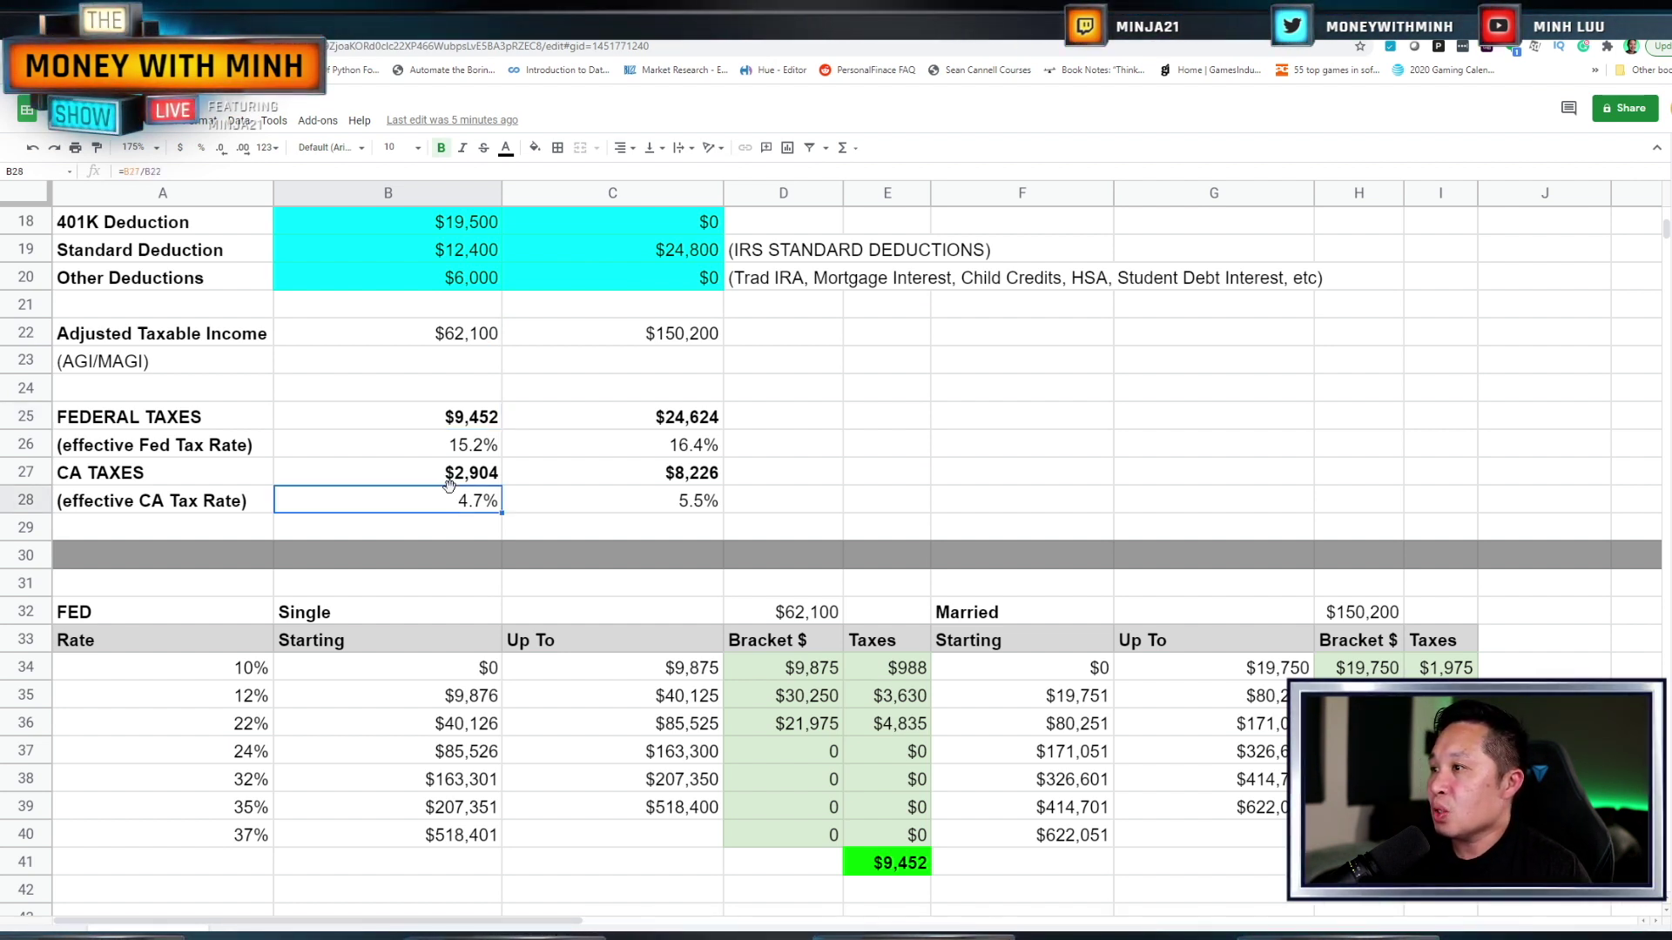
{"action": "left_click", "coordinate": [444, 475]}
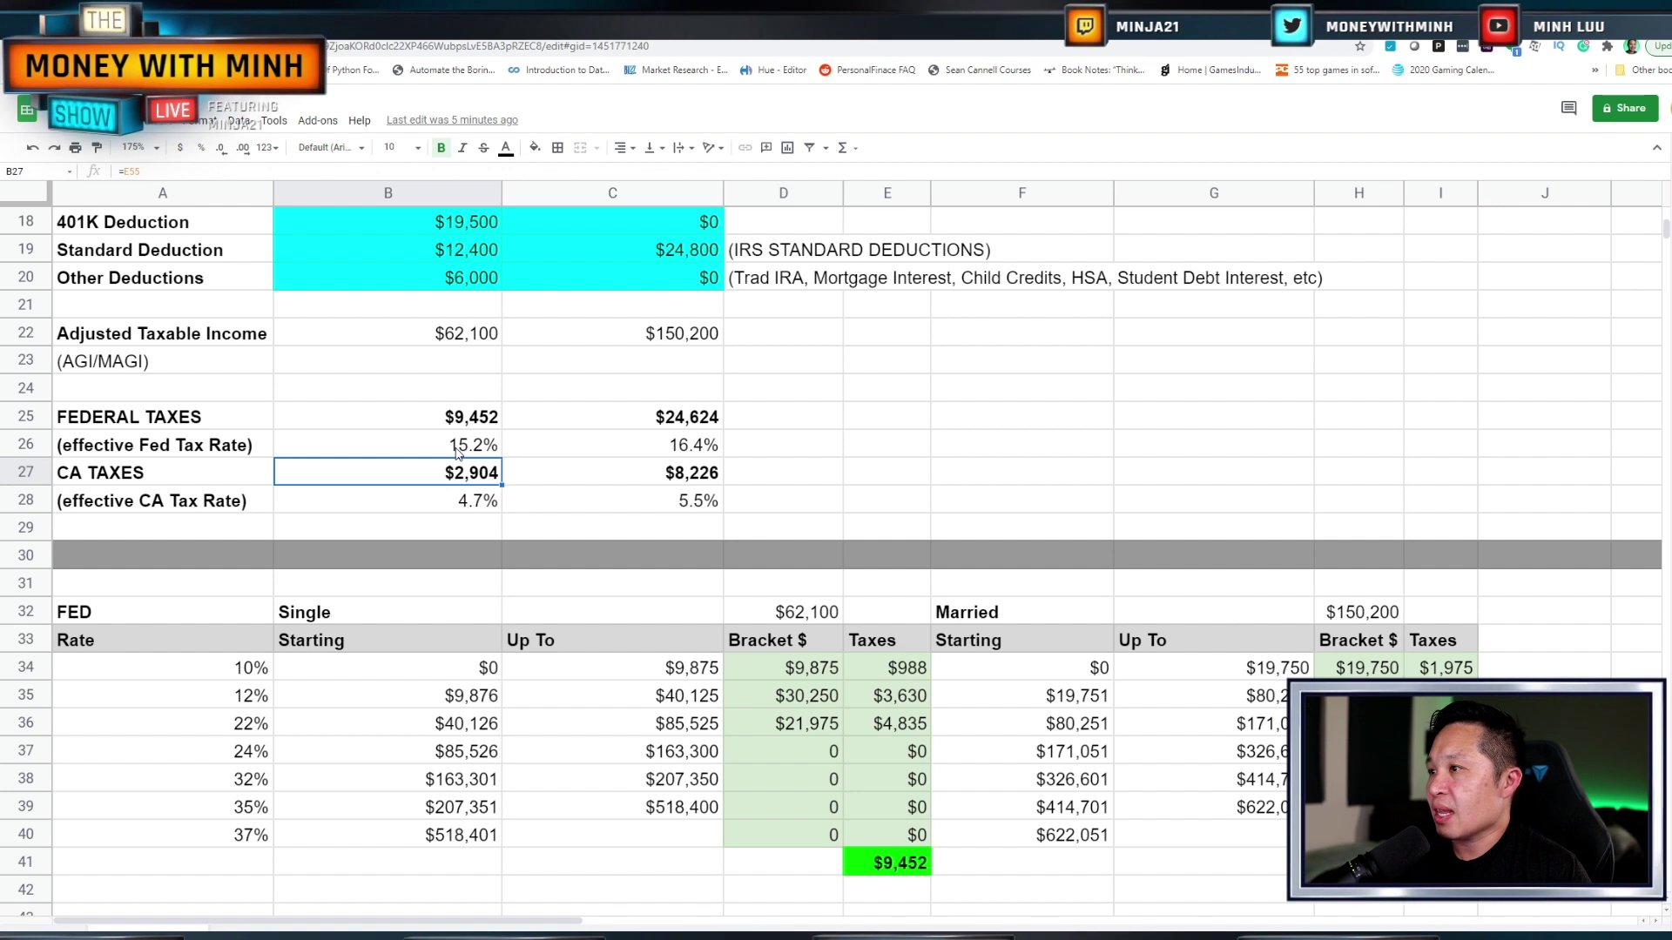
{"action": "left_click", "coordinate": [455, 446]}
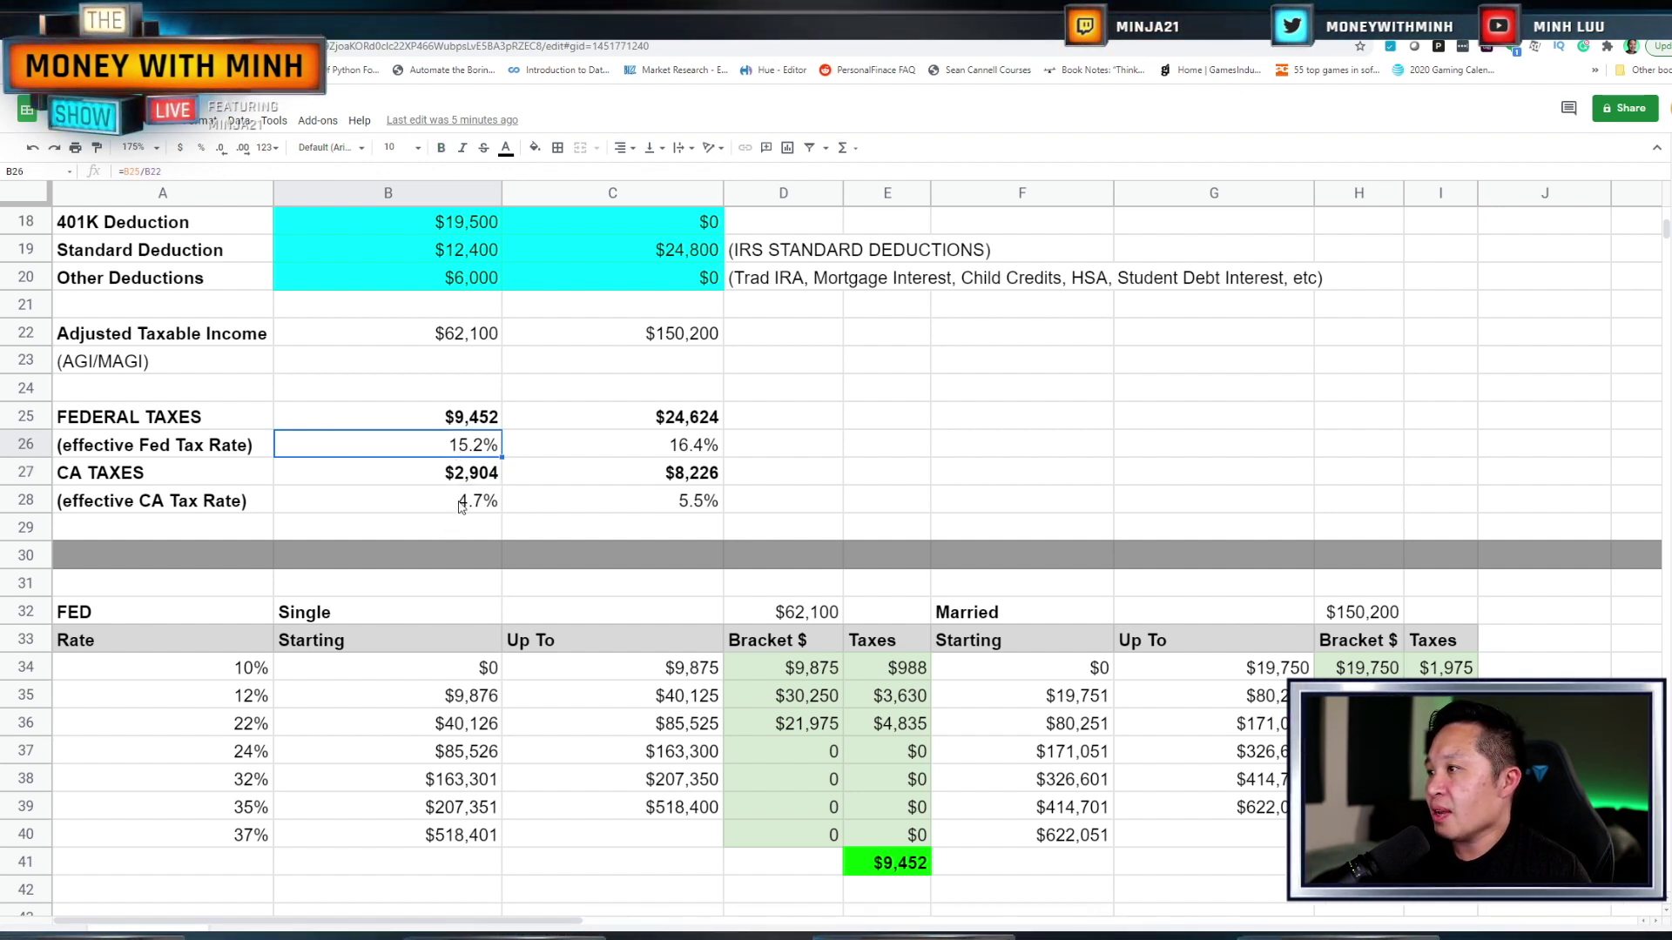
{"action": "scroll", "coordinate": [409, 484], "scroll_direction": "up", "scroll_amount": 1}
{"action": "left_click", "coordinate": [407, 483]}
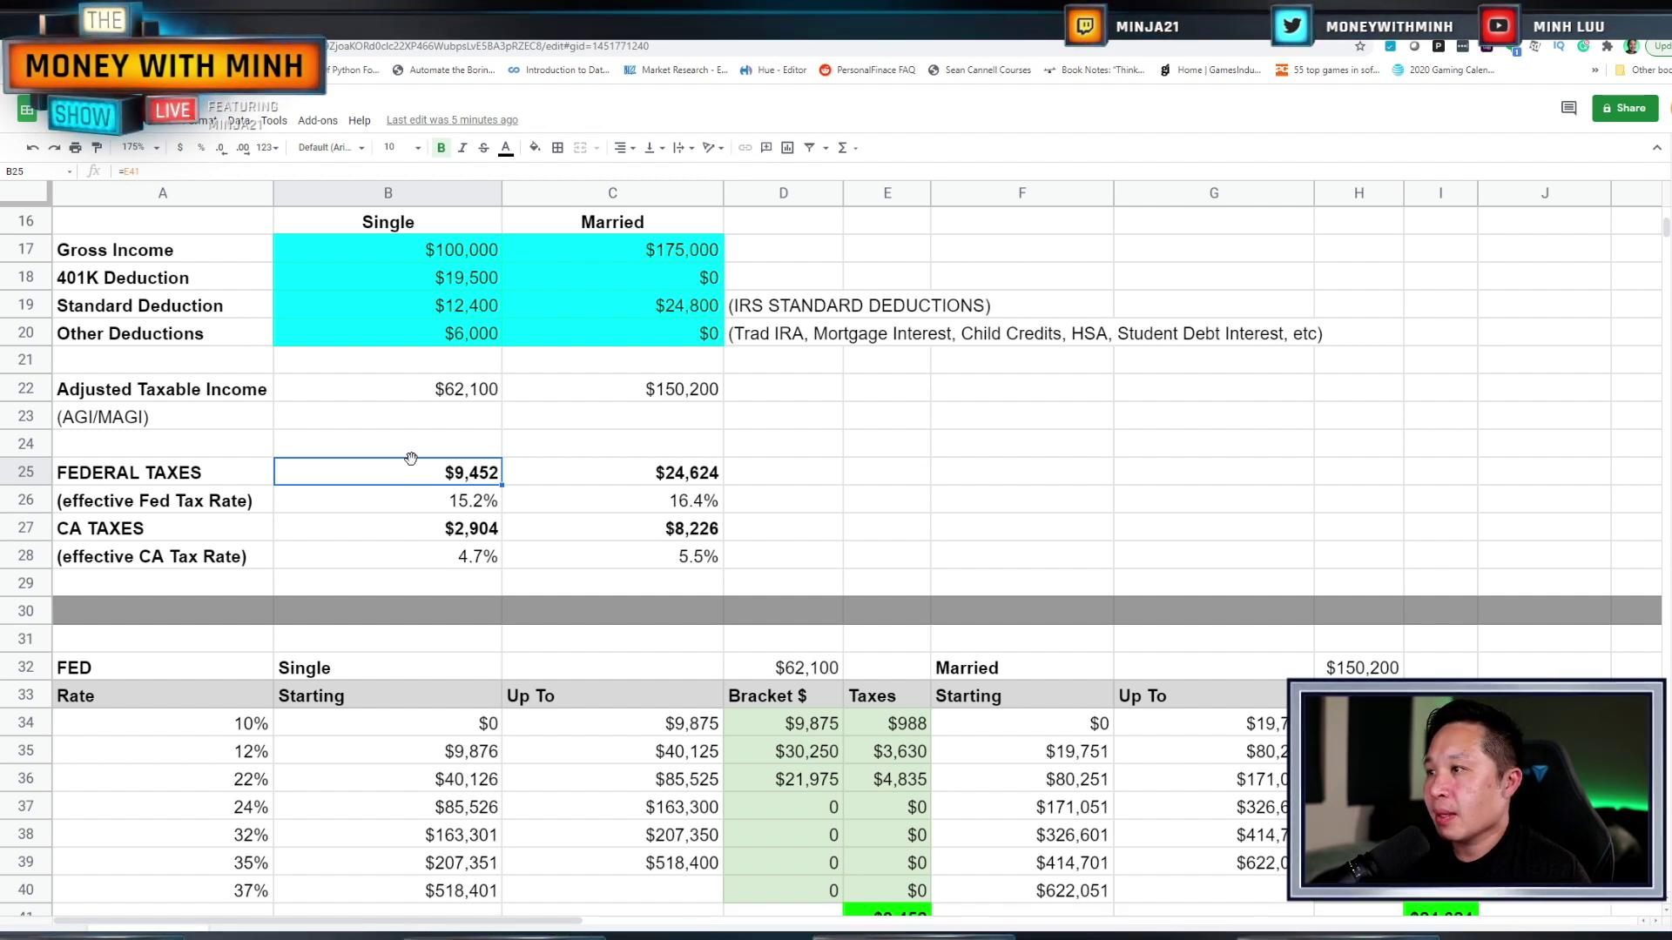
Step: Trace the single filer's adjusted taxable income into the federal bracket table and examine how it is split across the brackets
{"action": "left_click", "coordinate": [439, 398]}
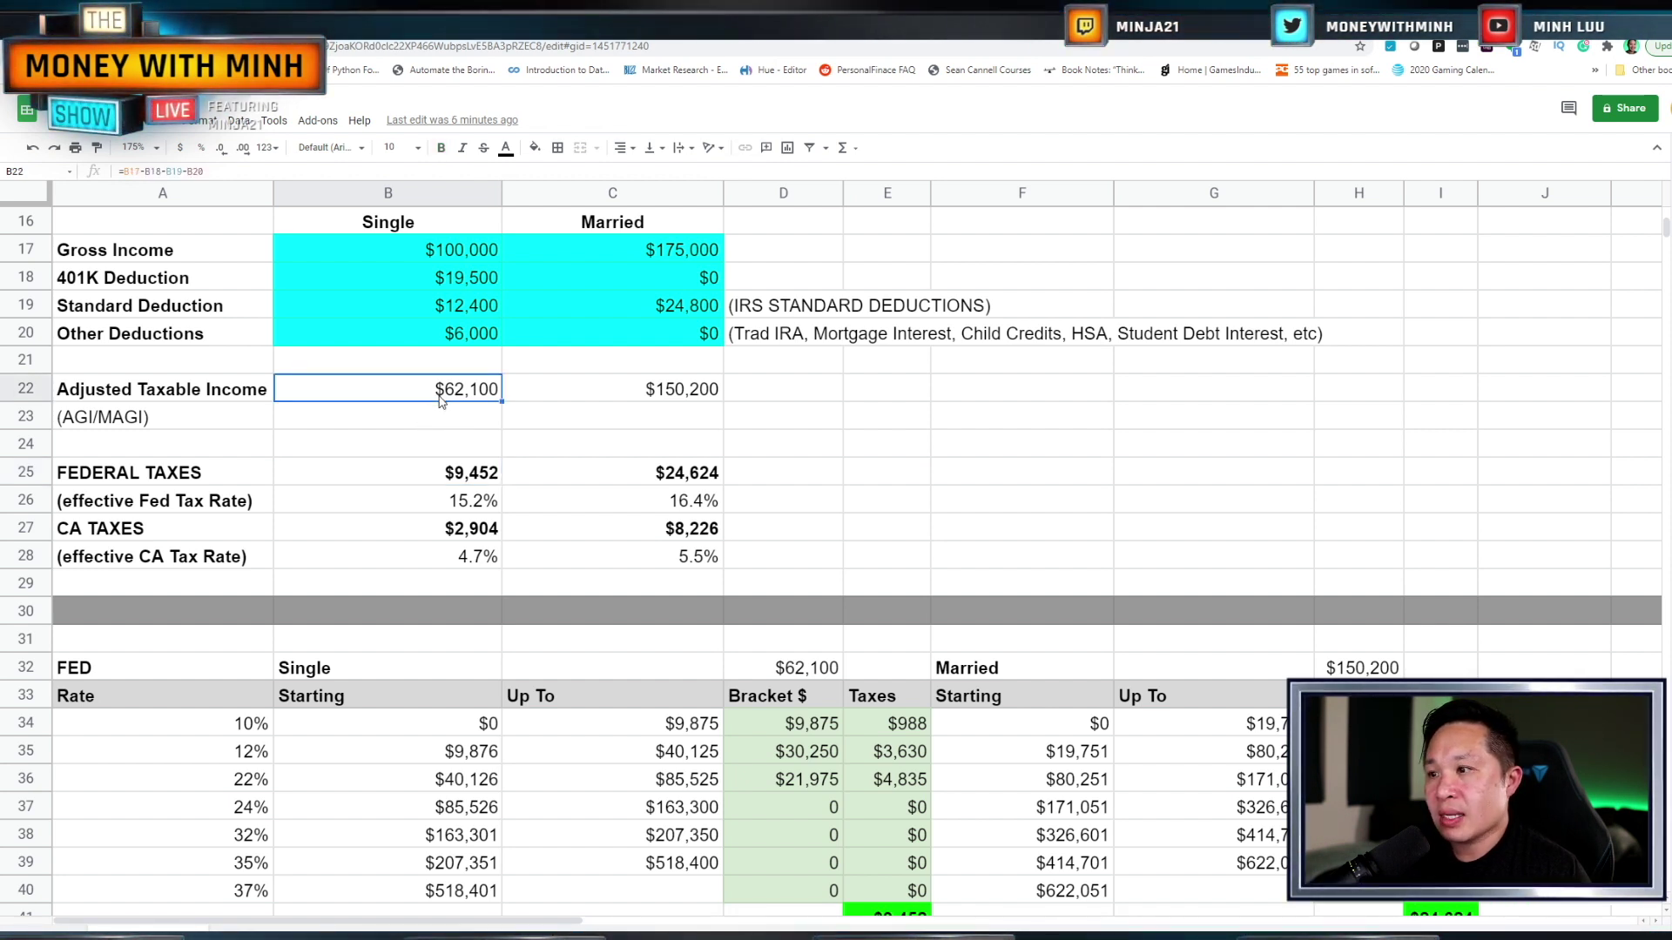
{"action": "left_click", "coordinate": [811, 669]}
{"action": "scroll", "coordinate": [811, 669], "scroll_direction": "down", "scroll_amount": 3}
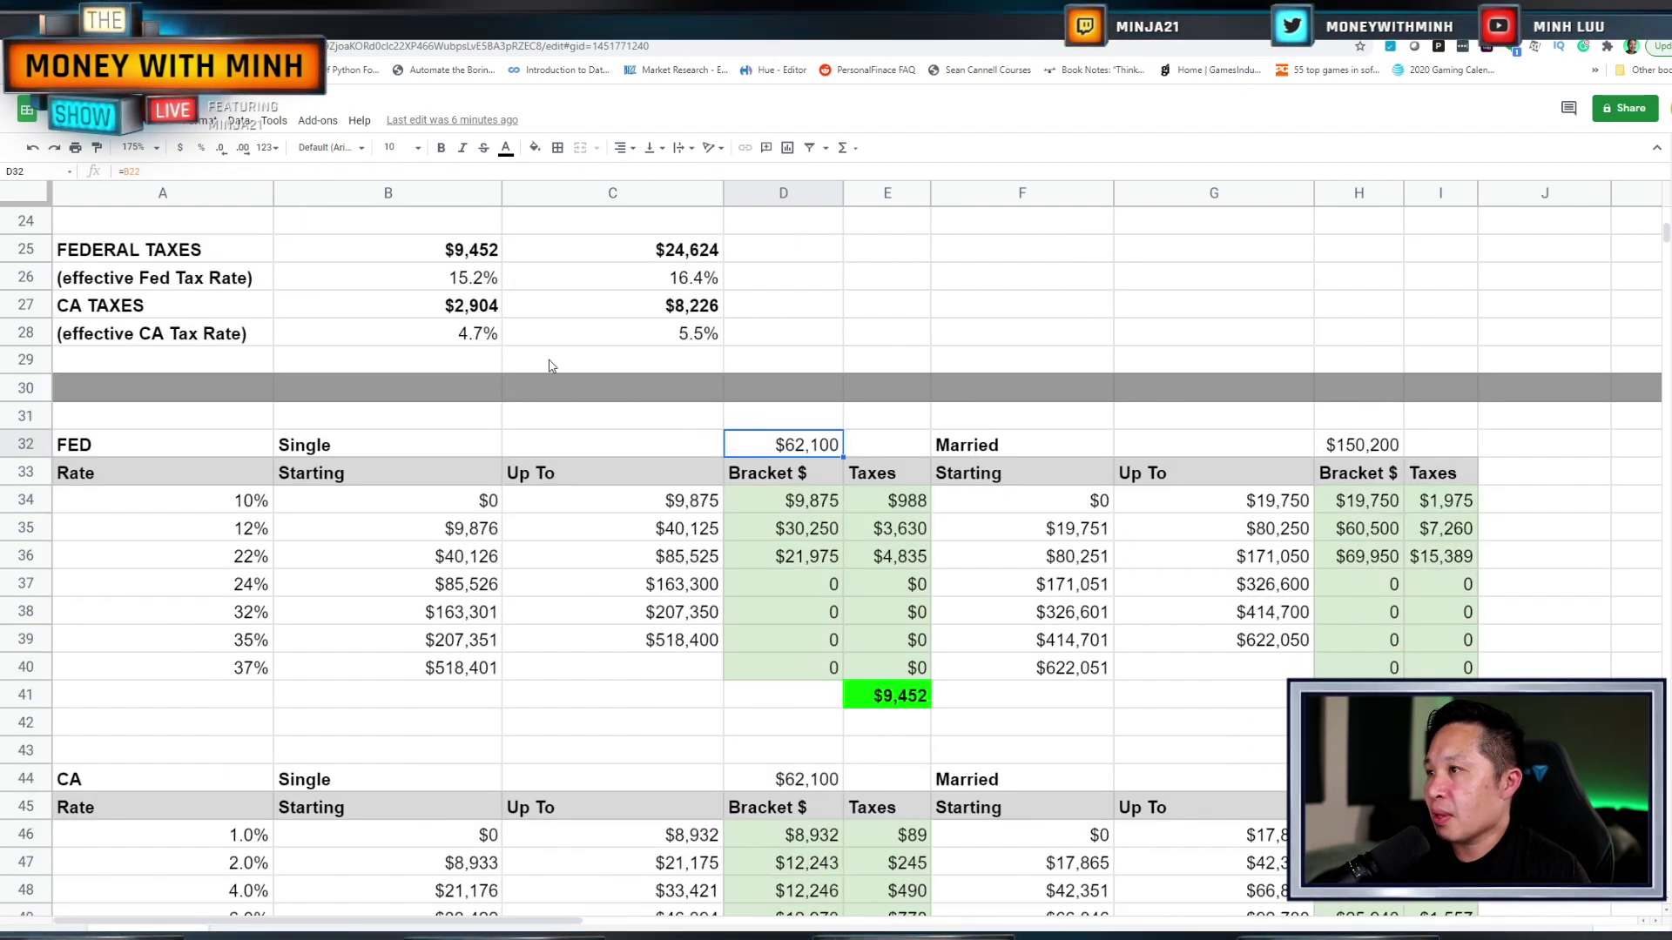
{"action": "scroll", "coordinate": [766, 501], "scroll_direction": "down", "scroll_amount": 2}
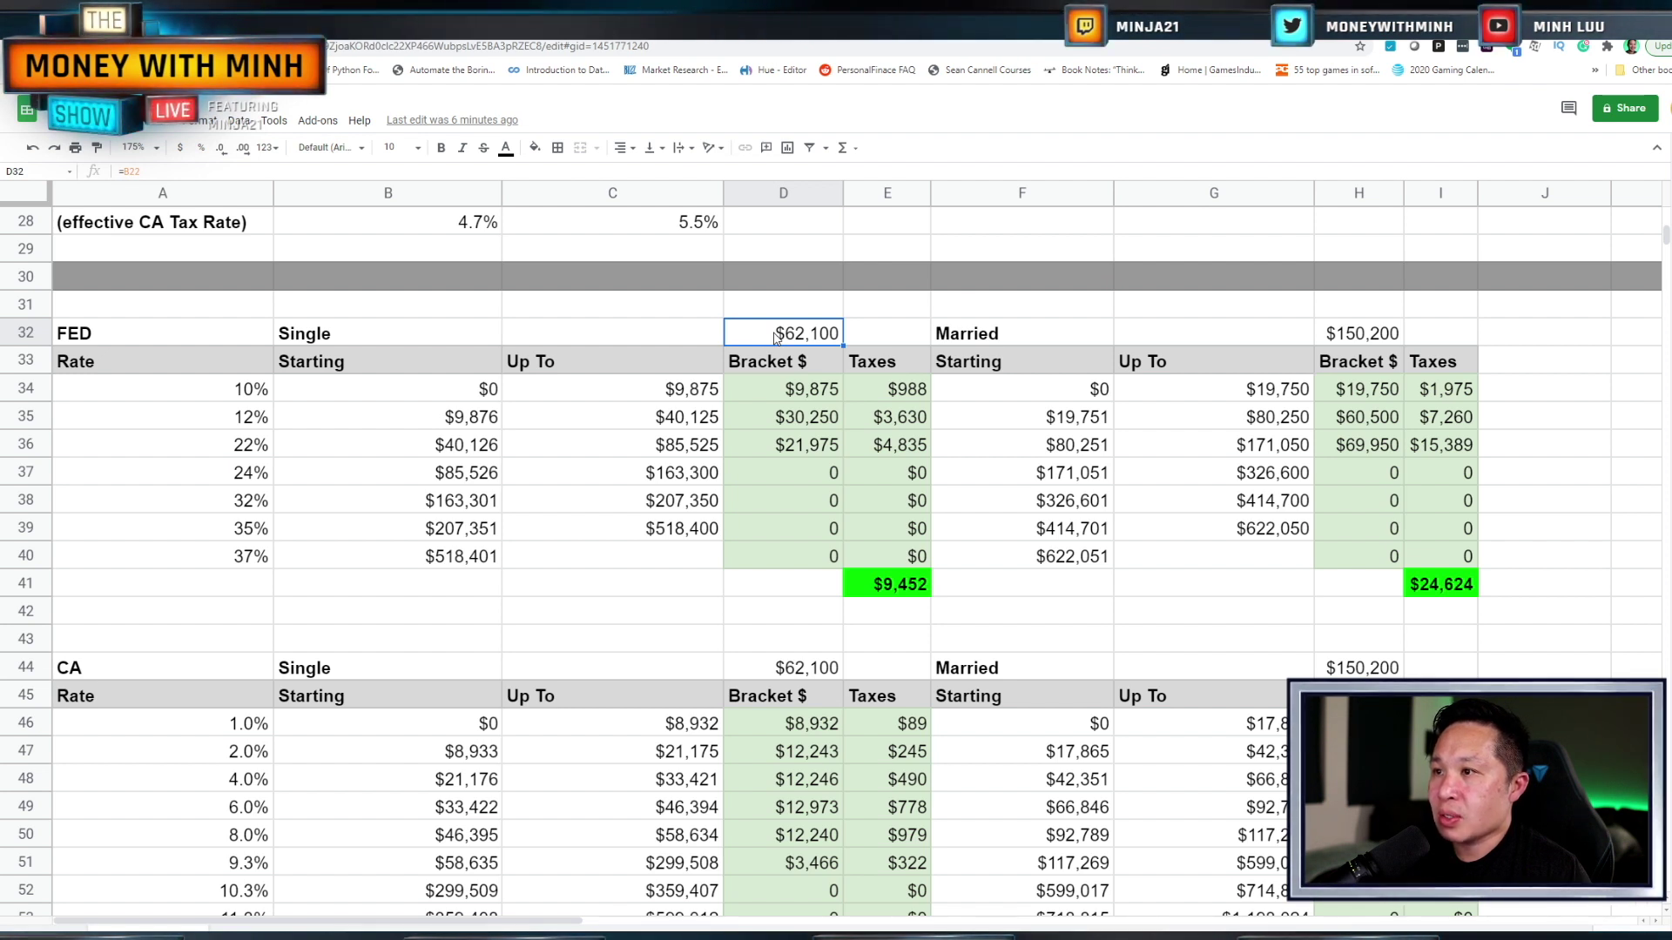
{"action": "left_click", "coordinate": [784, 397]}
{"action": "left_click", "coordinate": [761, 421]}
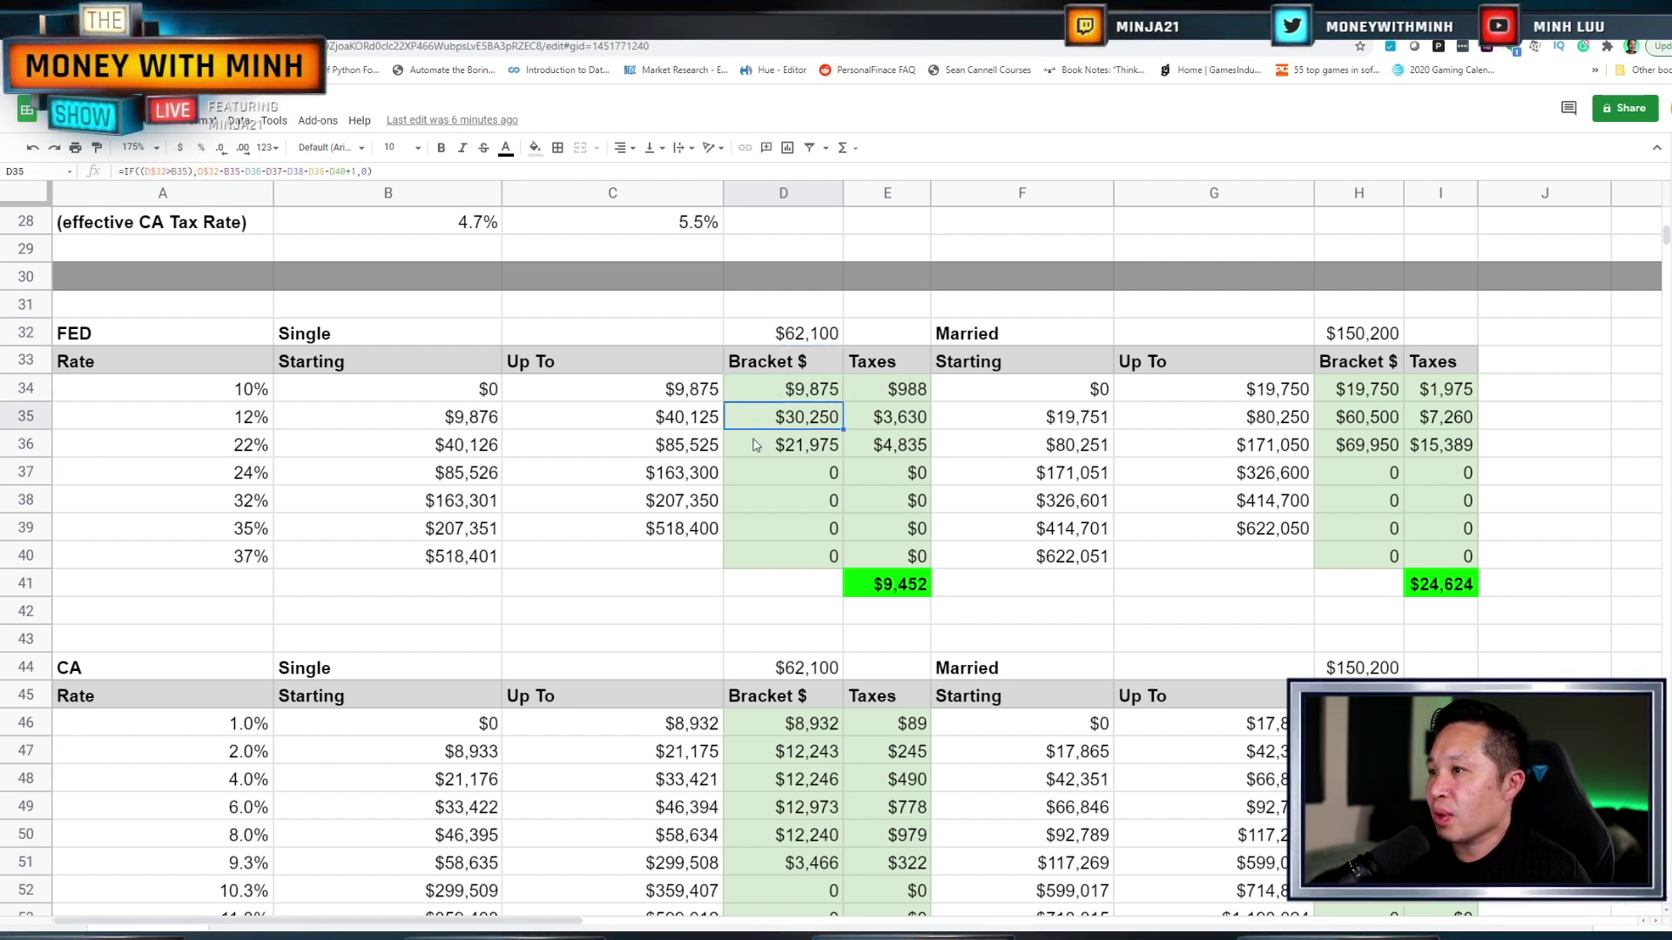
{"action": "left_click", "coordinate": [754, 445]}
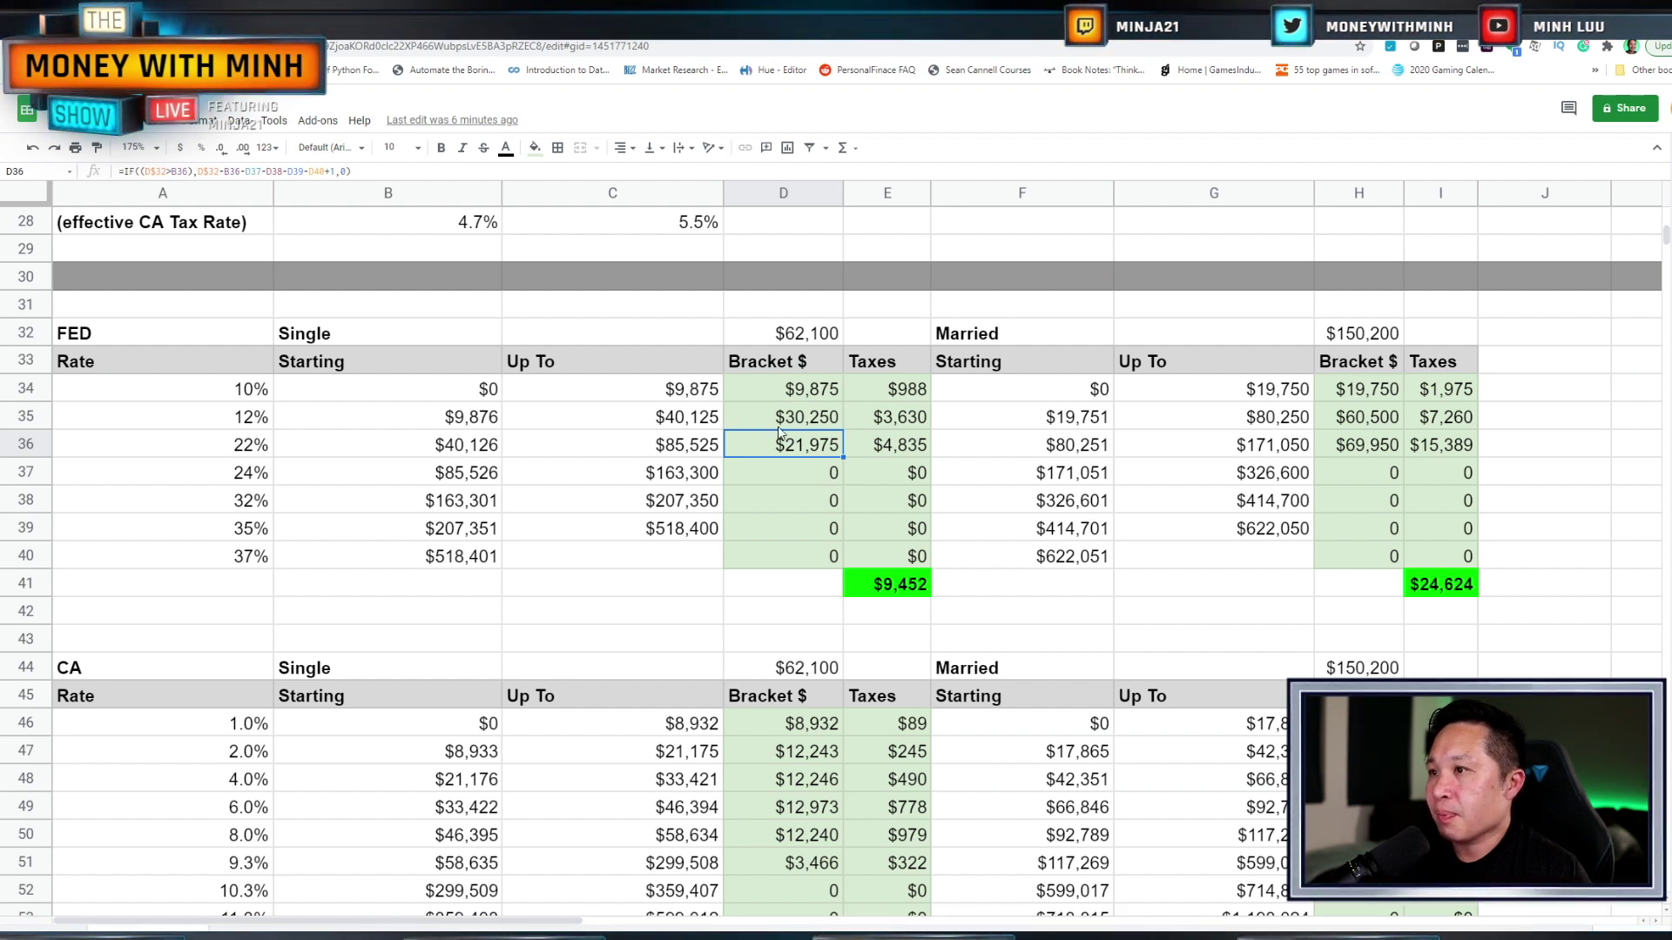
Step: Check the tax calculated for the single filer in each federal bracket and match the table's total to the summary's federal taxes
{"action": "left_click", "coordinate": [759, 399]}
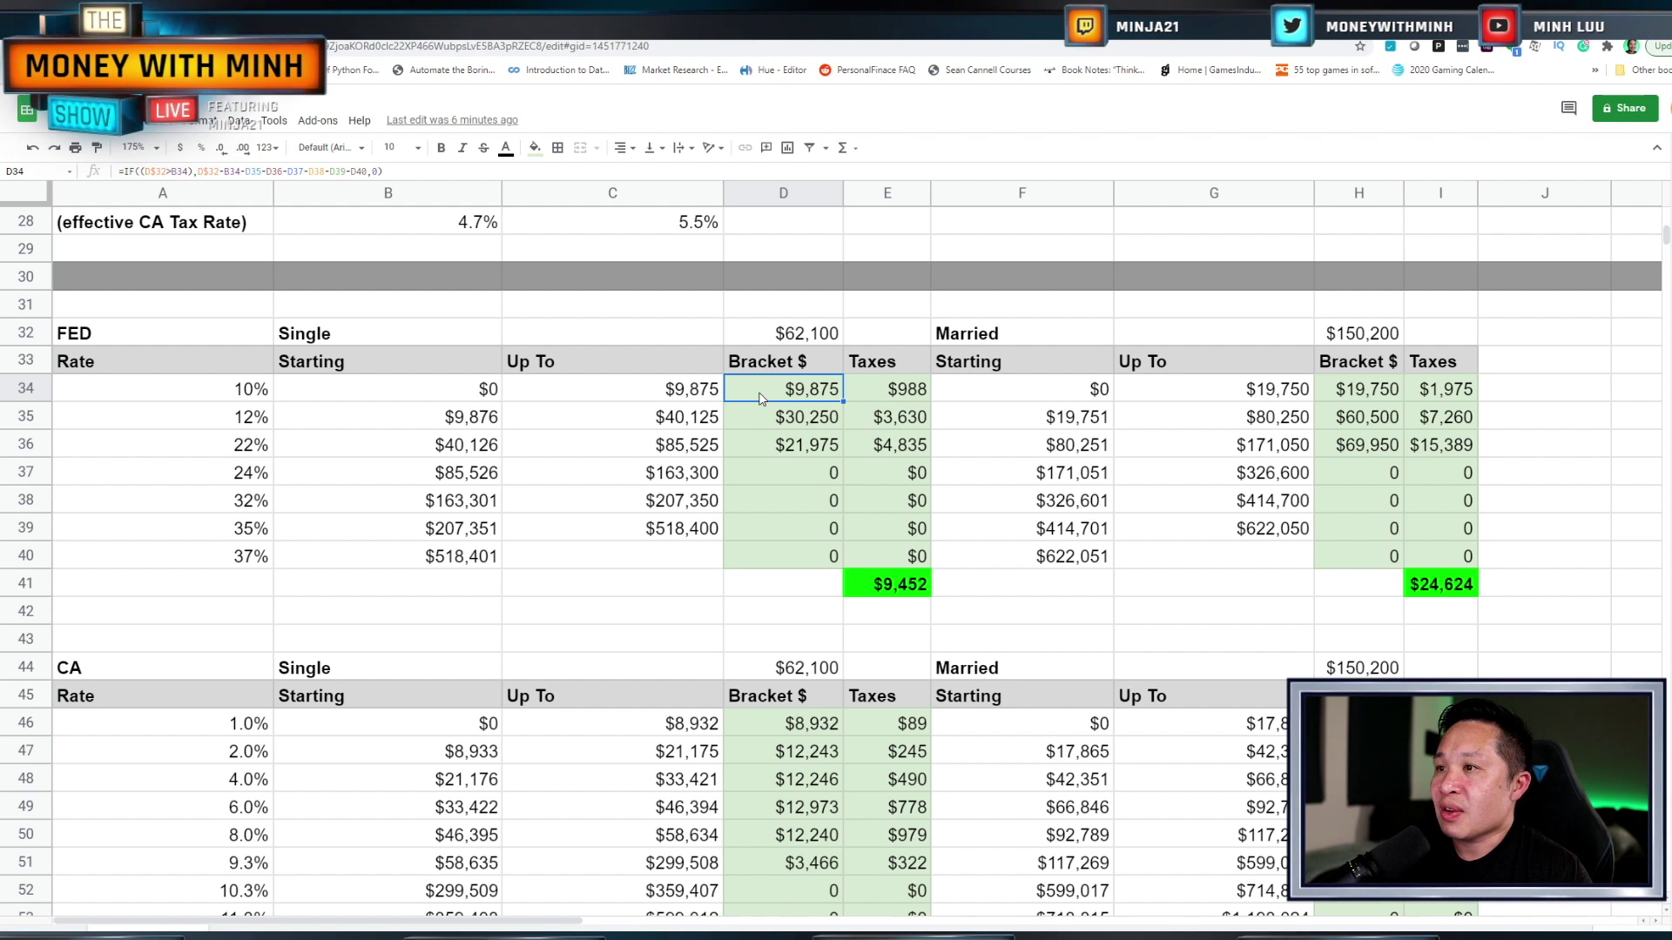
{"action": "left_click", "coordinate": [242, 390]}
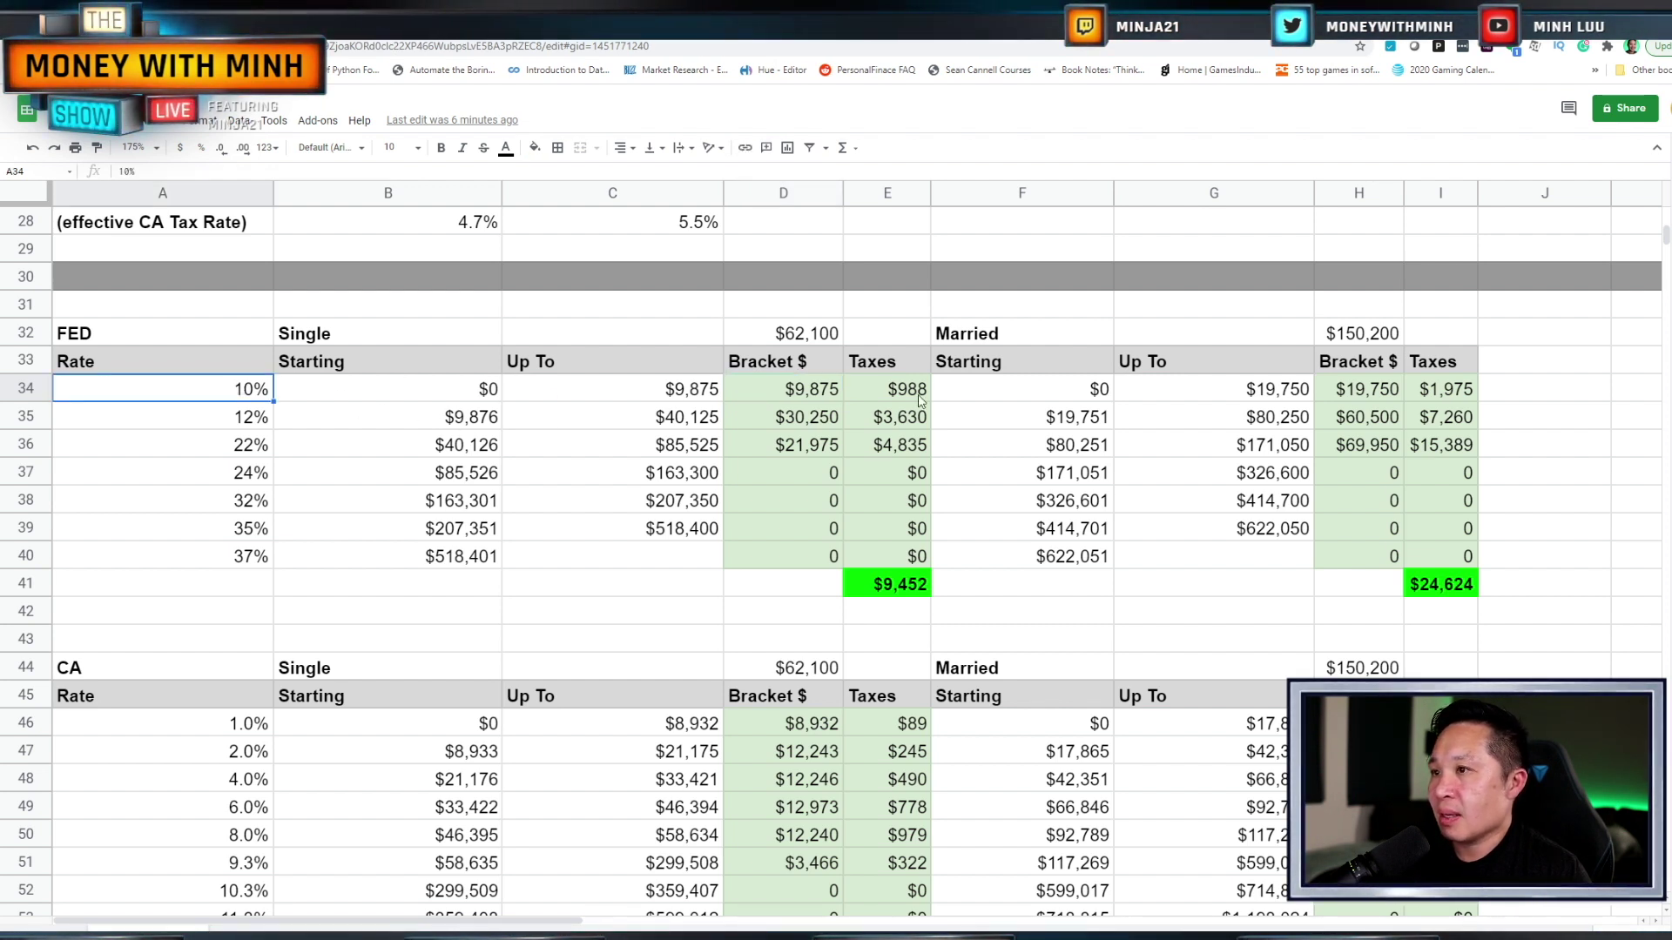
{"action": "left_click", "coordinate": [920, 400]}
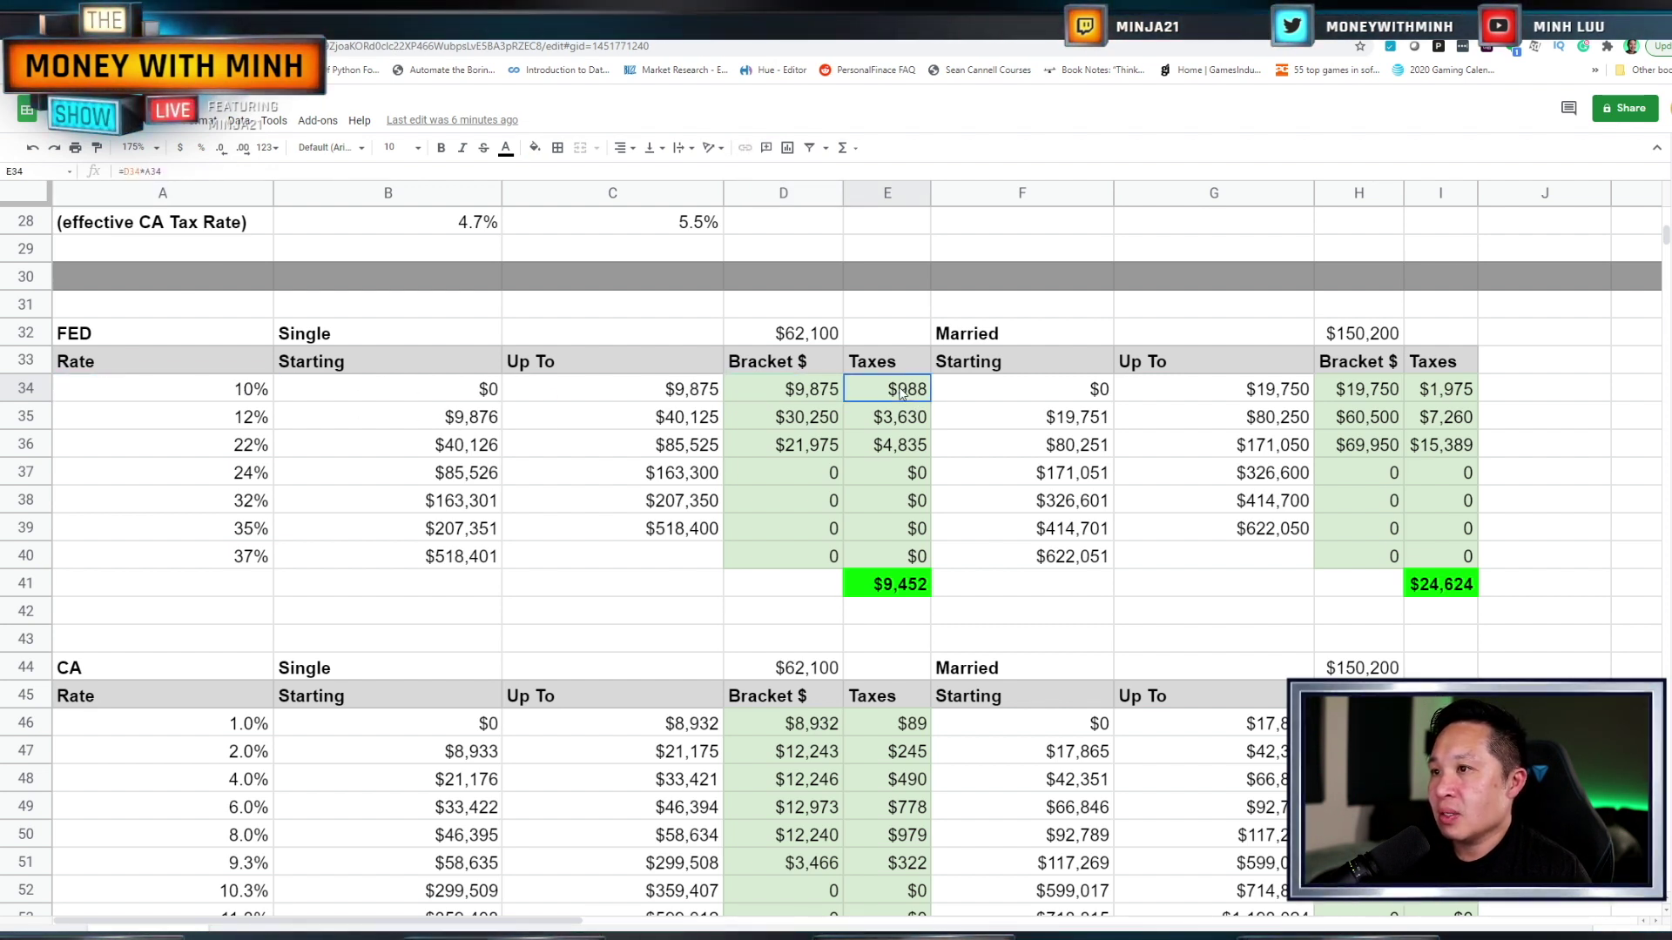
{"action": "left_click", "coordinate": [802, 425]}
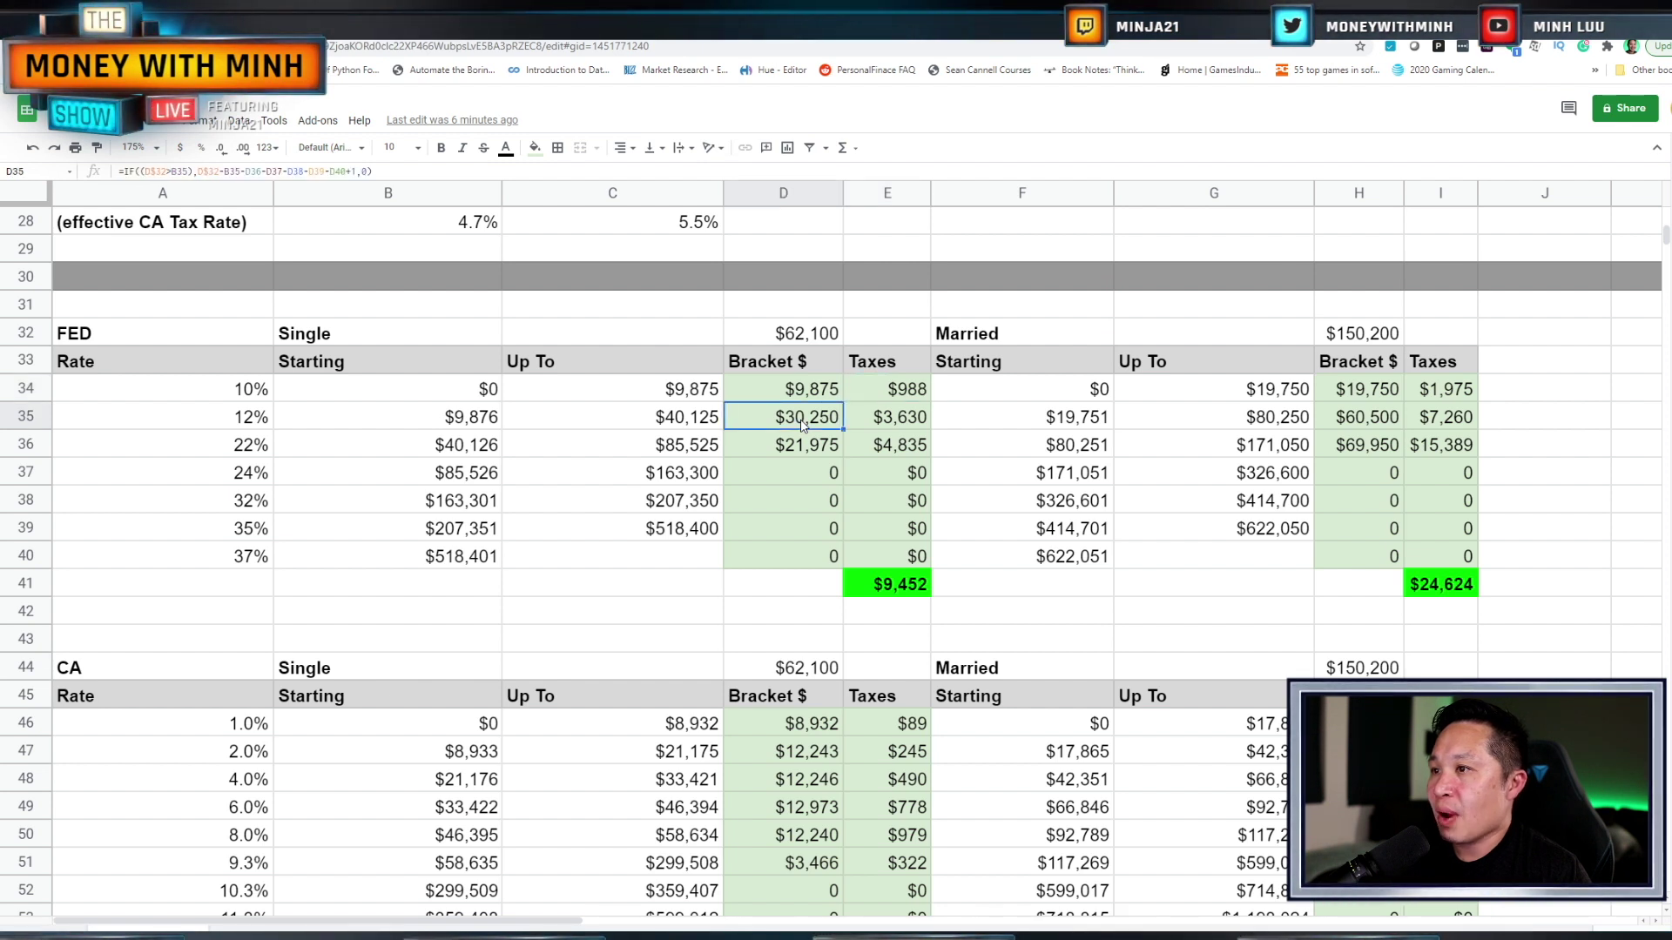
{"action": "left_click", "coordinate": [916, 421]}
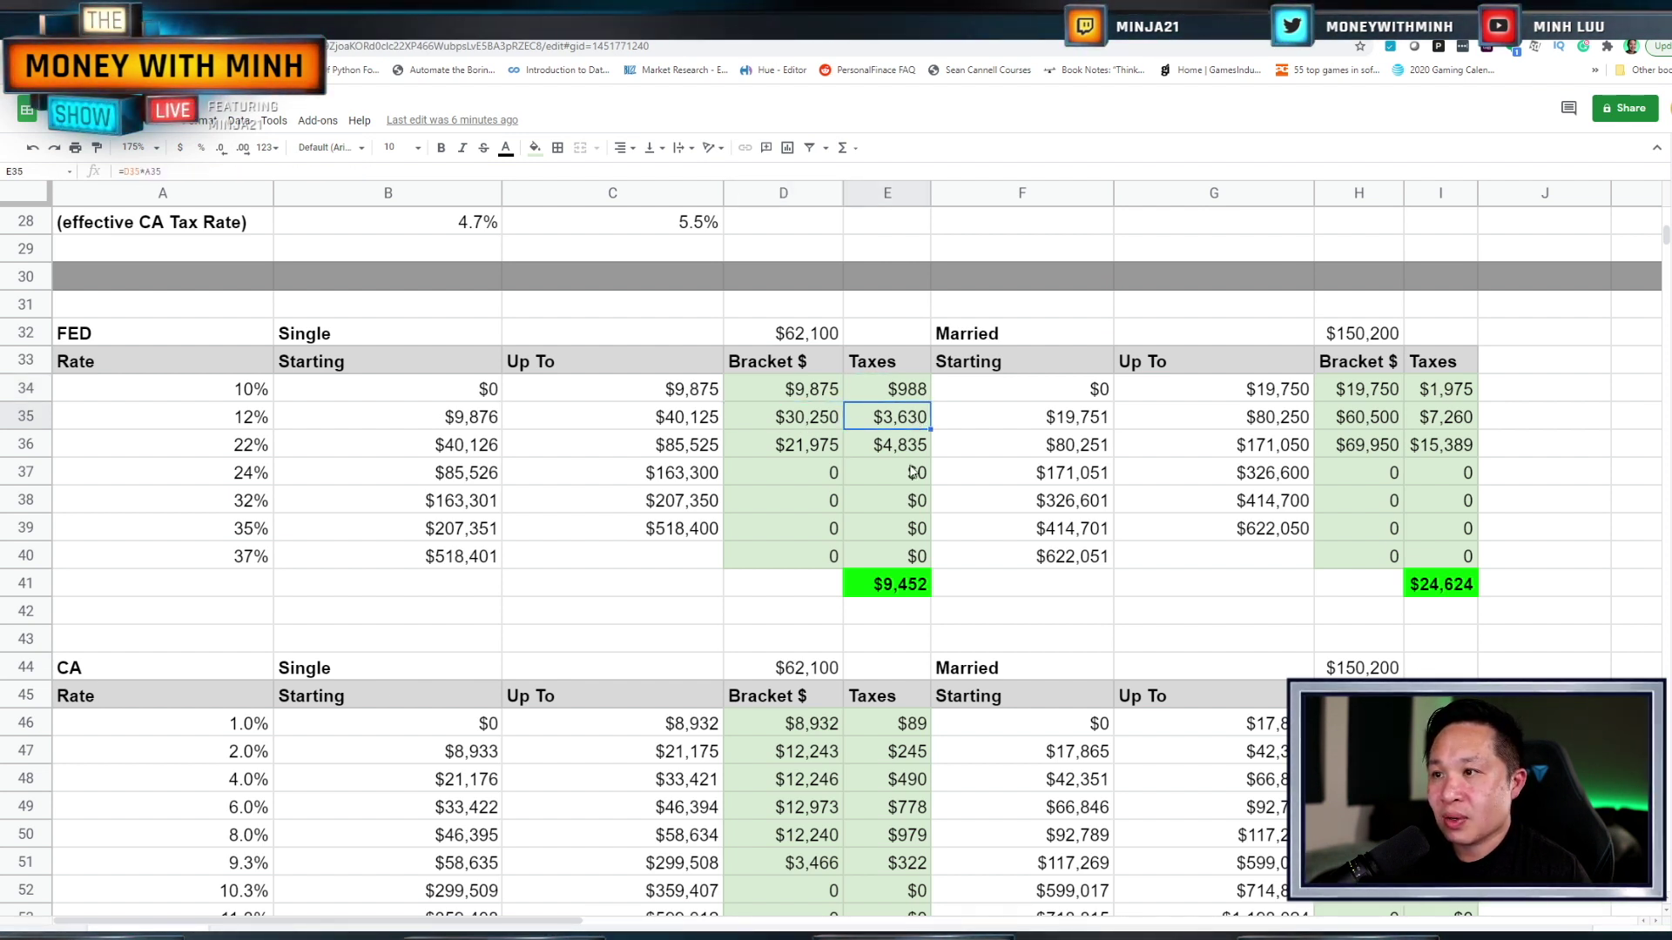
{"action": "left_click", "coordinate": [783, 449]}
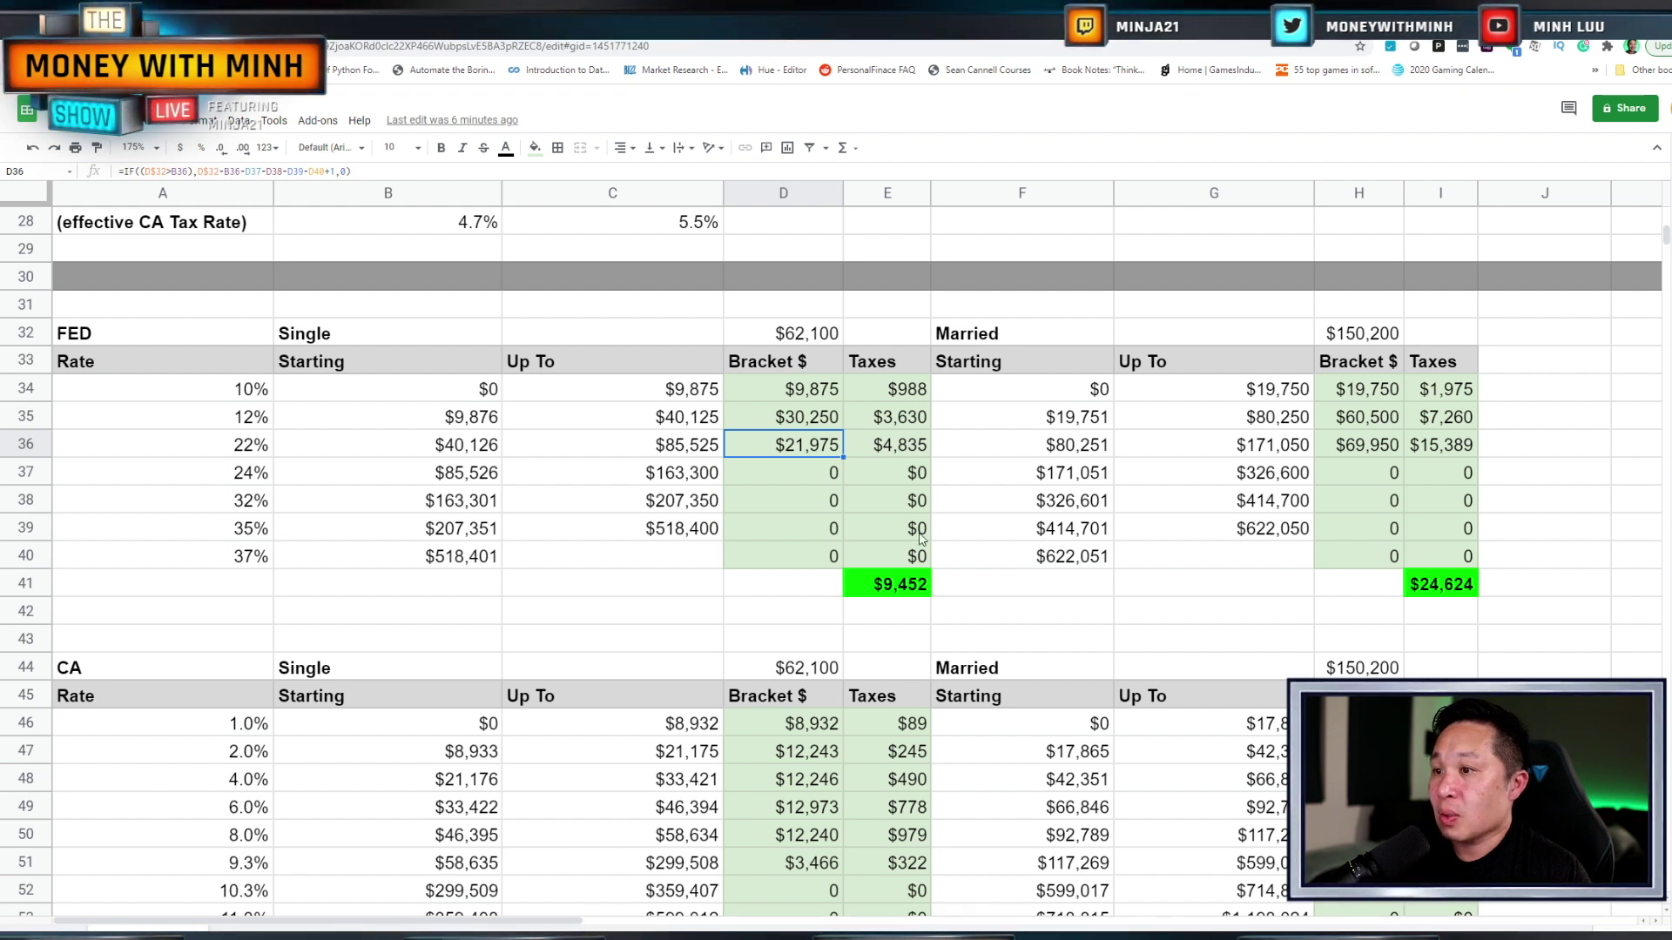
{"action": "left_click", "coordinate": [888, 595]}
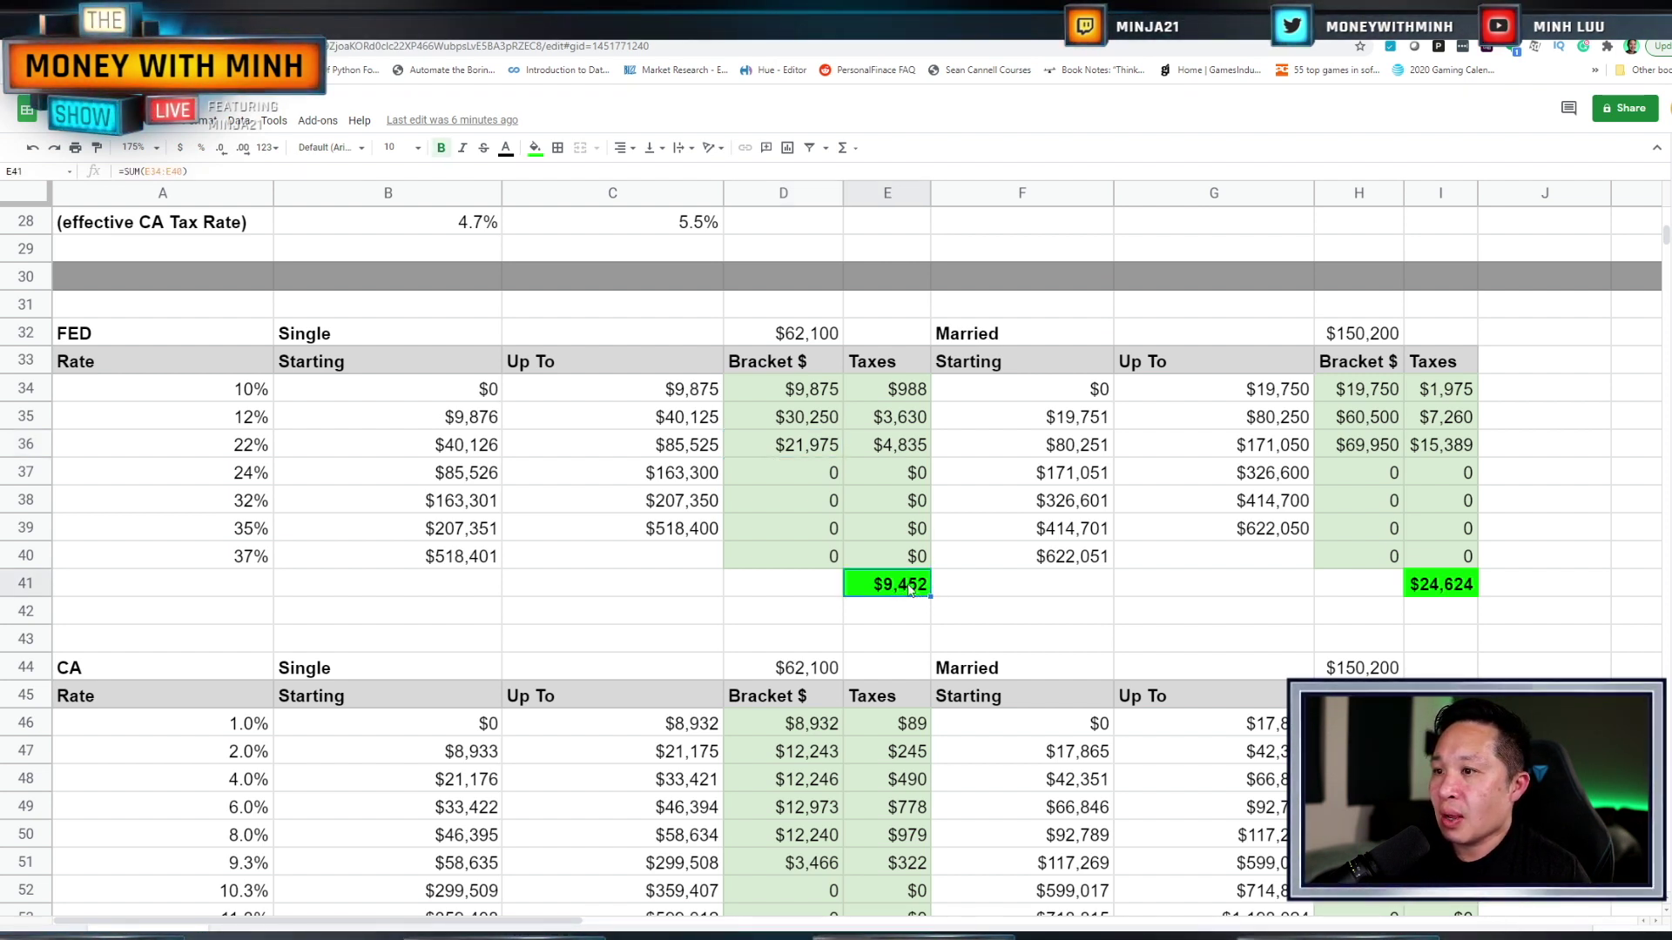
{"action": "scroll", "coordinate": [912, 589], "scroll_direction": "up", "scroll_amount": 3}
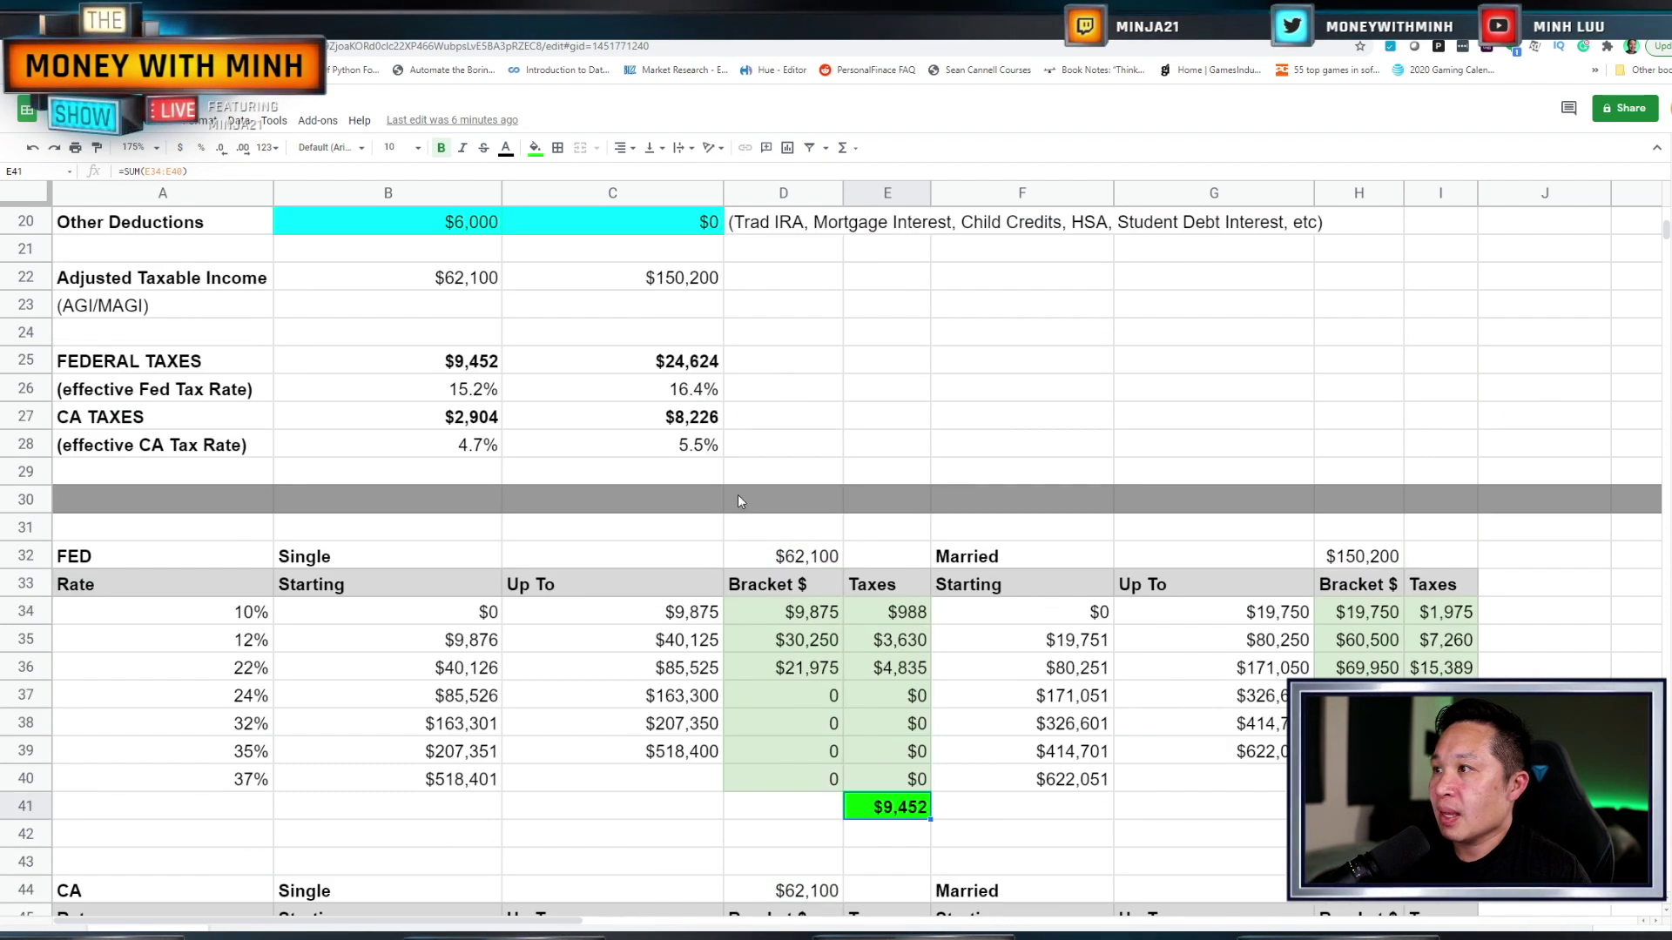
{"action": "left_click", "coordinate": [451, 362]}
Step: Examine how the single filer's taxable income is divided across the California brackets, from the 1.0% to the 9.3% rate
{"action": "scroll", "coordinate": [410, 455], "scroll_direction": "down", "scroll_amount": 4}
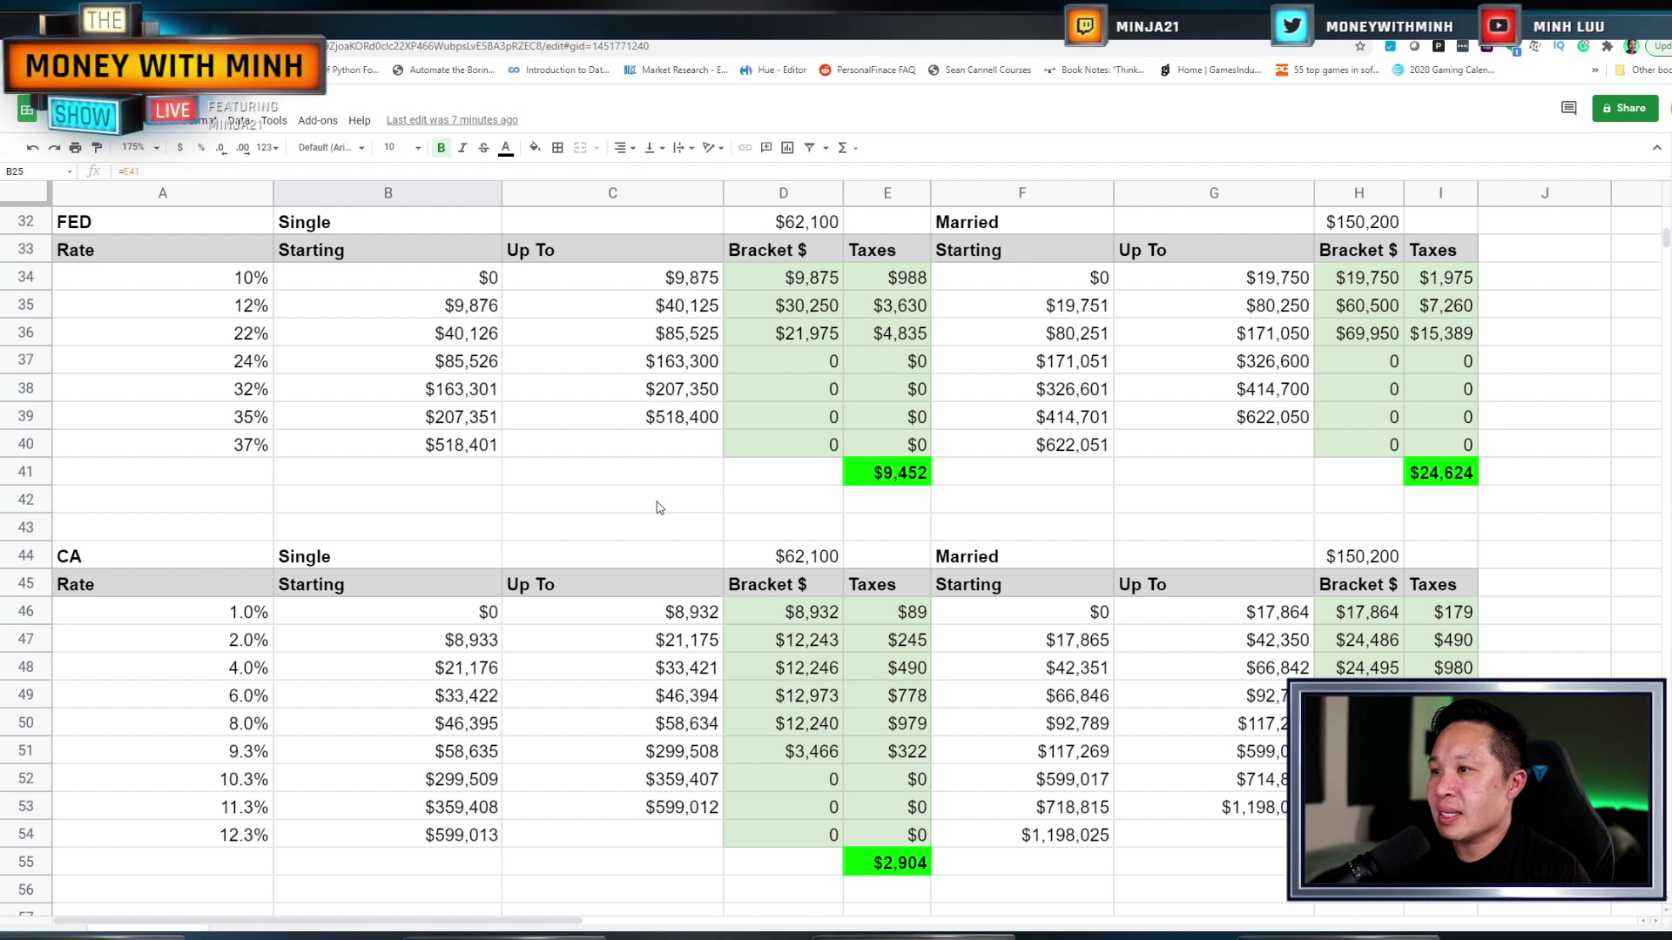
{"action": "left_click", "coordinate": [812, 558]}
{"action": "left_click", "coordinate": [764, 620]}
{"action": "left_click_drag", "start_coordinate": [762, 636], "coordinate": [759, 763]}
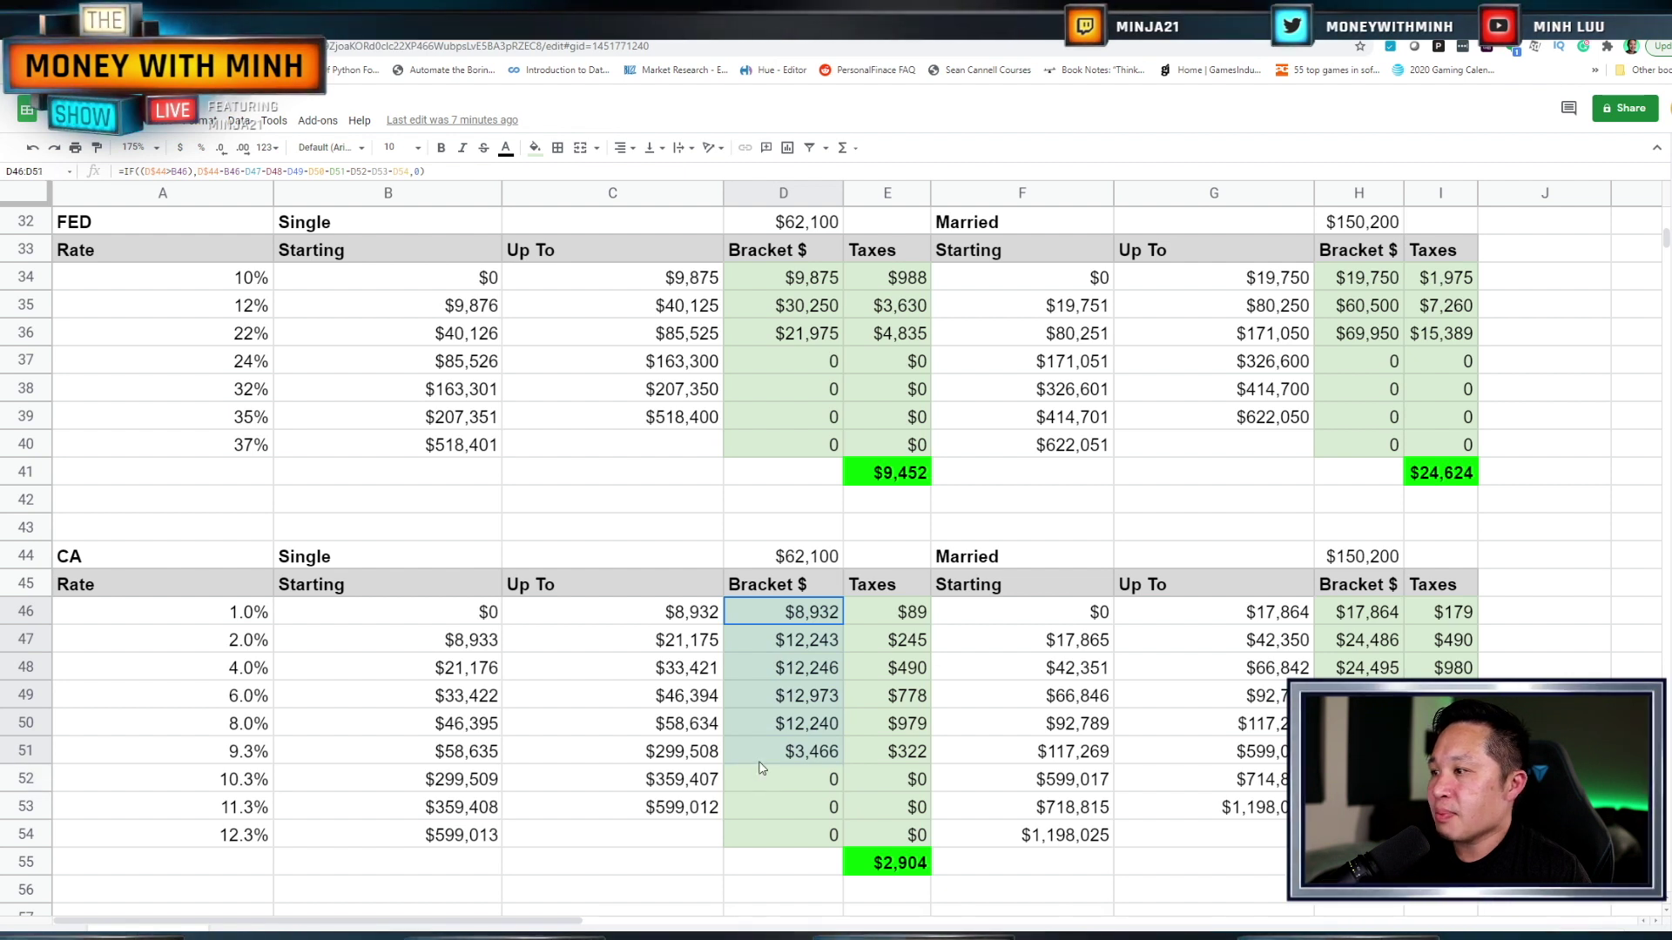
{"action": "left_click", "coordinate": [759, 766]}
{"action": "left_click_drag", "start_coordinate": [816, 620], "coordinate": [807, 755]}
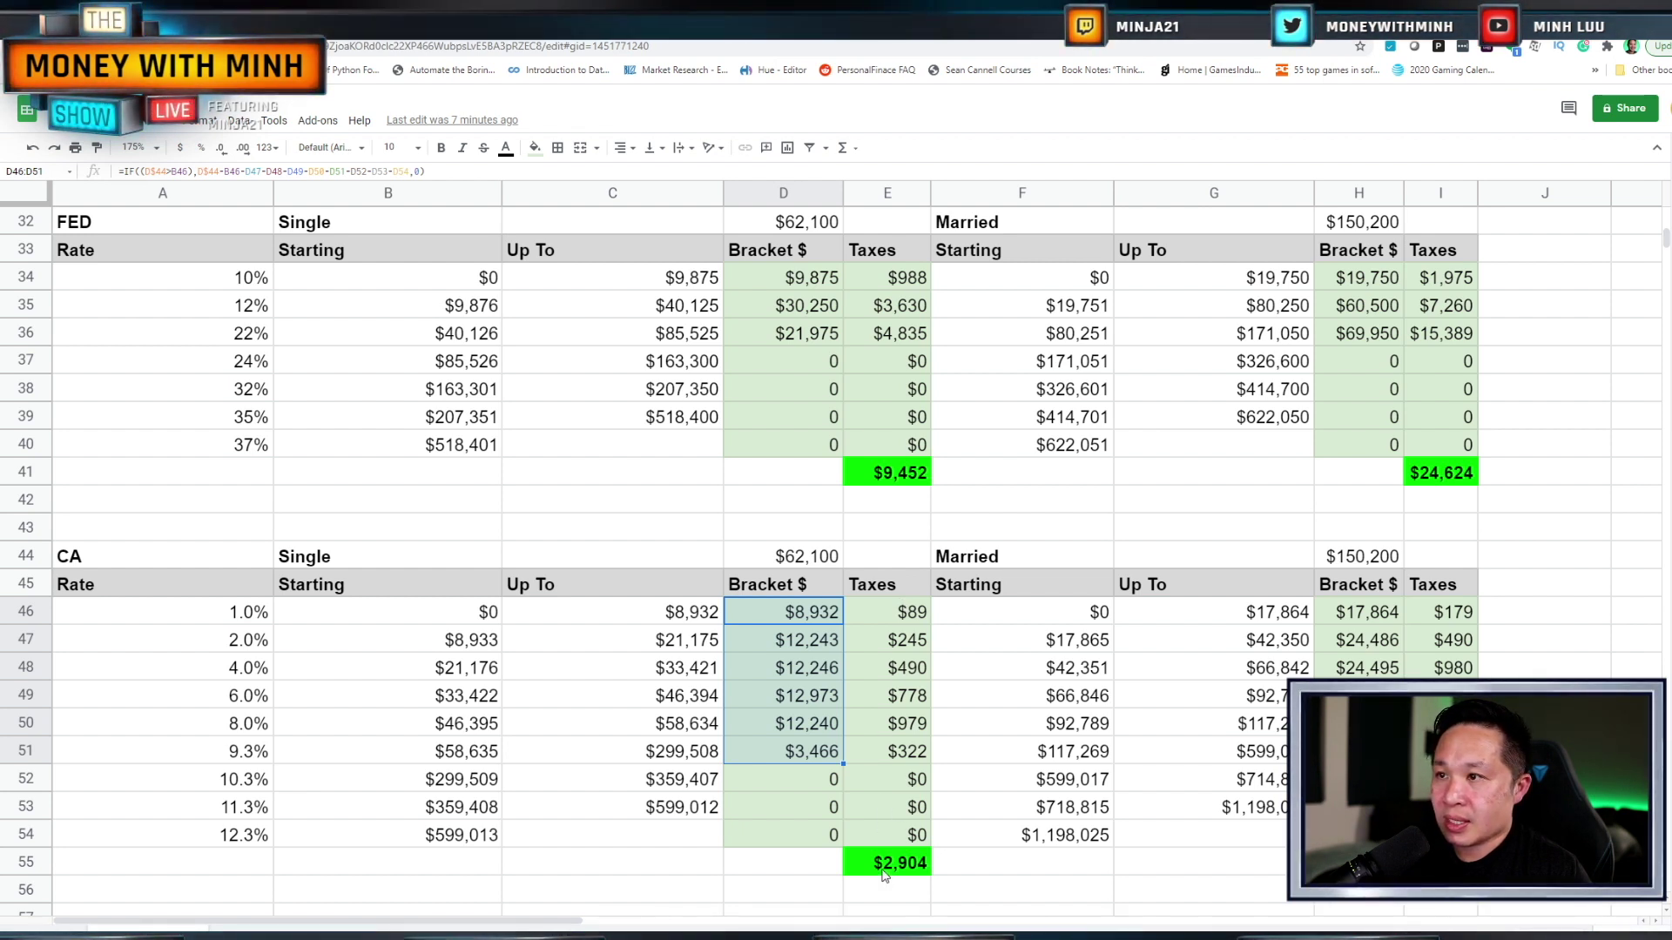
Step: Compare the single filer's federal tax total with the federal income tax withheld box on the Forbes W-2 sample, and return to the spreadsheet
{"action": "left_click", "coordinate": [912, 474]}
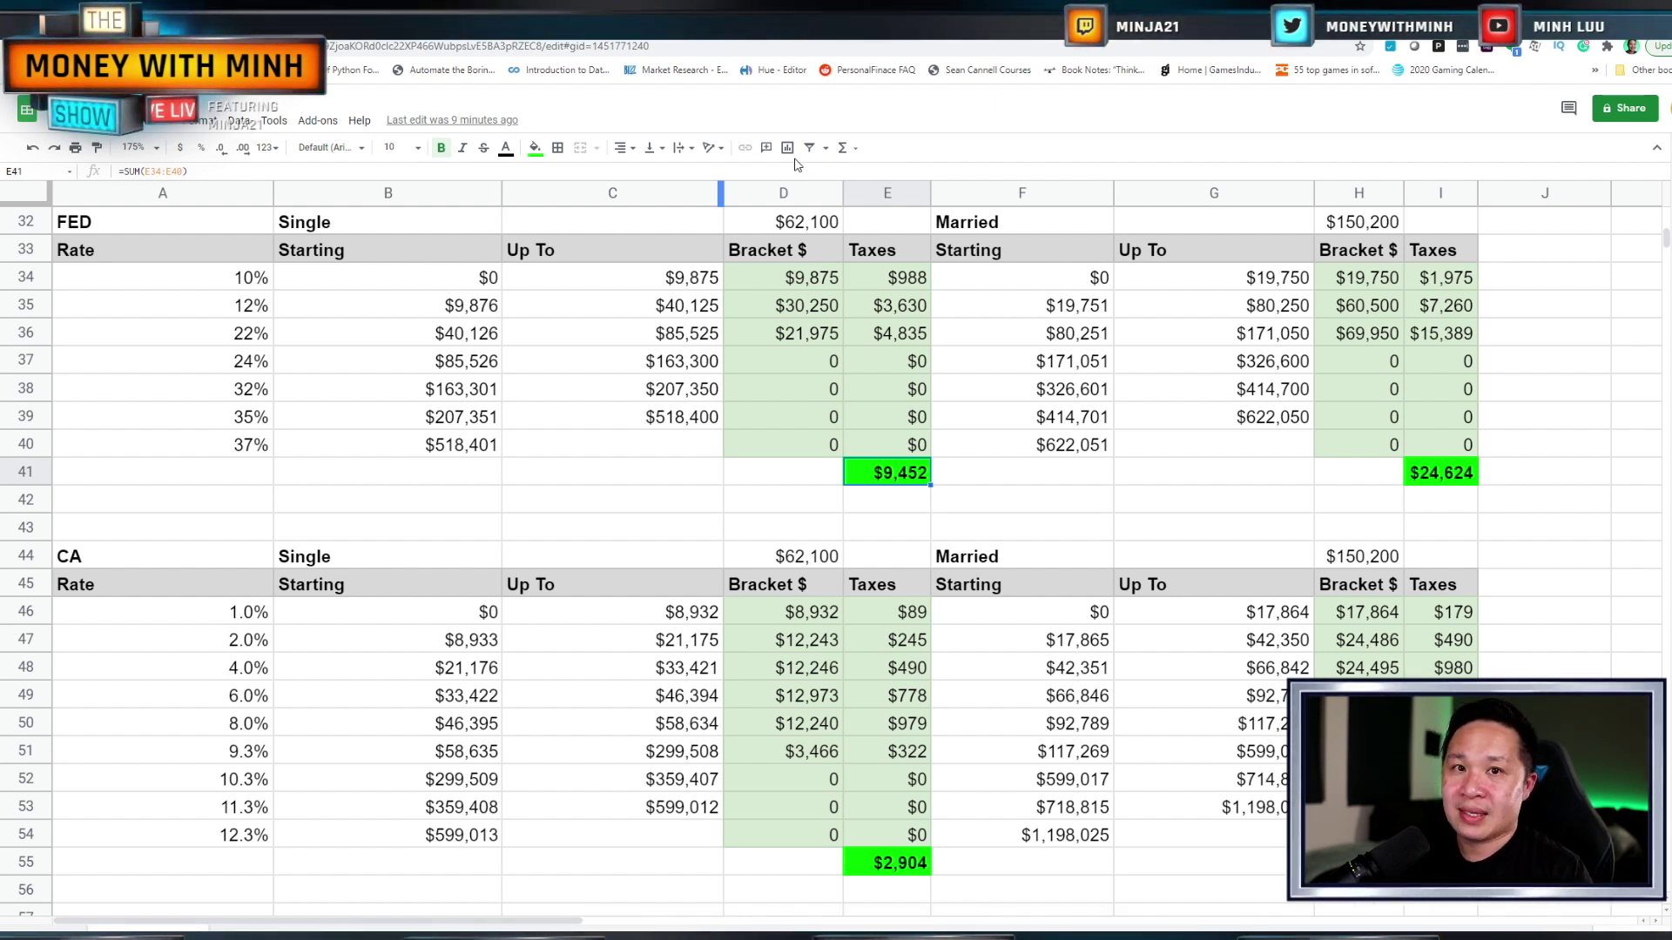
{"action": "key", "text": "ctrl+Tab"}
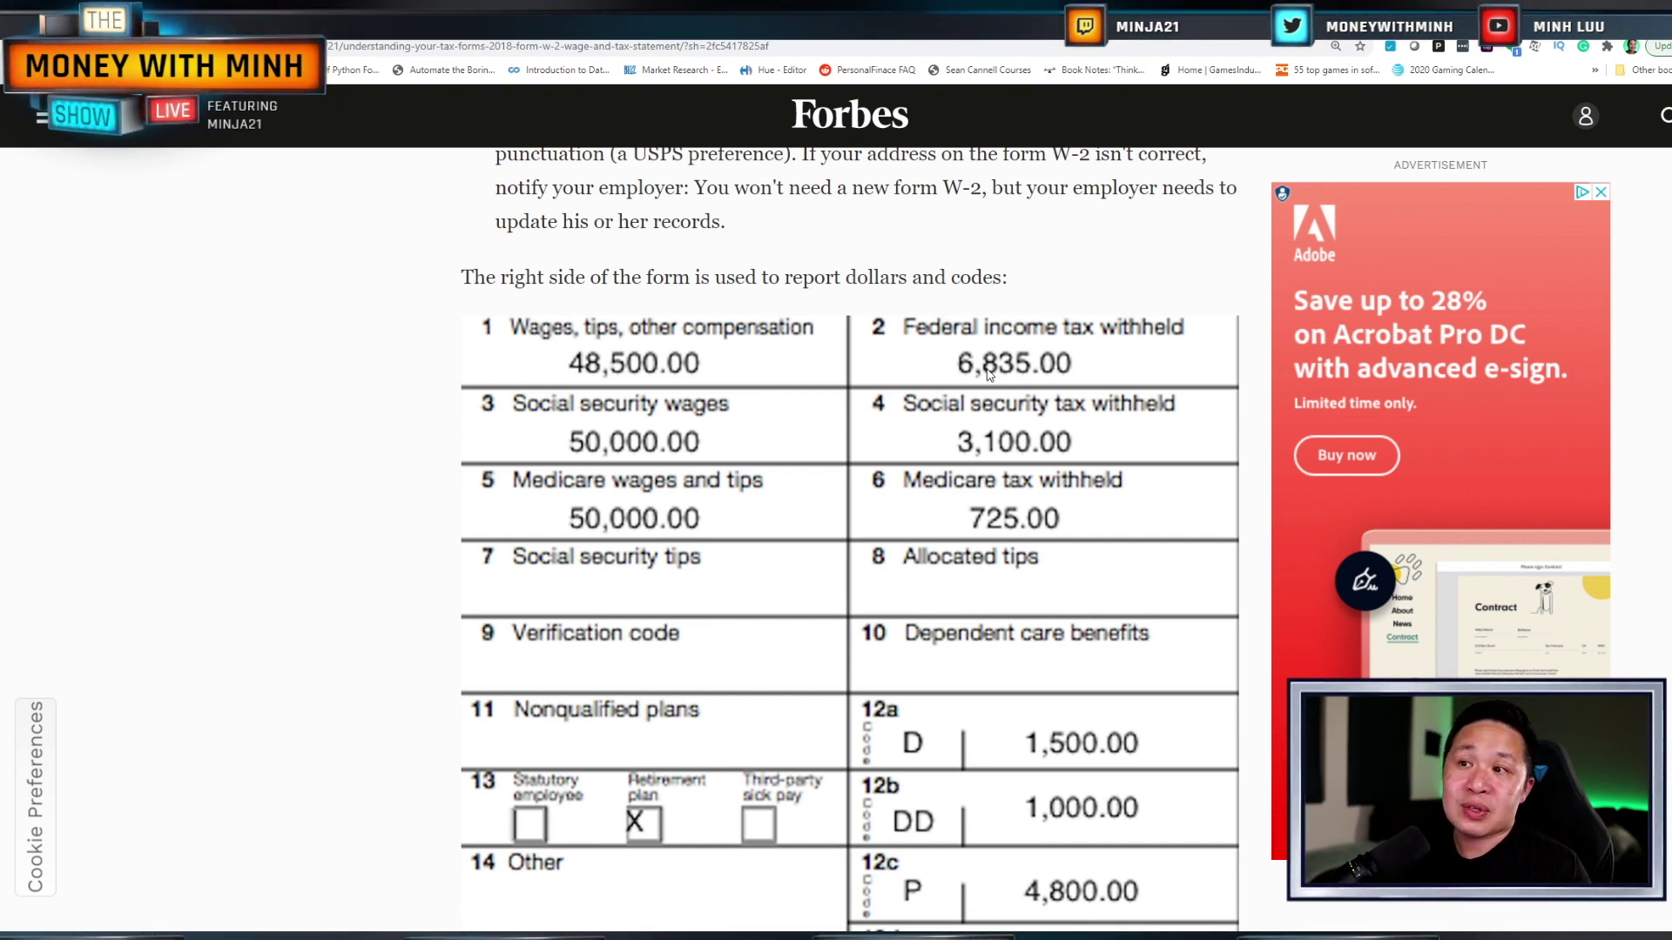
{"action": "key", "text": "ctrl+Tab"}
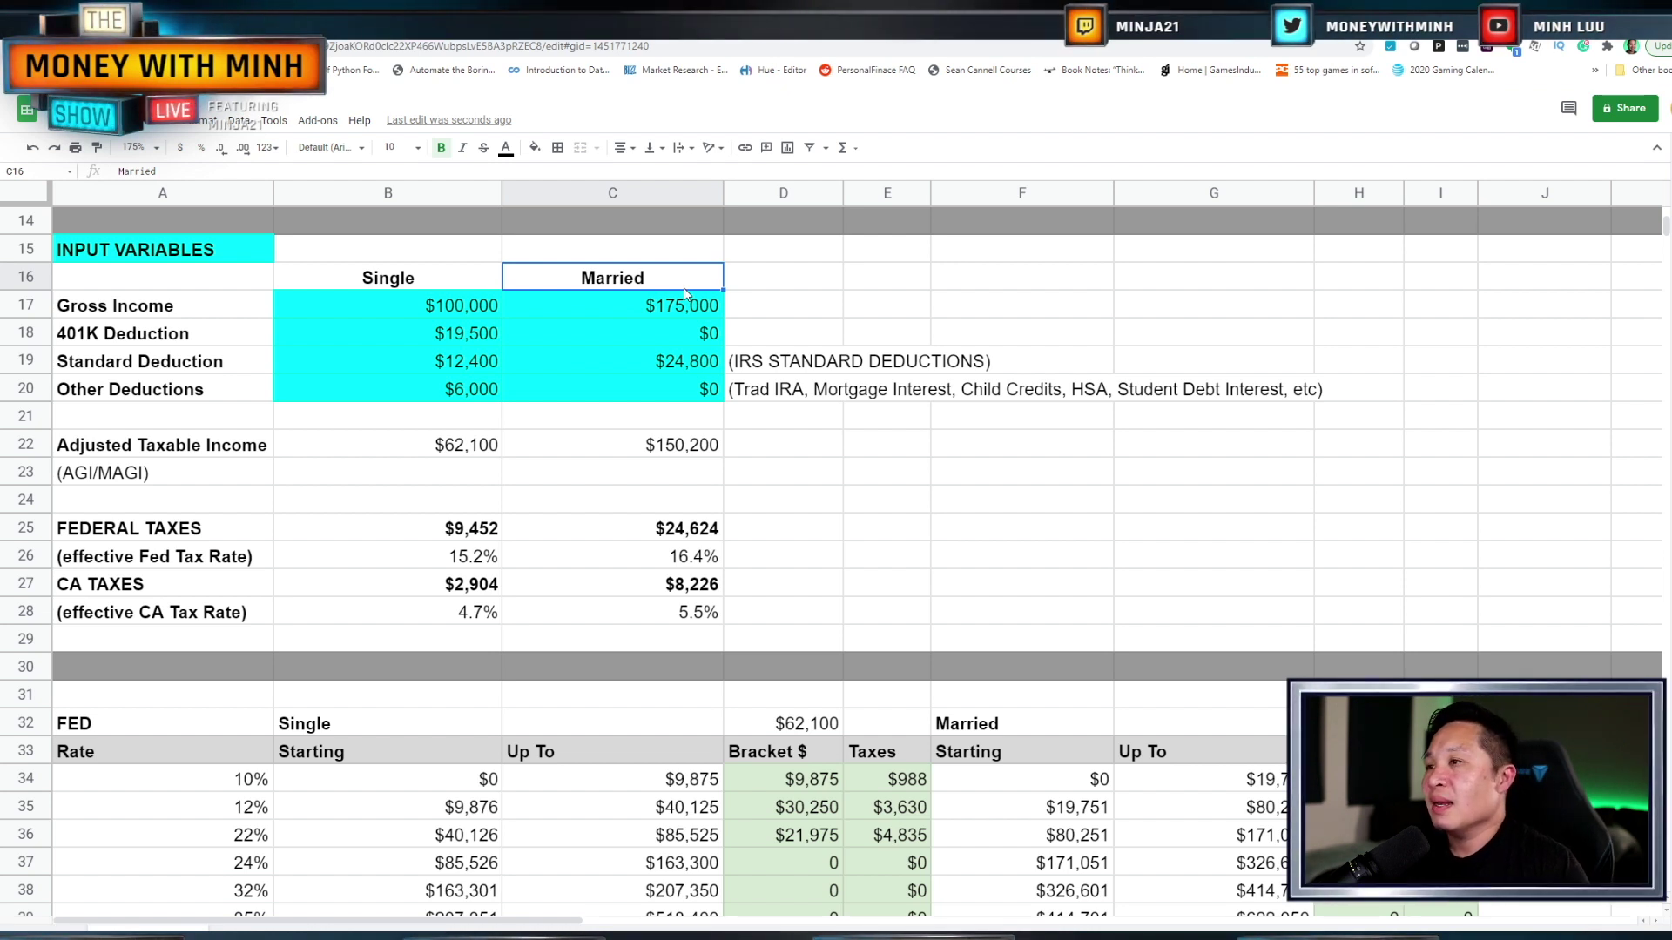
Step: Set the married couple's Gross Income in the input variables to $350,000
{"action": "left_click", "coordinate": [611, 309]}
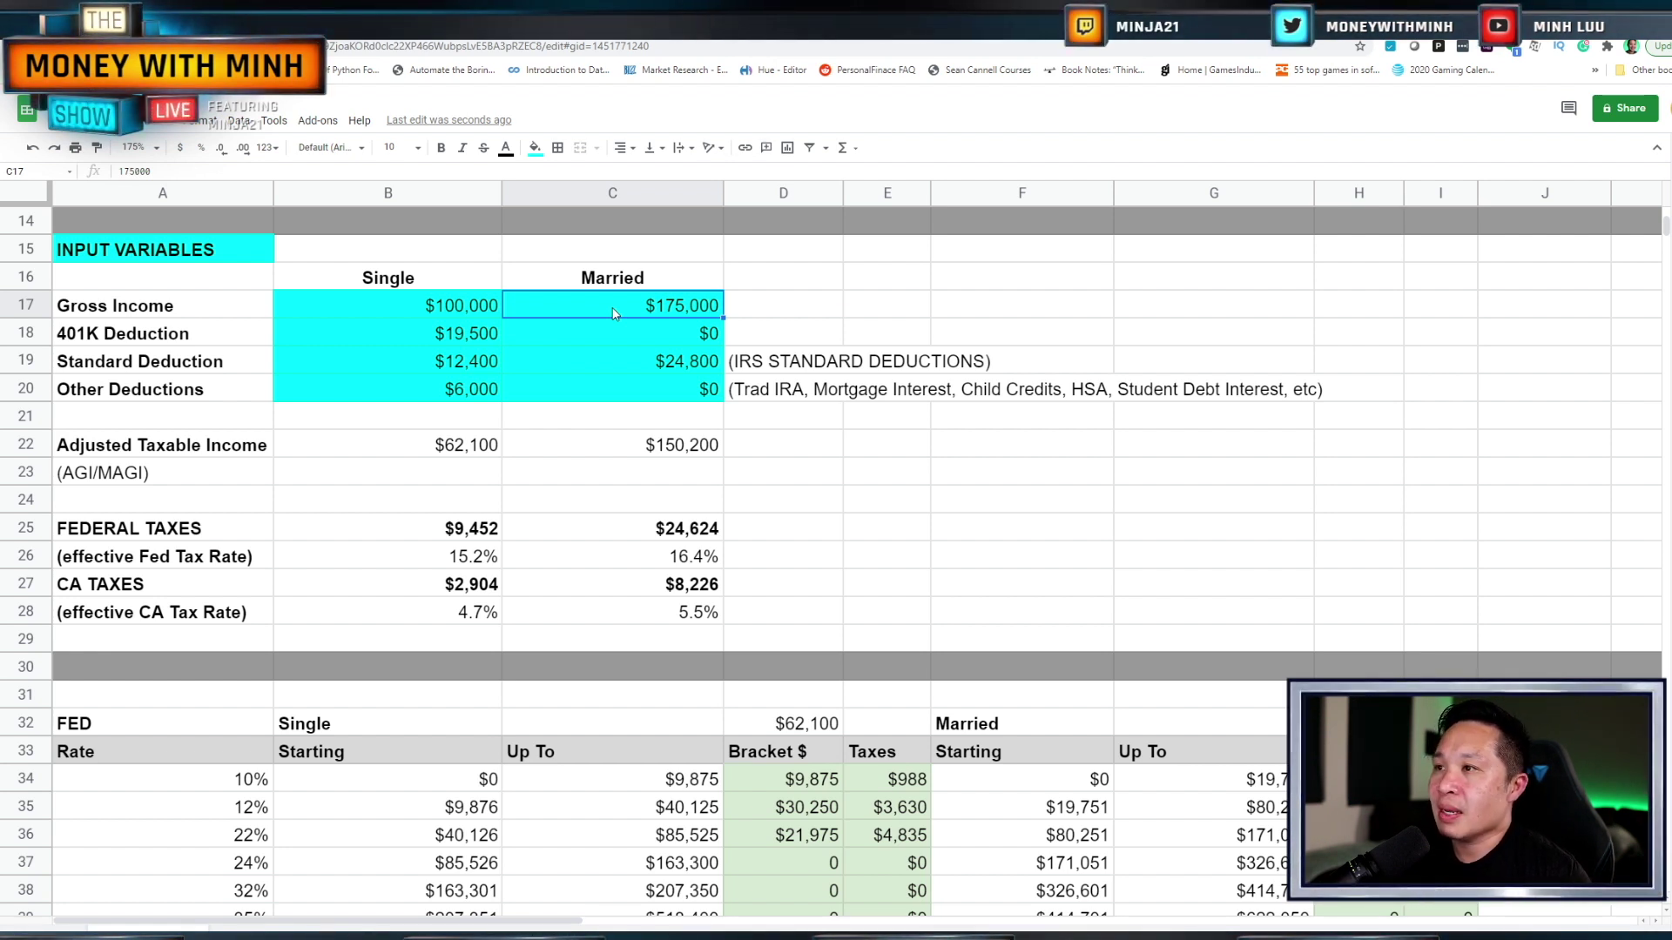
{"action": "type", "text": "350"}
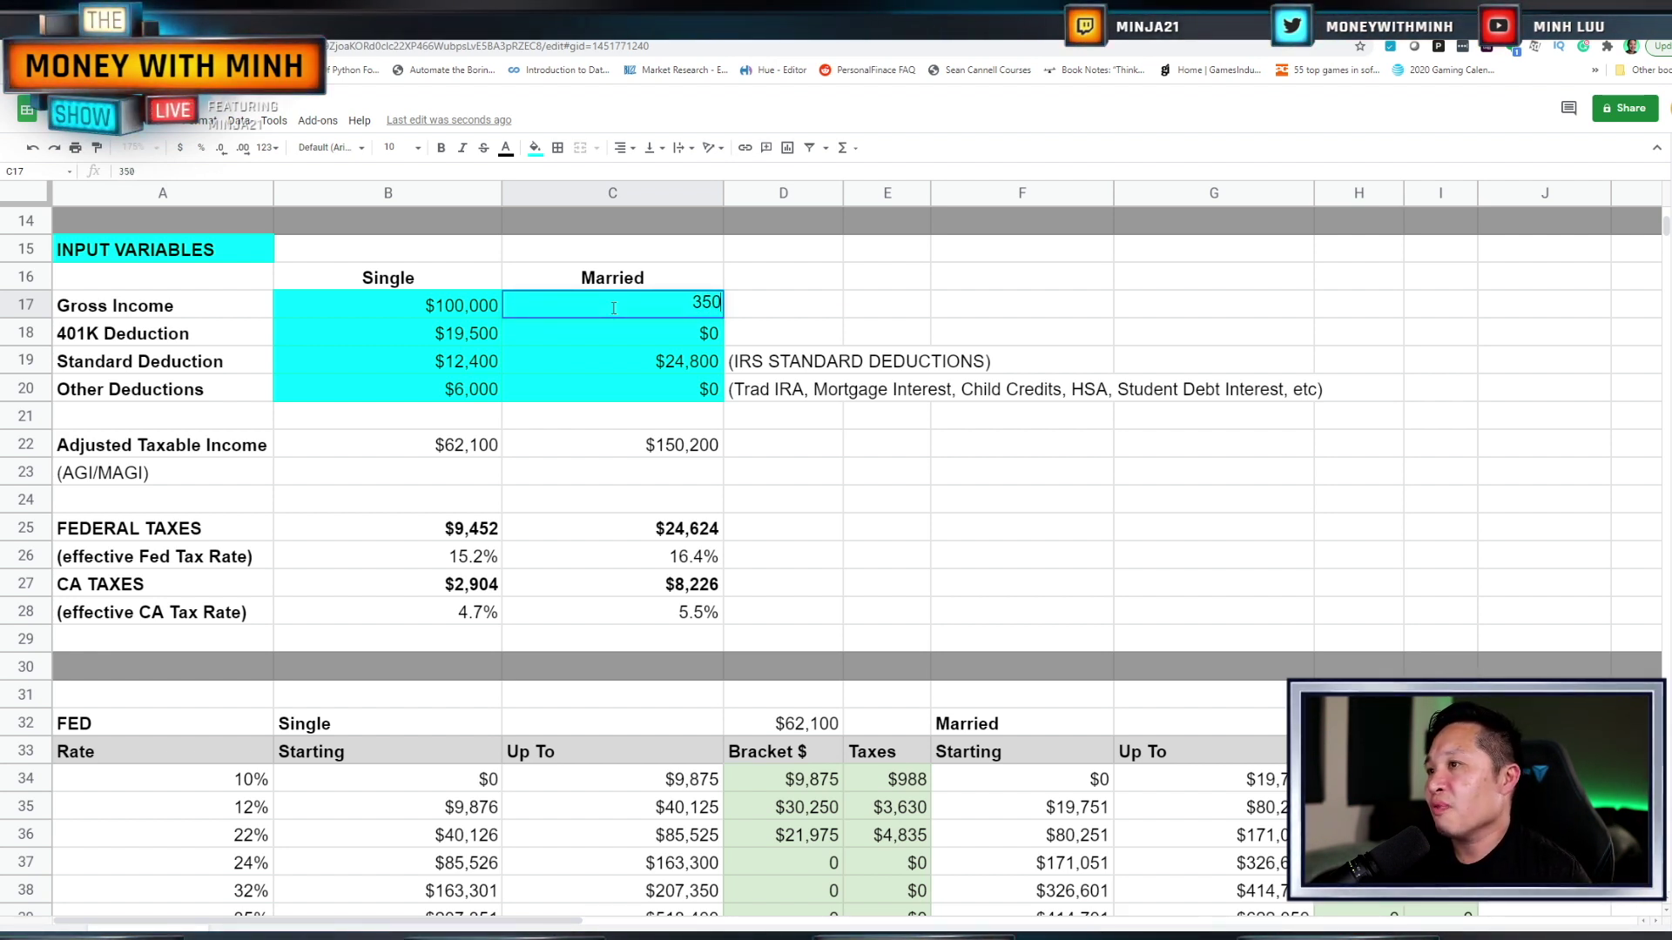
{"action": "type", "text": "000"}
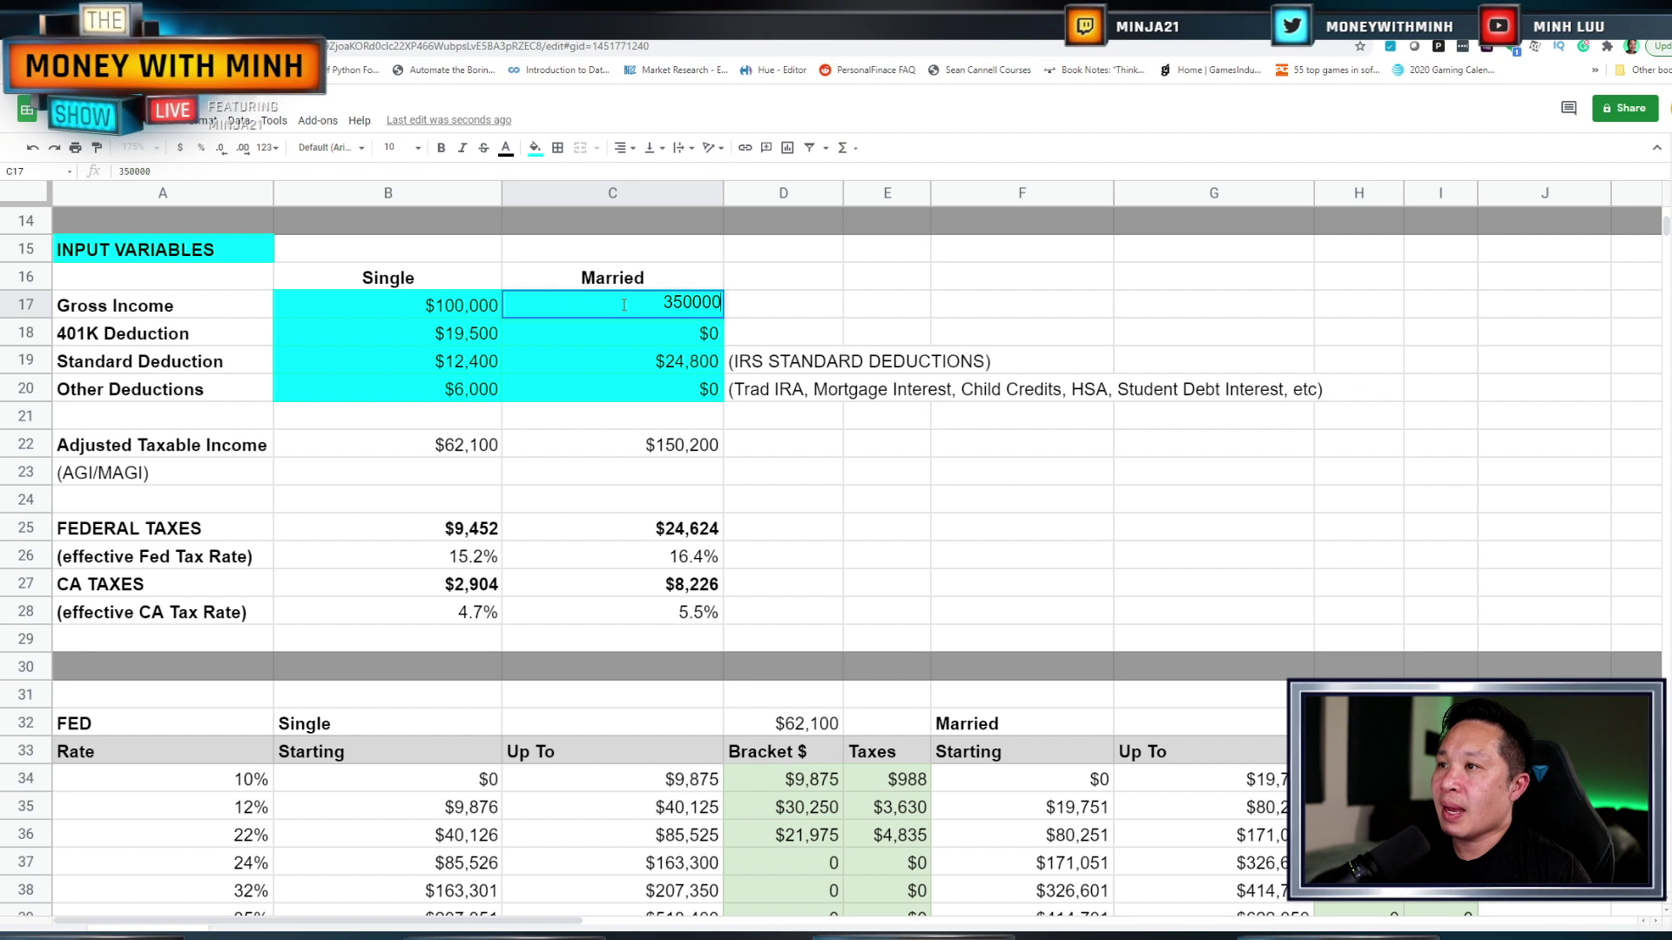
{"action": "left_click", "coordinate": [808, 306]}
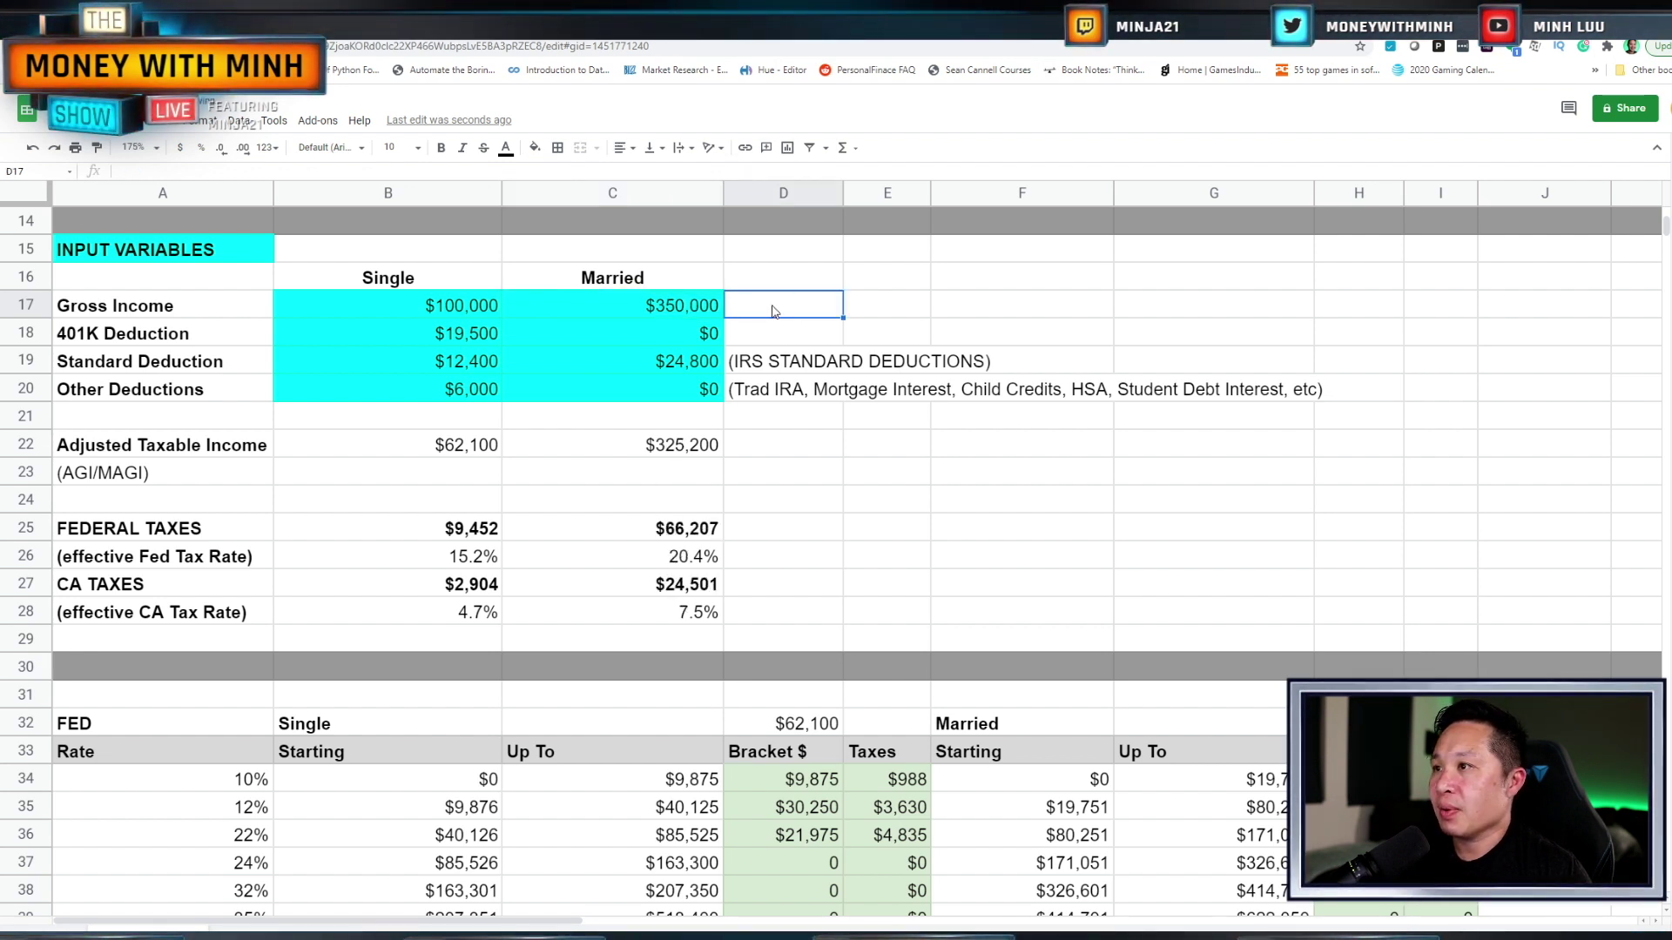
Step: Set the married couple's 401K Deduction in the input variables to $39,000
{"action": "left_click", "coordinate": [661, 336]}
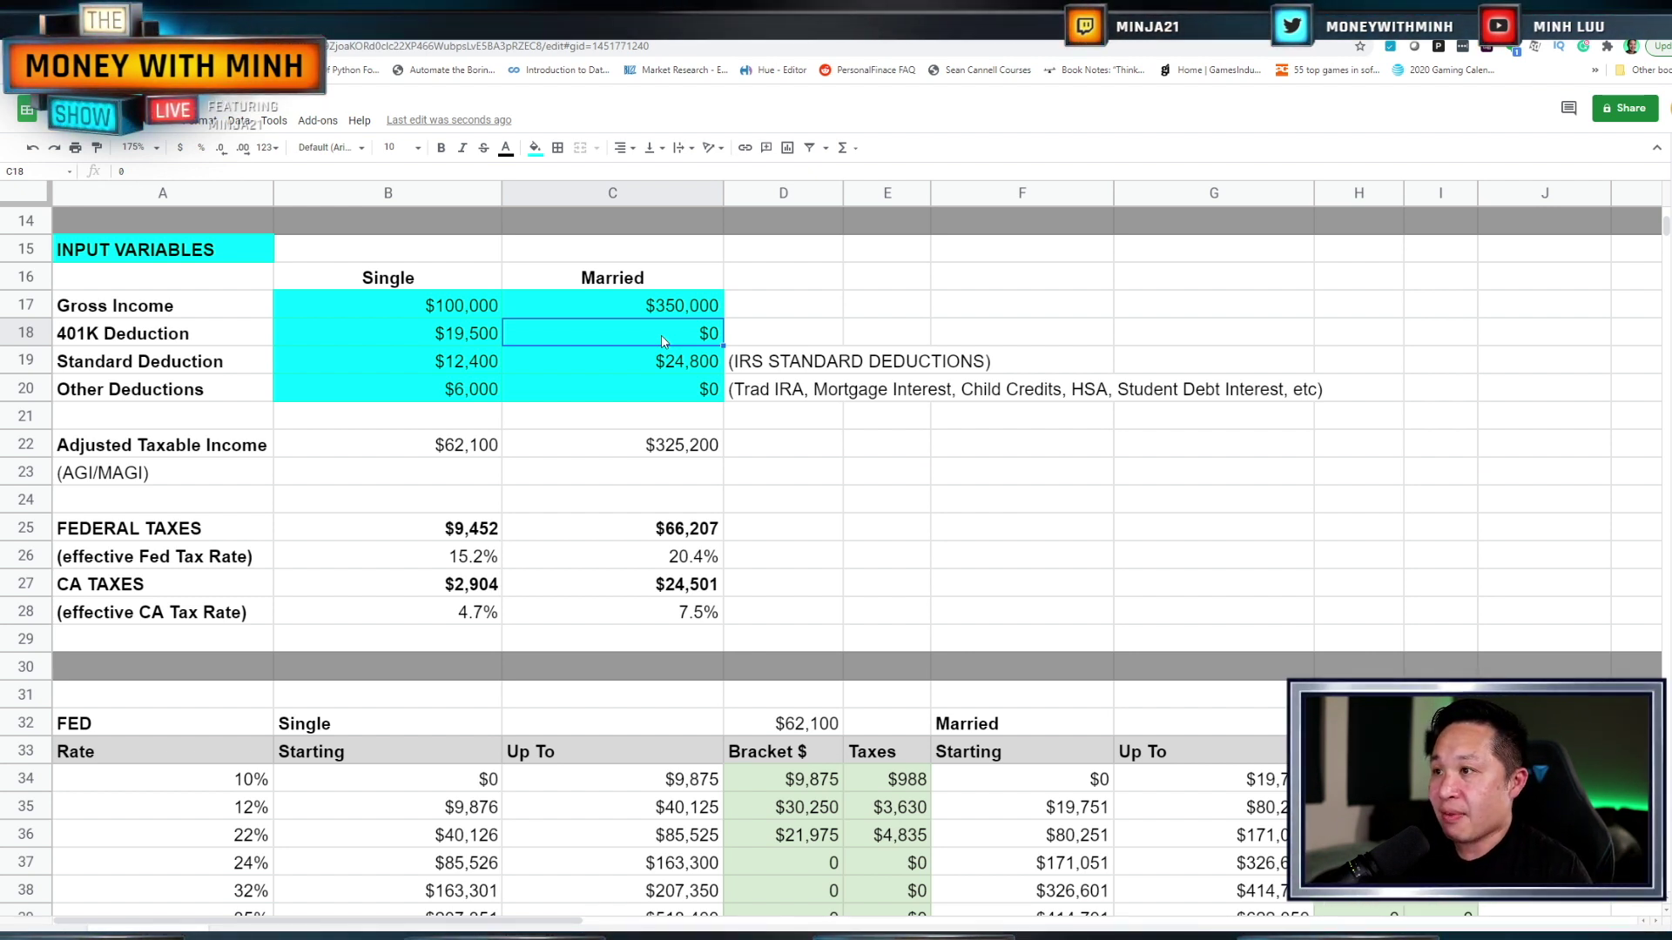
{"action": "type", "text": "3900"}
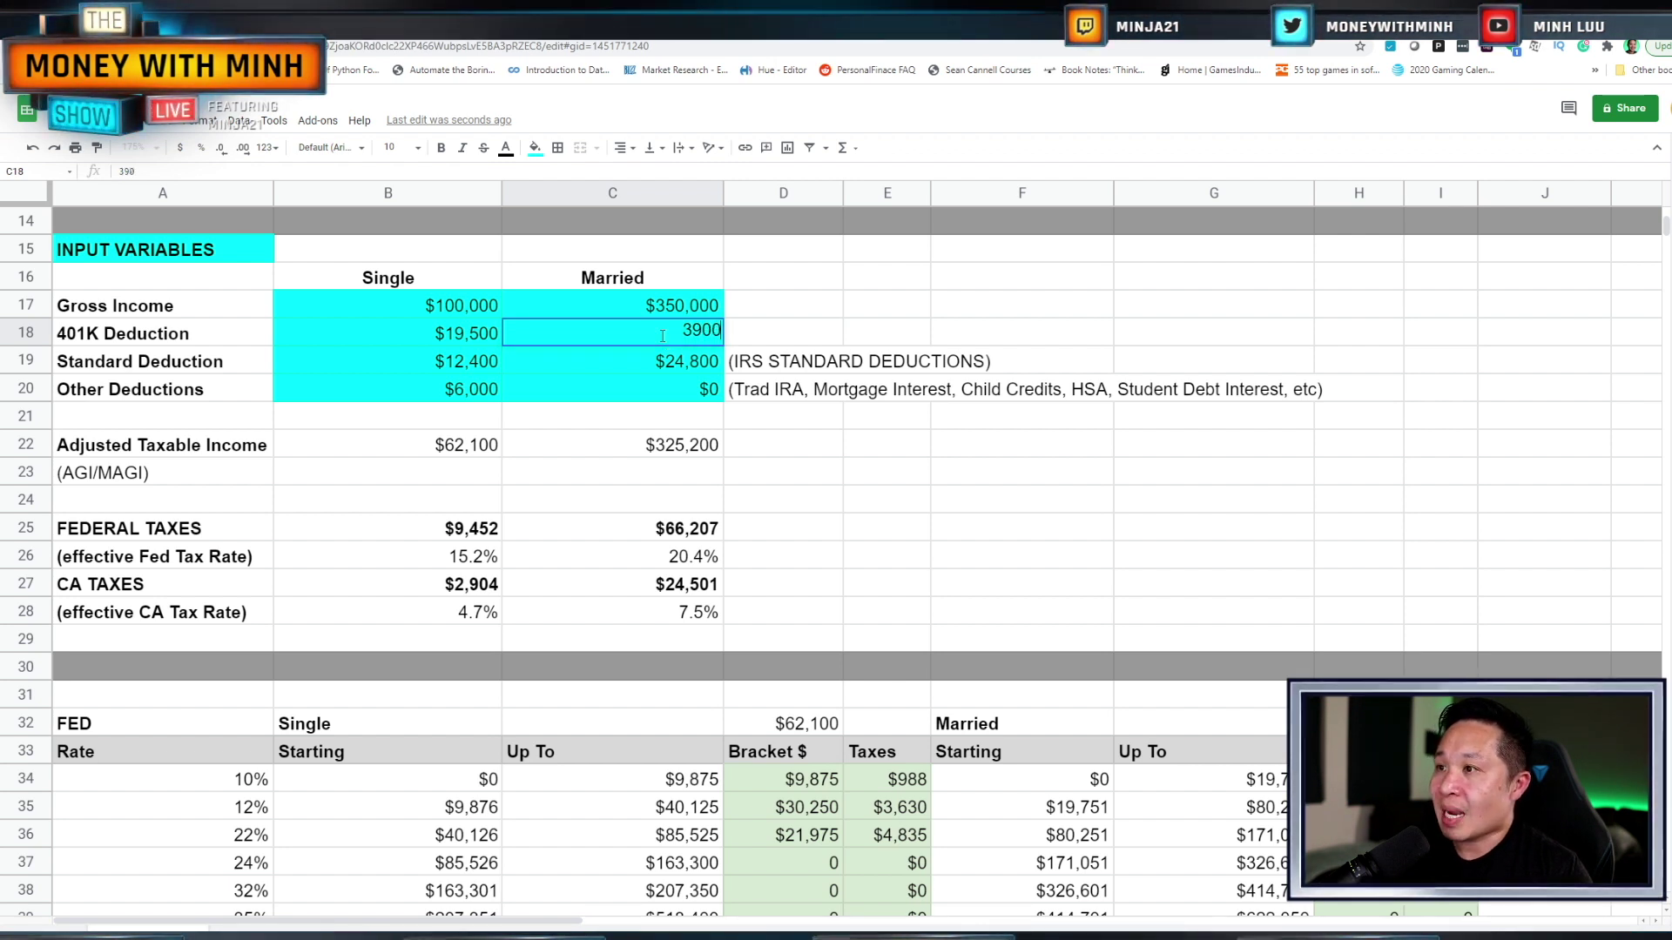
{"action": "type", "text": "0"}
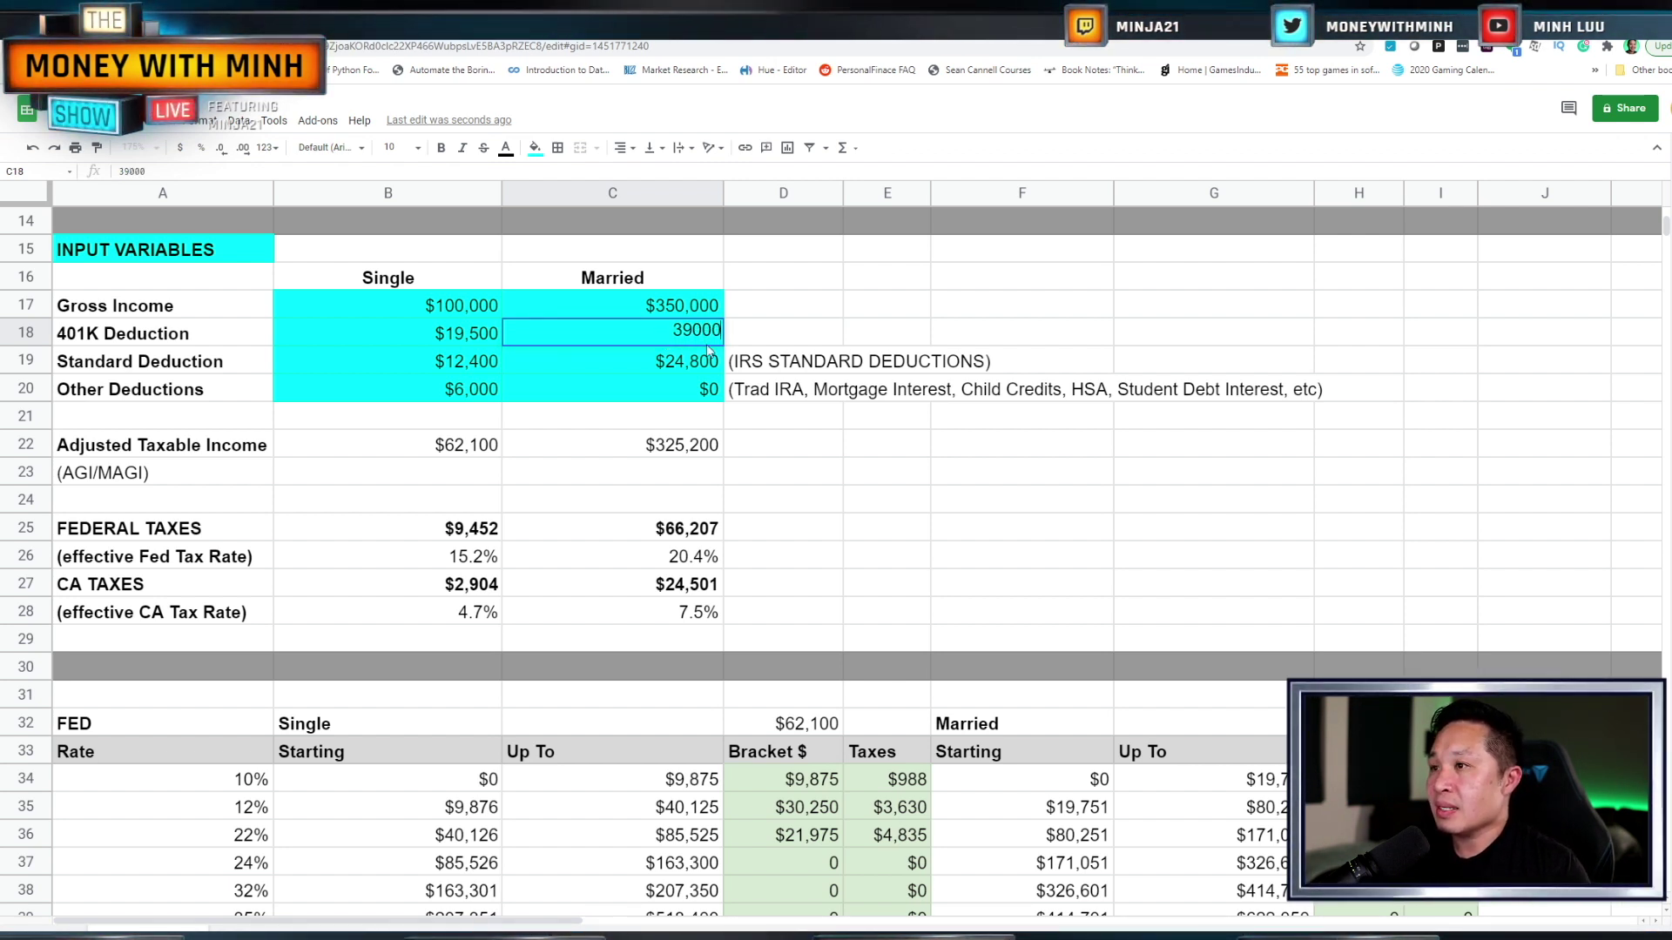
{"action": "left_click", "coordinate": [769, 344]}
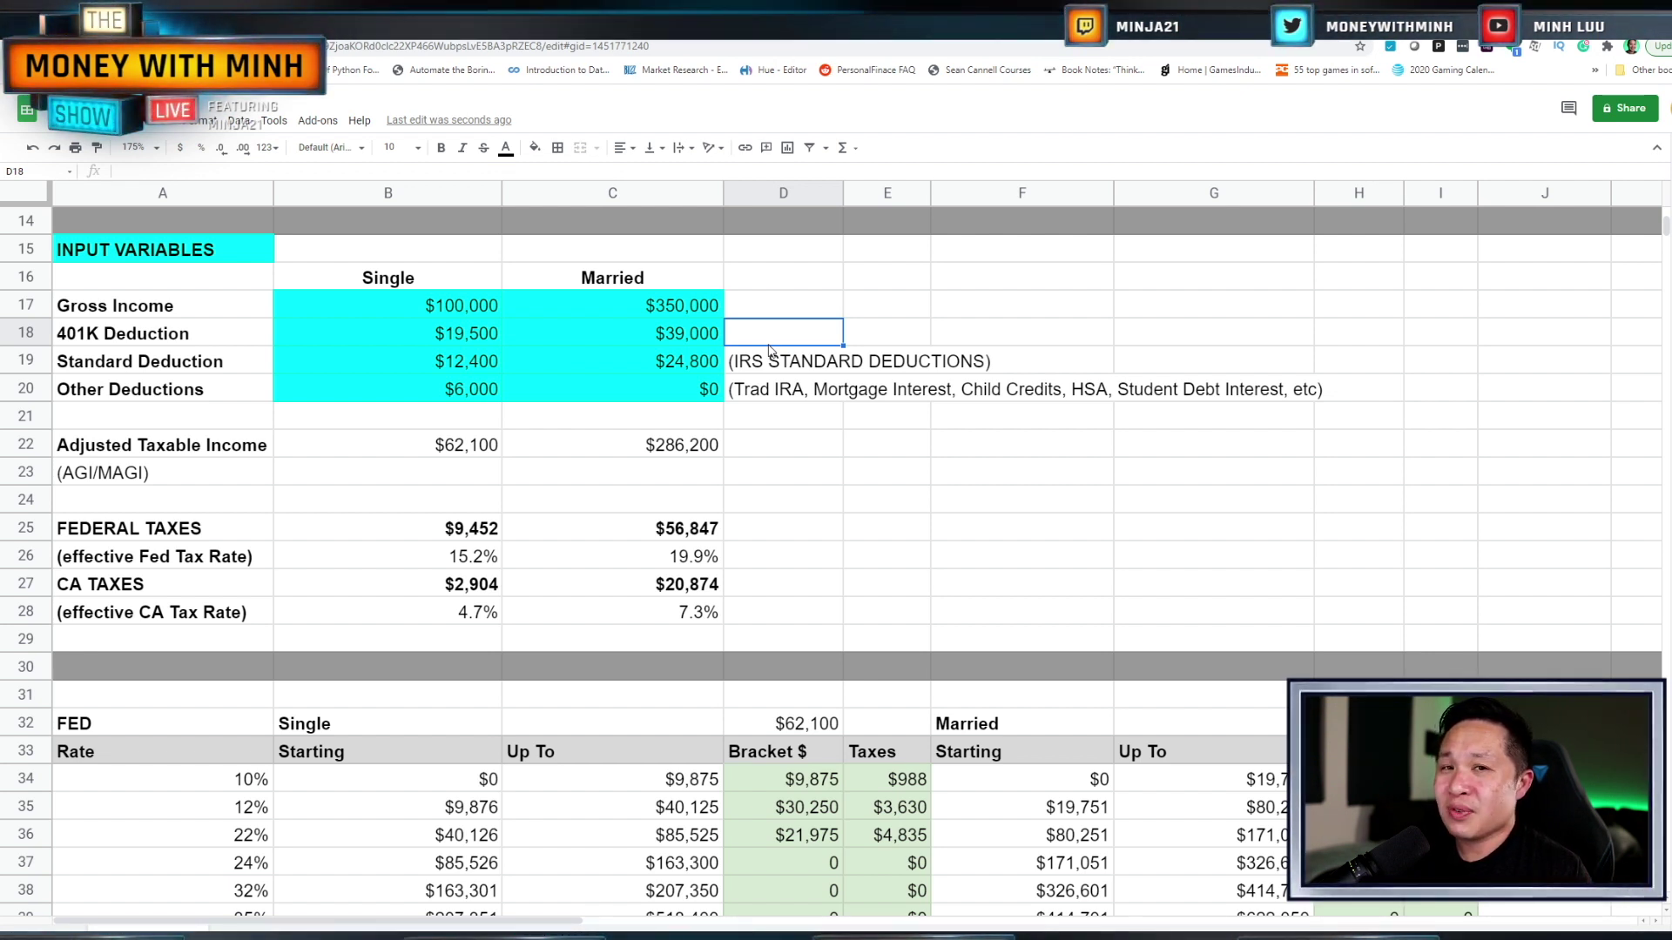
Step: Set the married couple's Other Deductions in the input variables to $12,000
{"action": "left_click", "coordinate": [644, 359]}
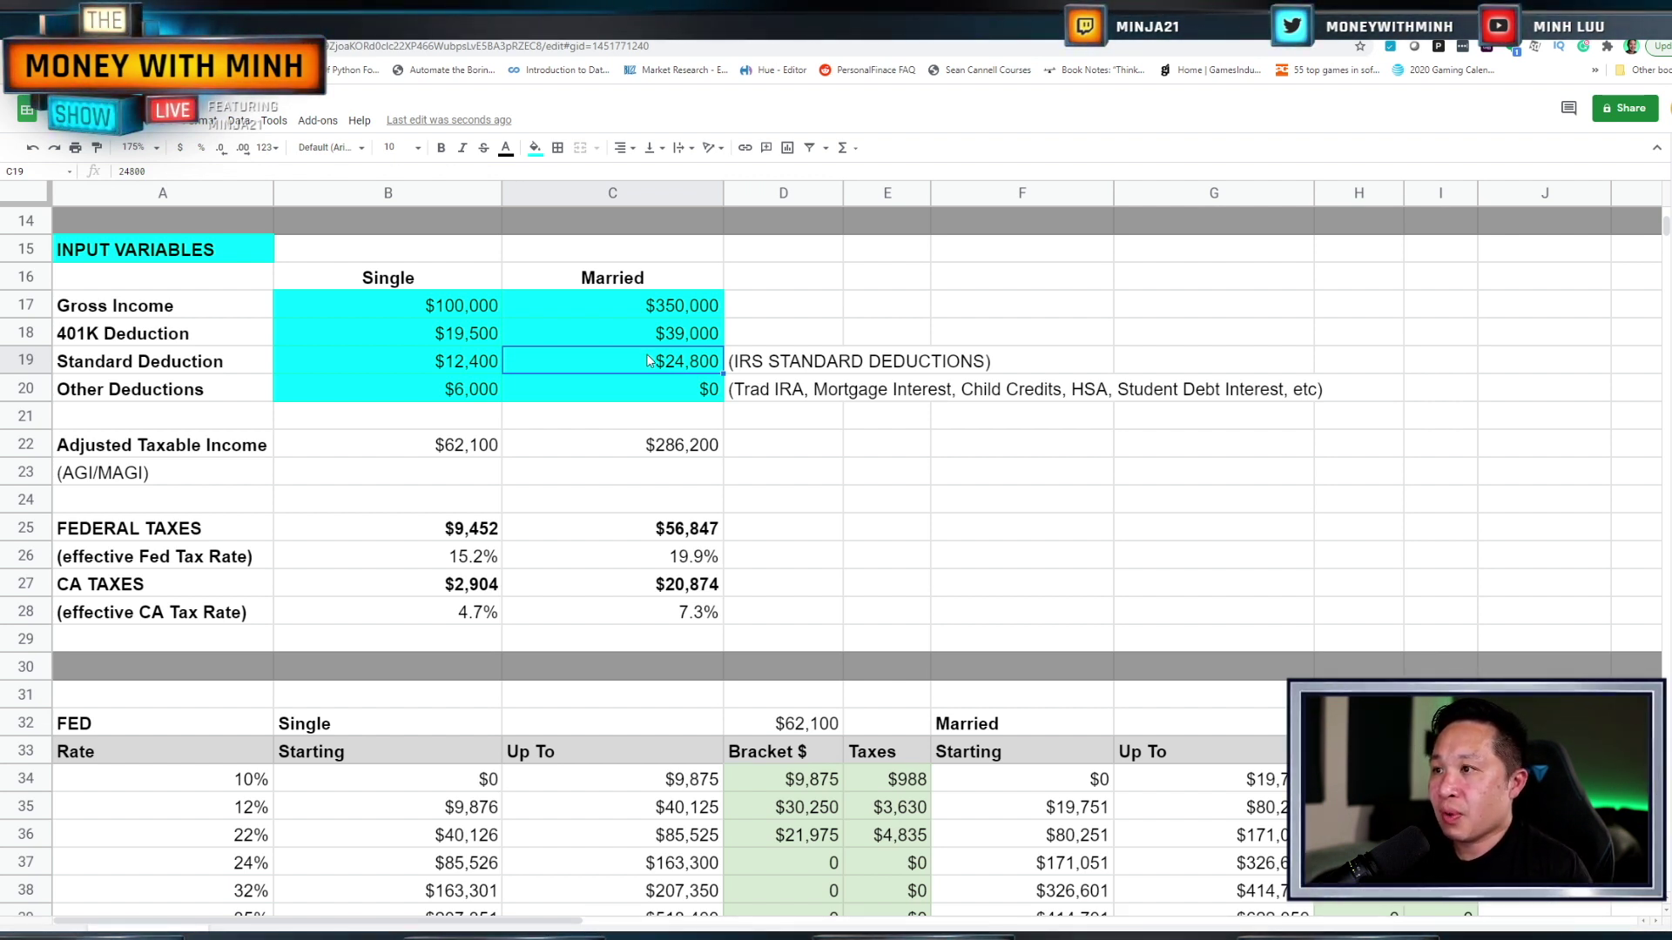
{"action": "left_click", "coordinate": [659, 391]}
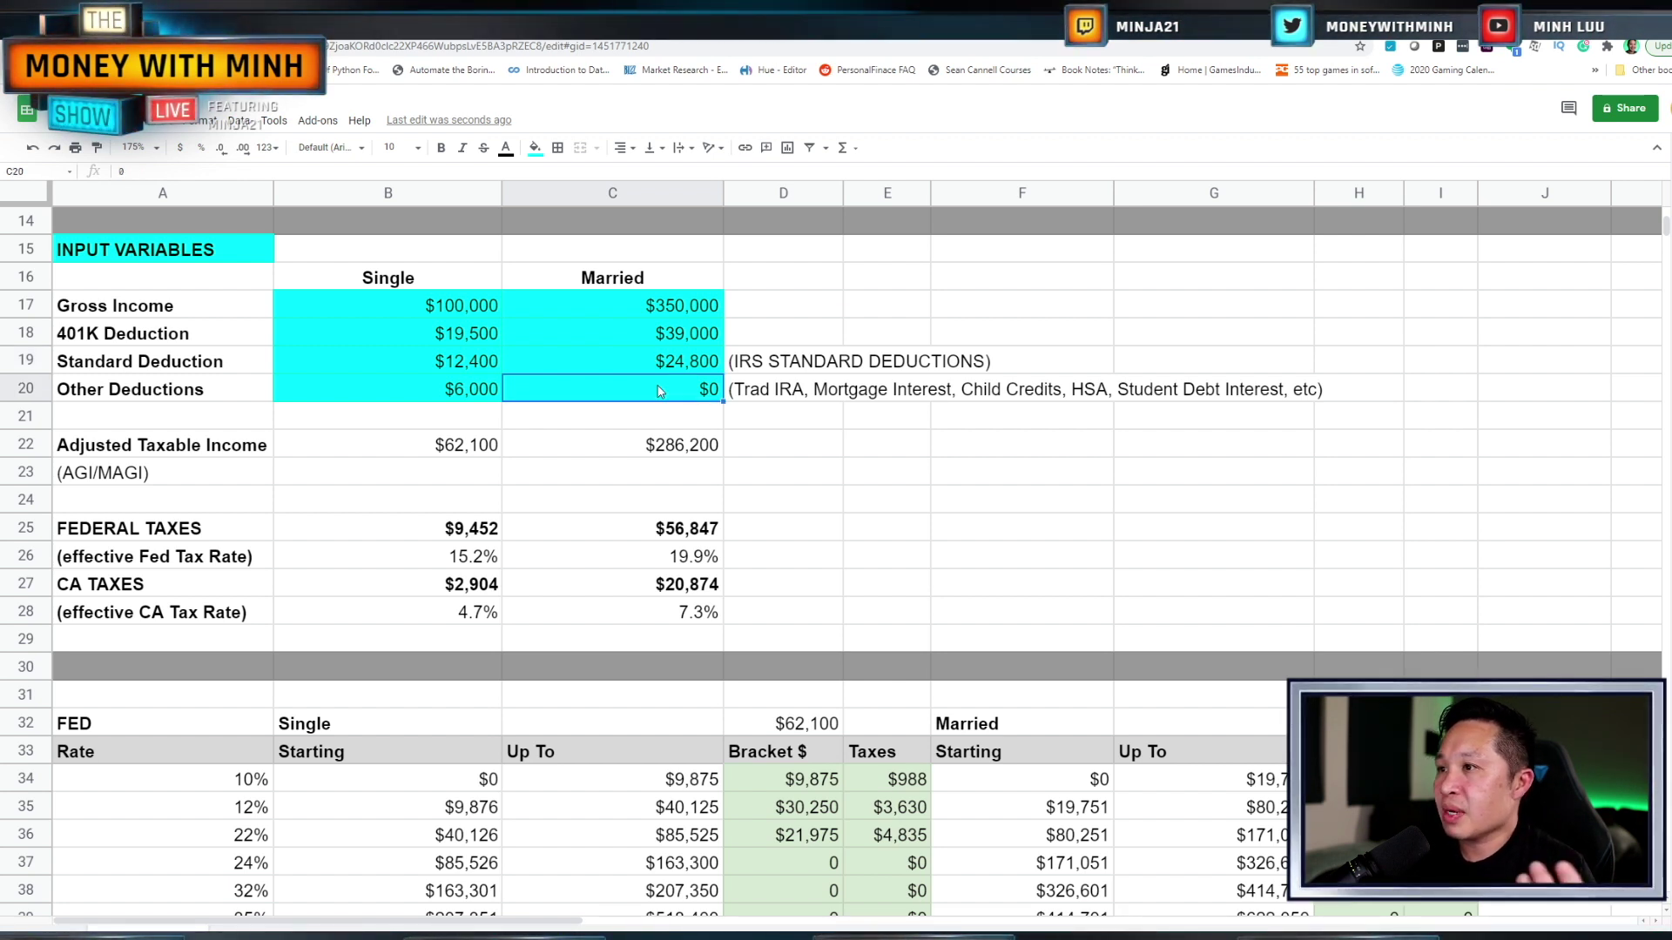
{"action": "type", "text": "12"}
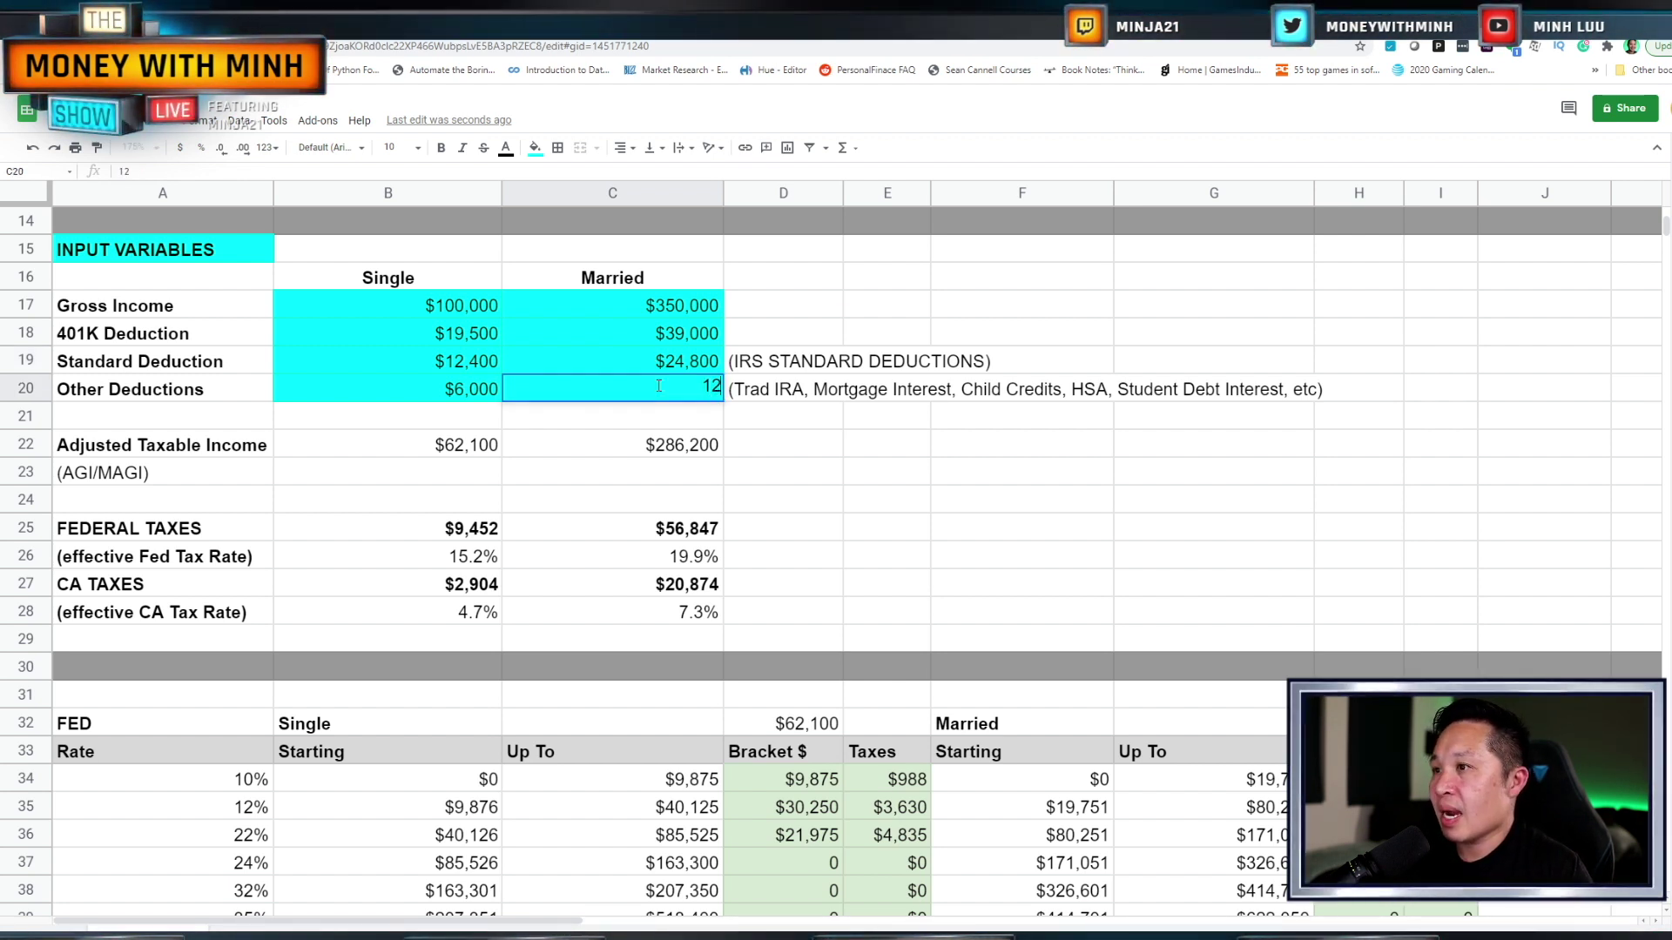
{"action": "type", "text": "000"}
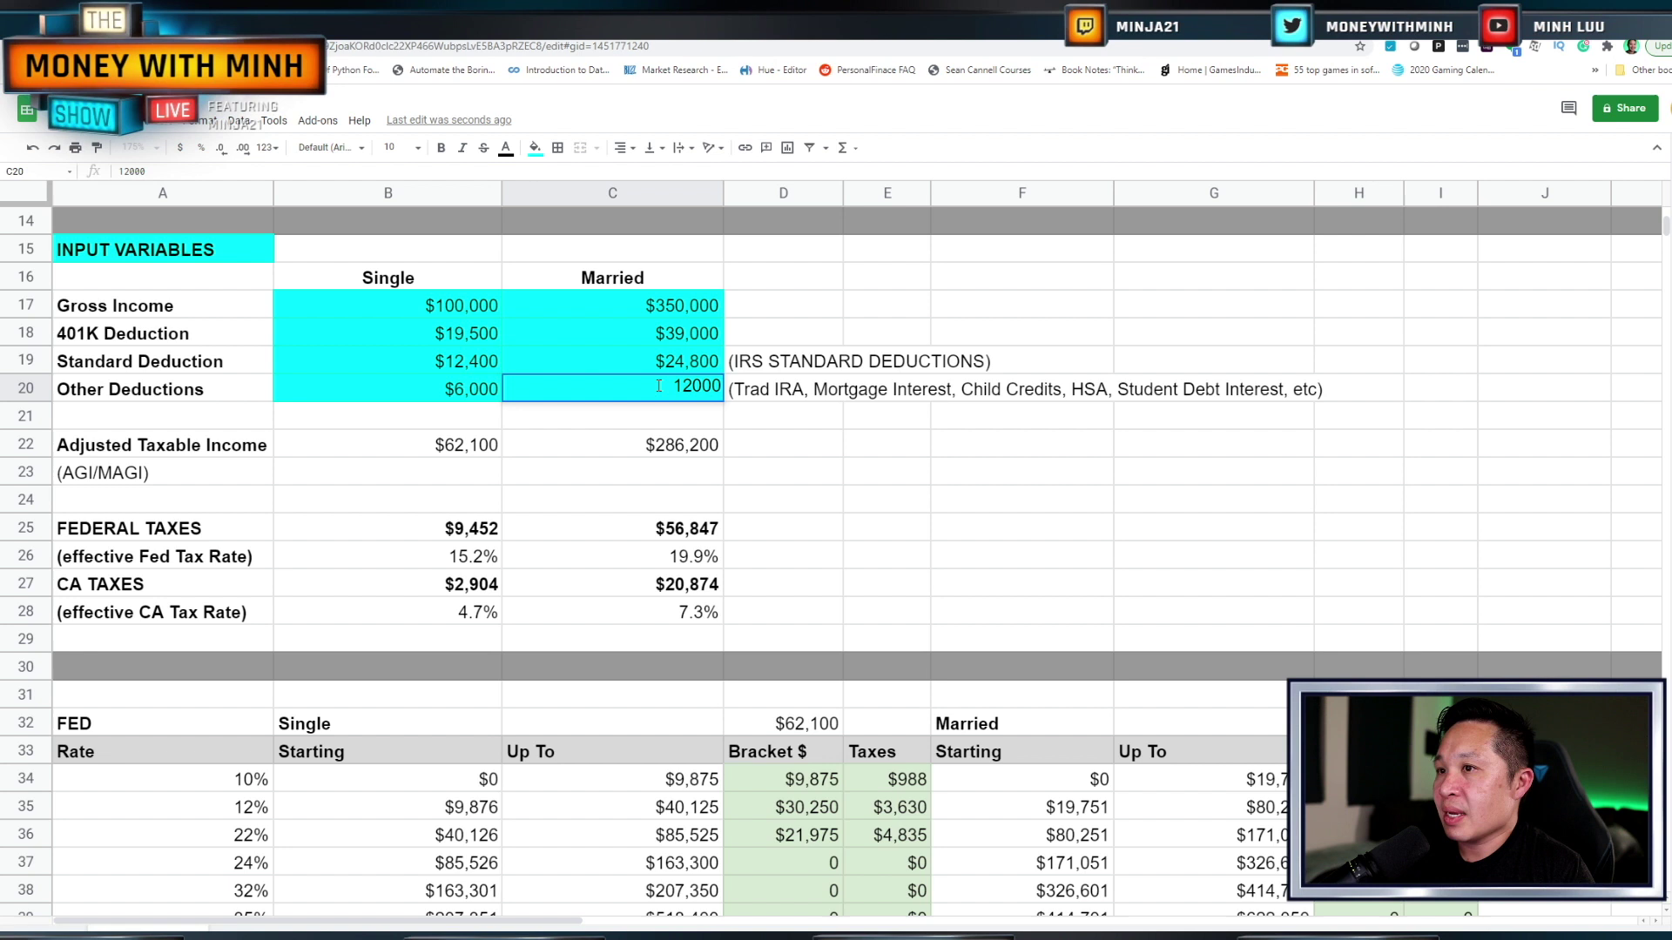
{"action": "key", "text": "Return"}
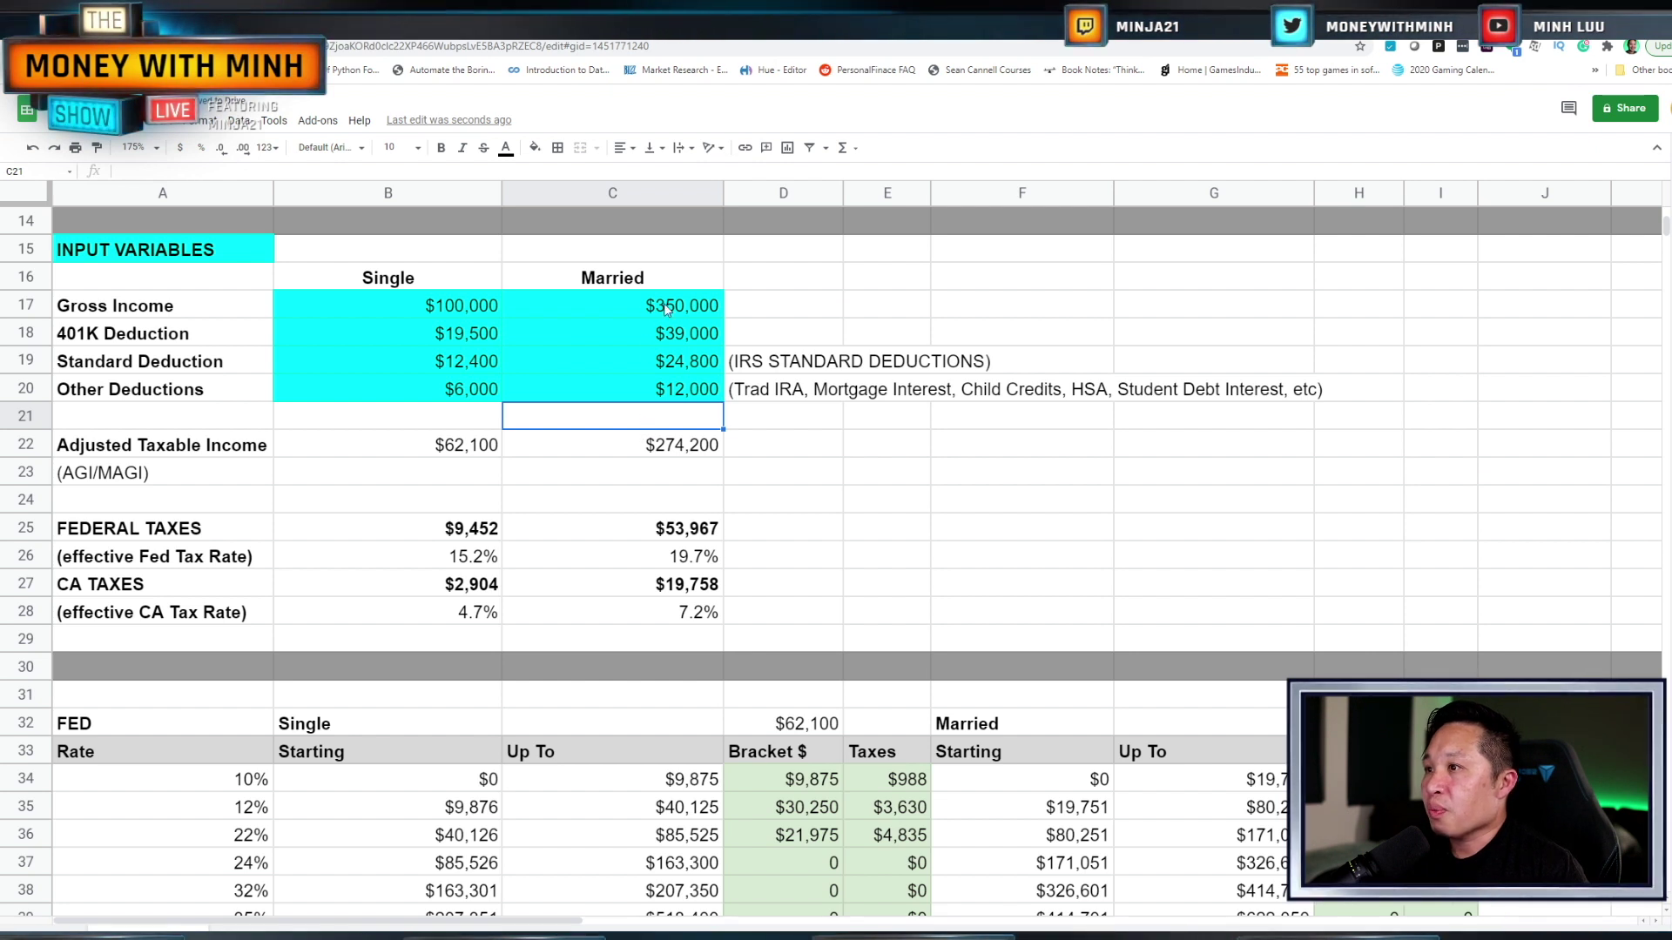
Step: Review the married couple's gross income, adjusted taxable income, federal taxes and effective federal tax rate
{"action": "key", "text": "Up"}
{"action": "key", "text": "Up"}
{"action": "key", "text": "Up"}
{"action": "key", "text": "Up"}
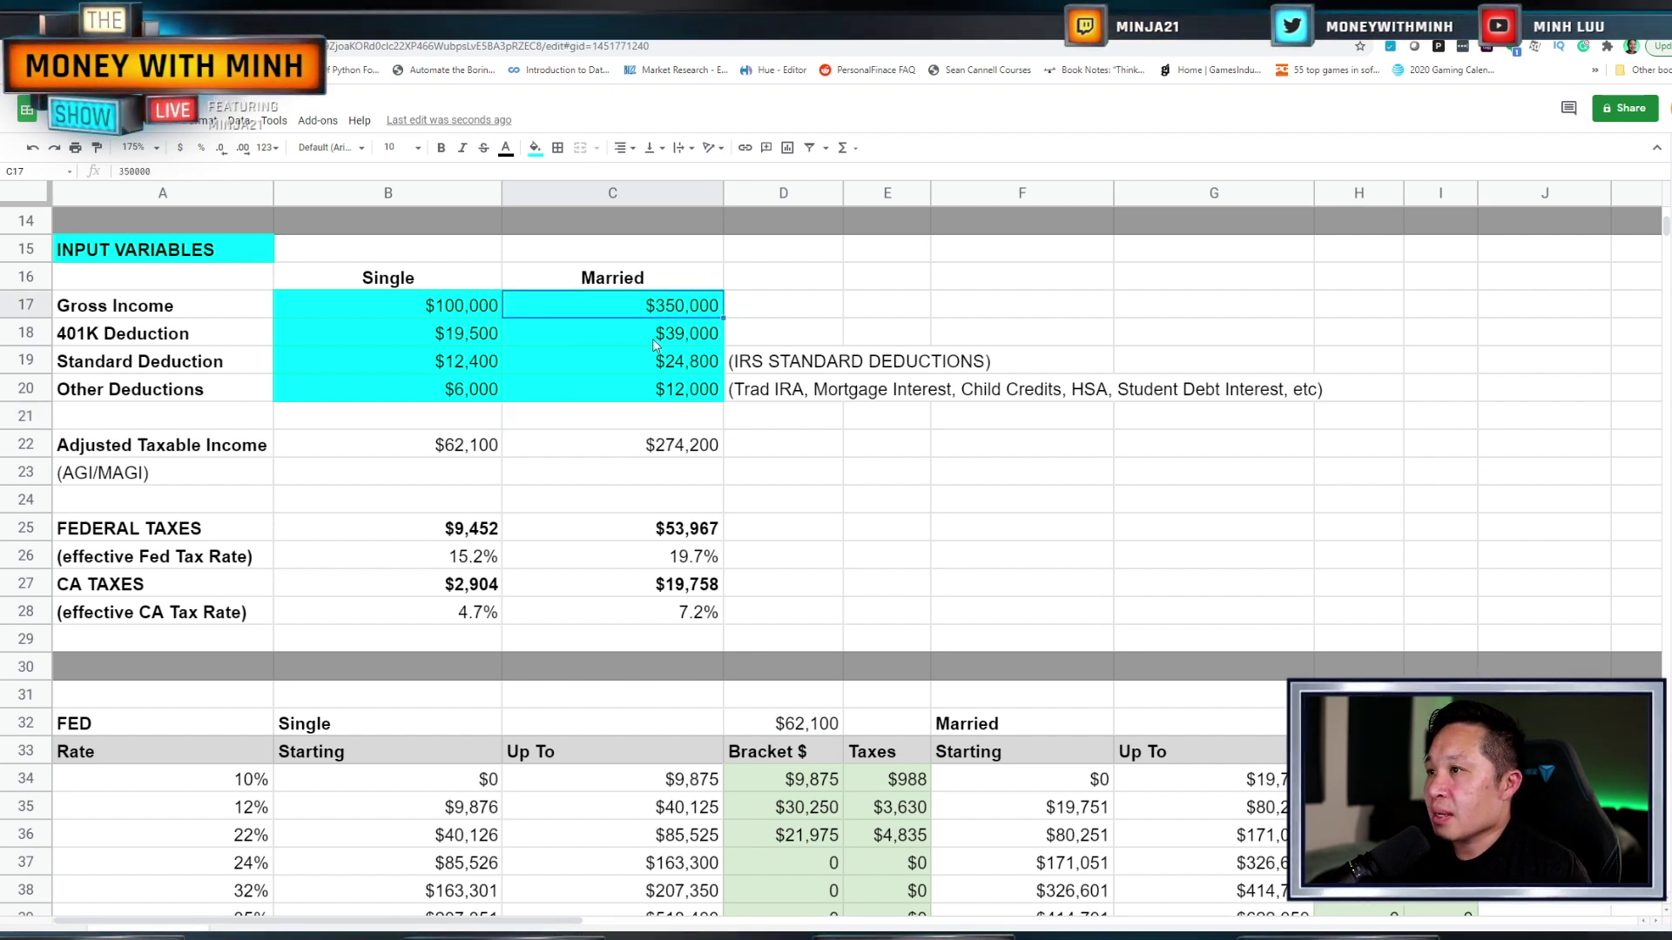
{"action": "left_click", "coordinate": [615, 455]}
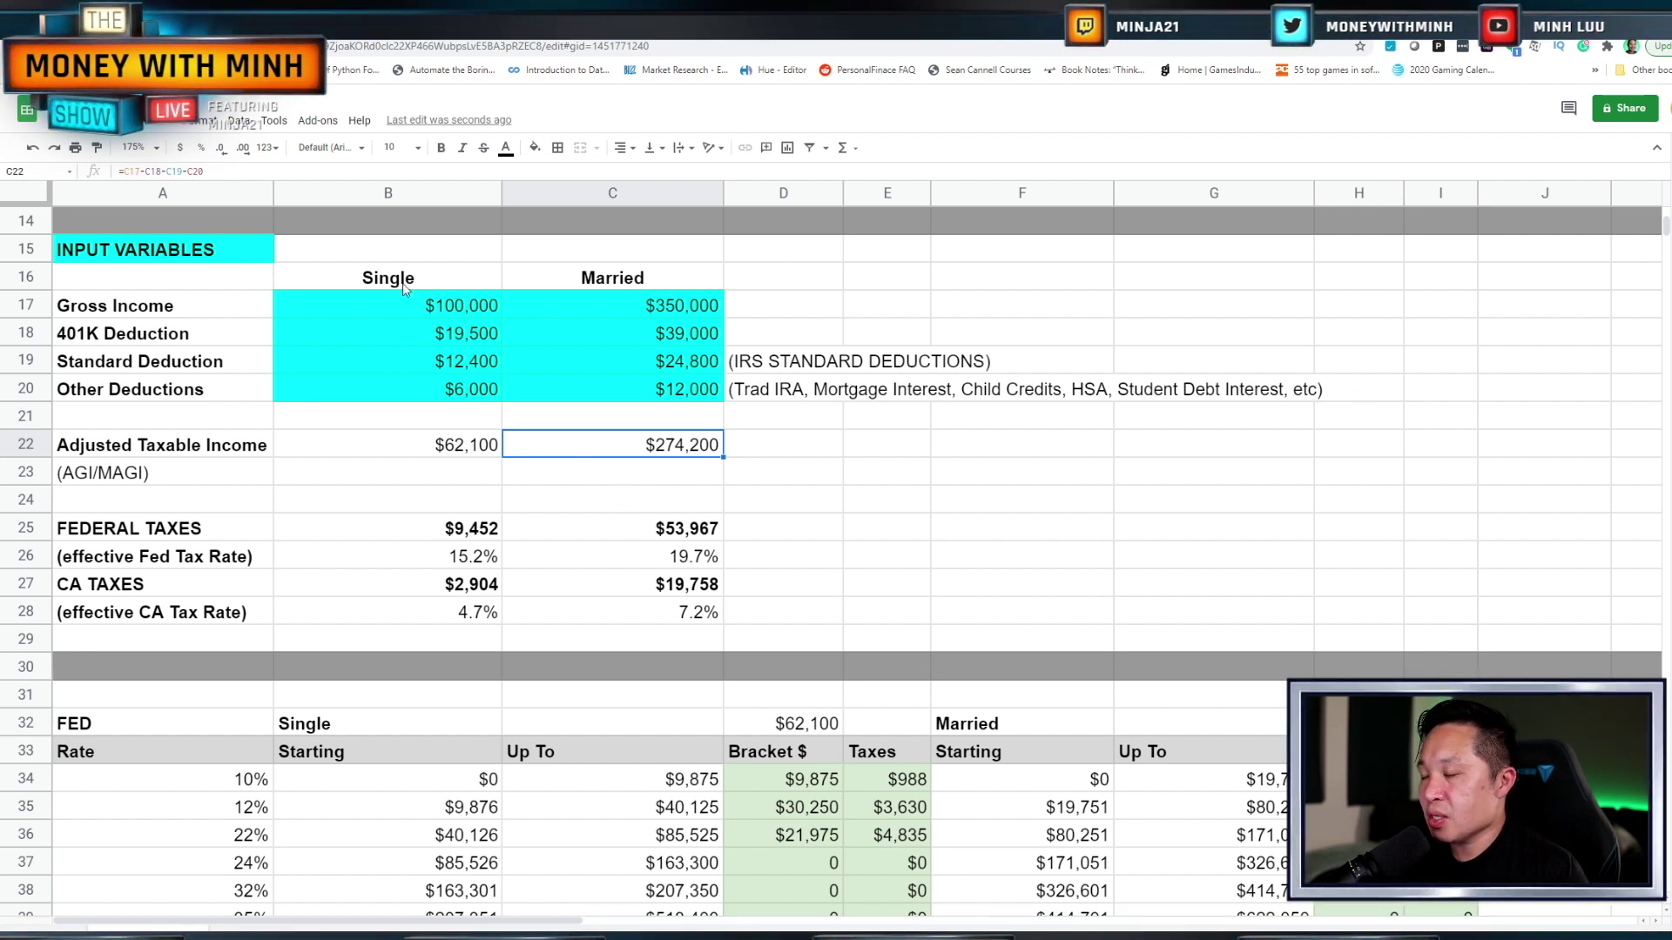
{"action": "left_click", "coordinate": [599, 533]}
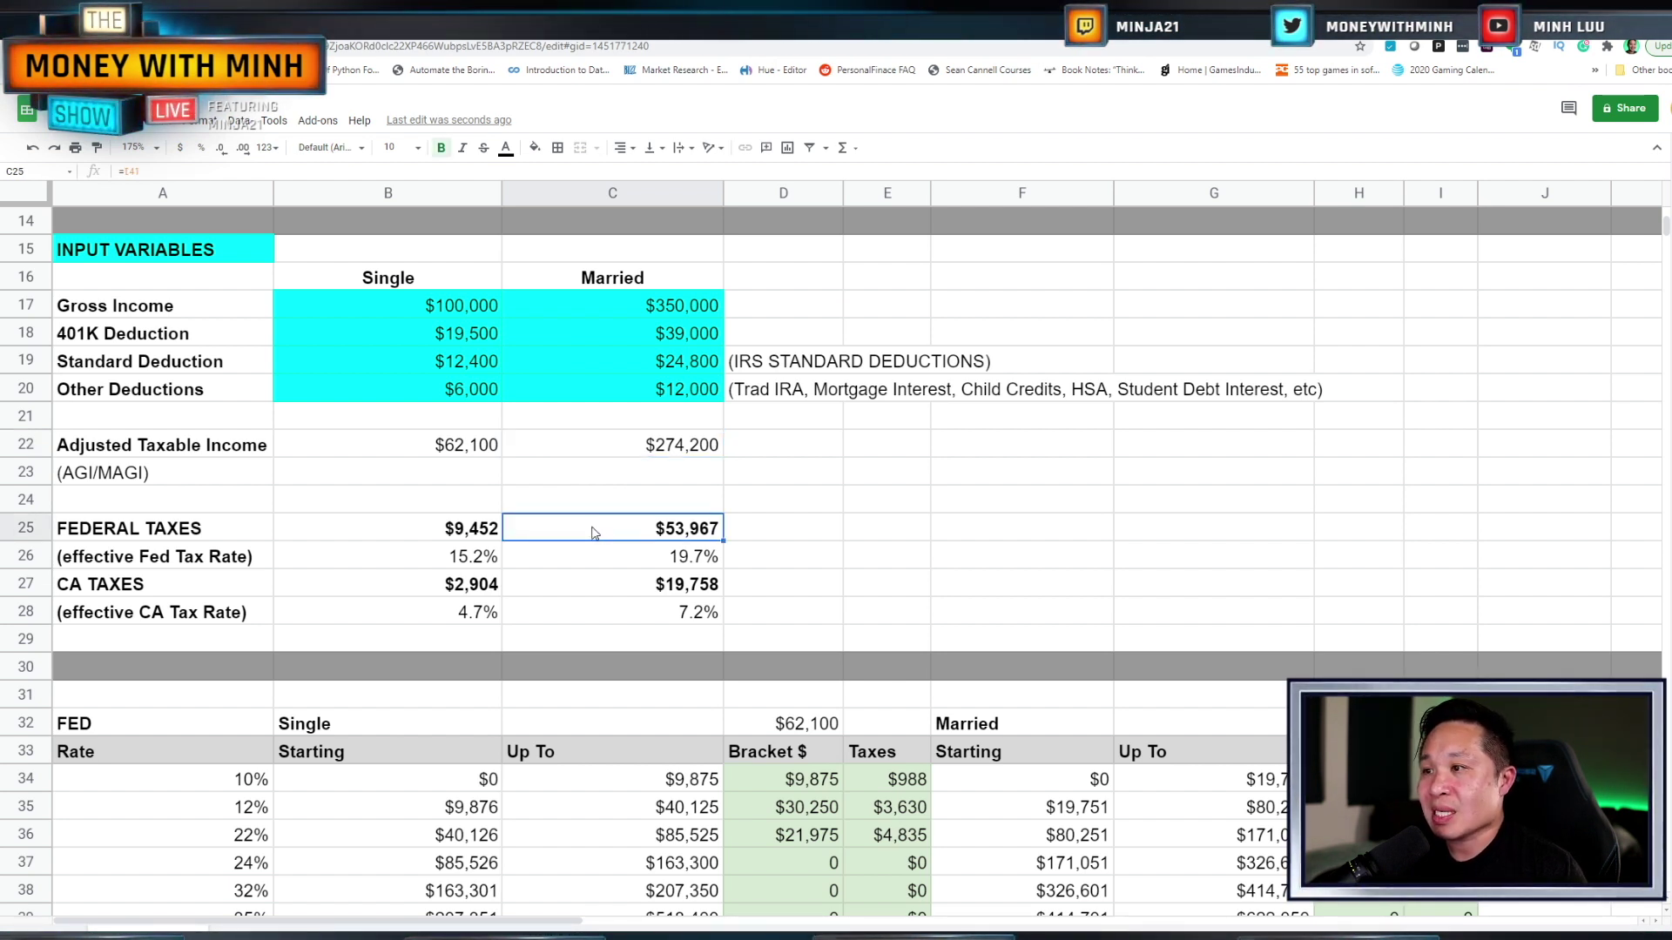
{"action": "left_click", "coordinate": [637, 562]}
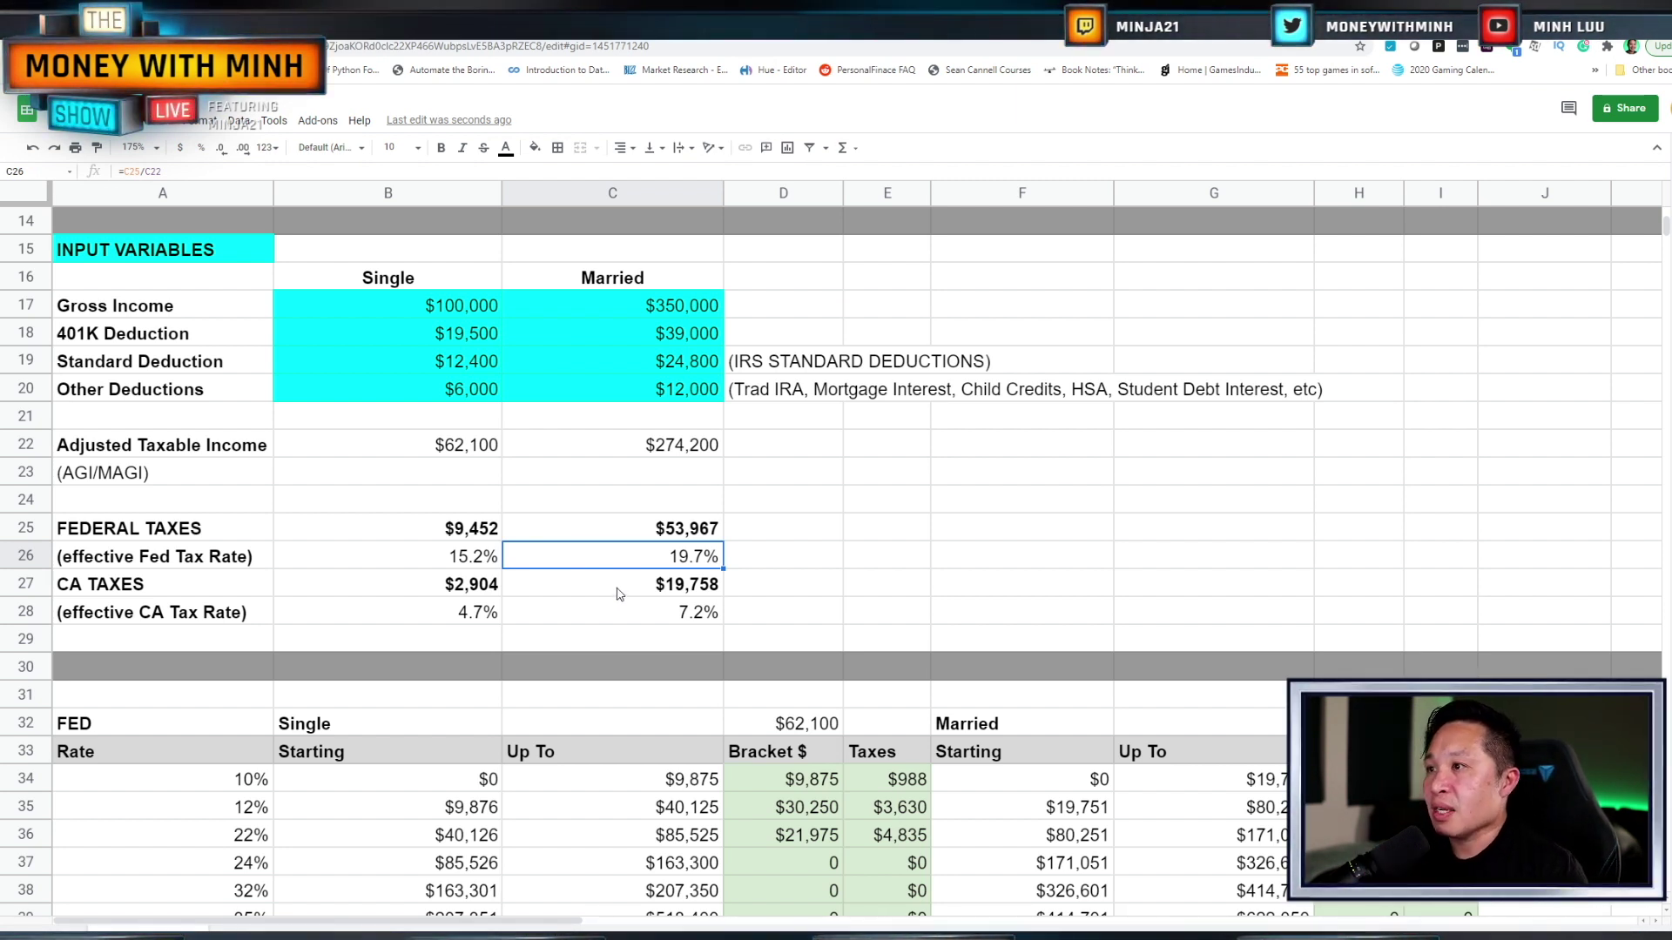
Step: Try a 401K Deduction of $10,000 for the married couple, and undo the change
{"action": "left_click", "coordinate": [673, 337]}
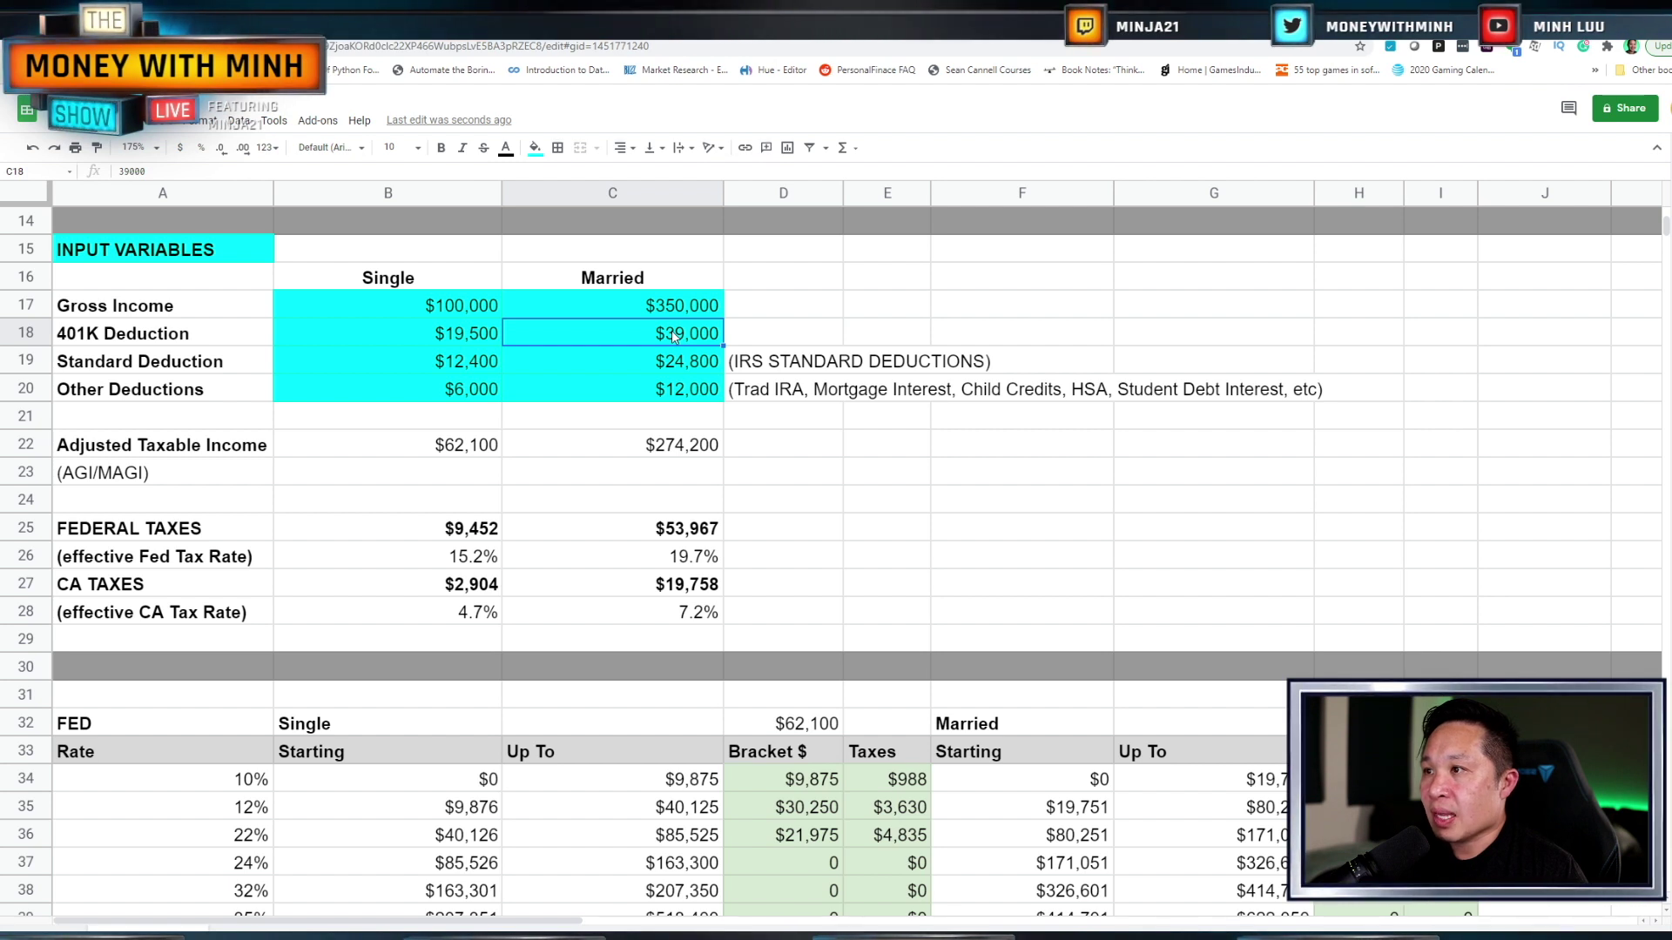
{"action": "type", "text": "1"}
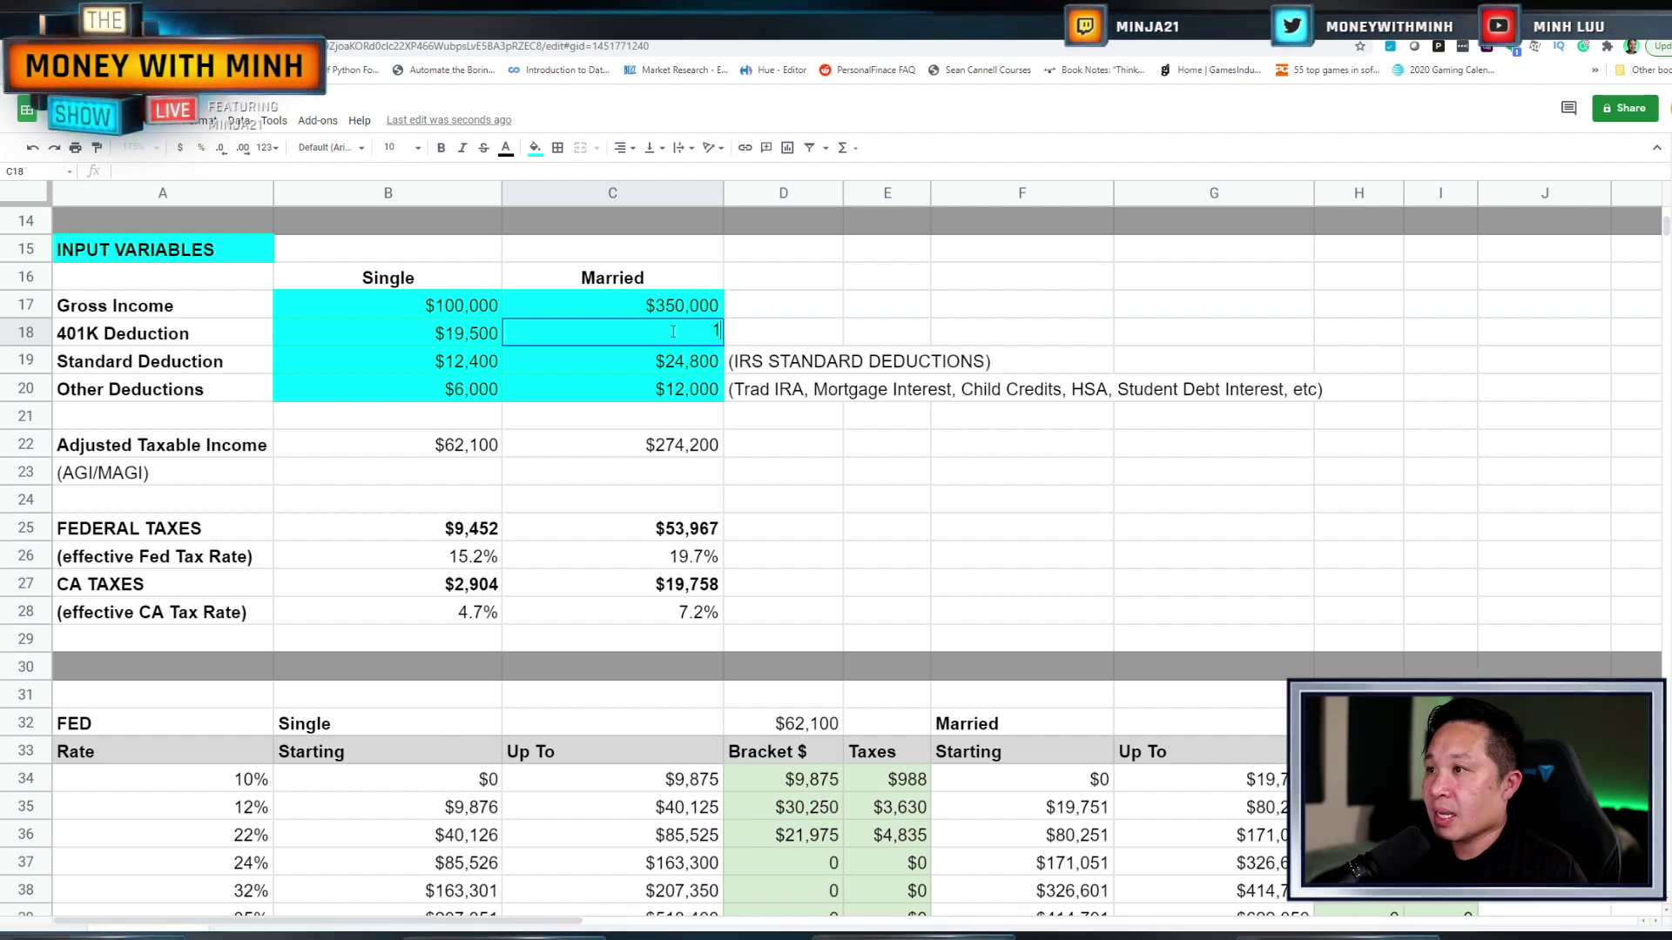
{"action": "type", "text": "0000"}
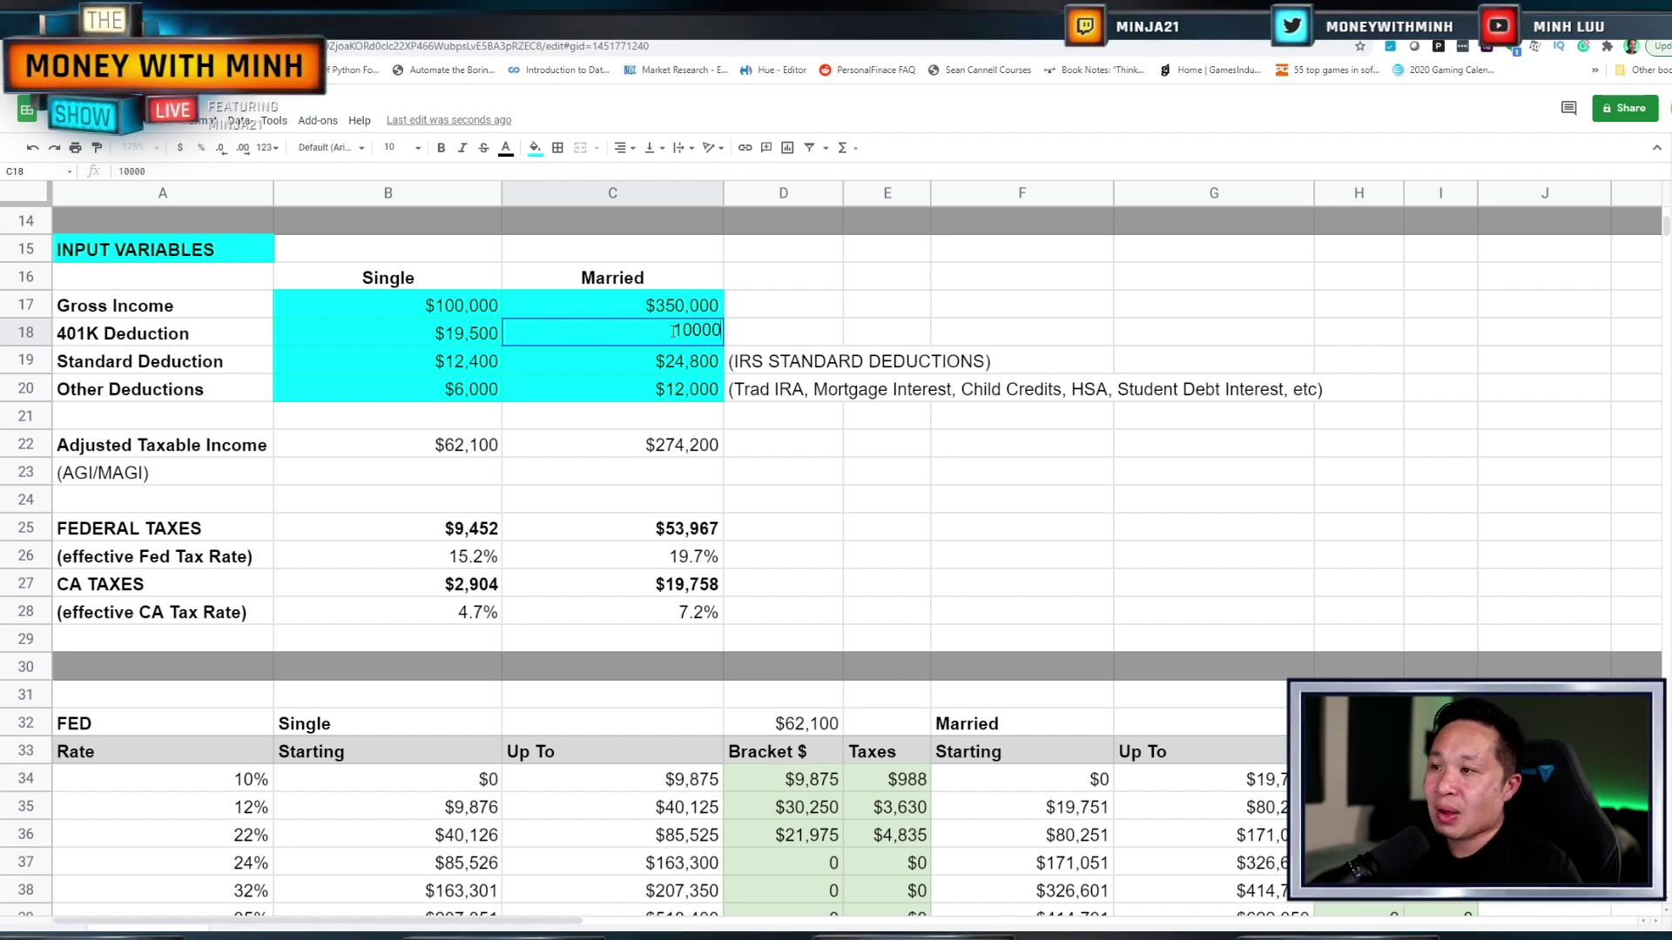
{"action": "key", "text": "Return"}
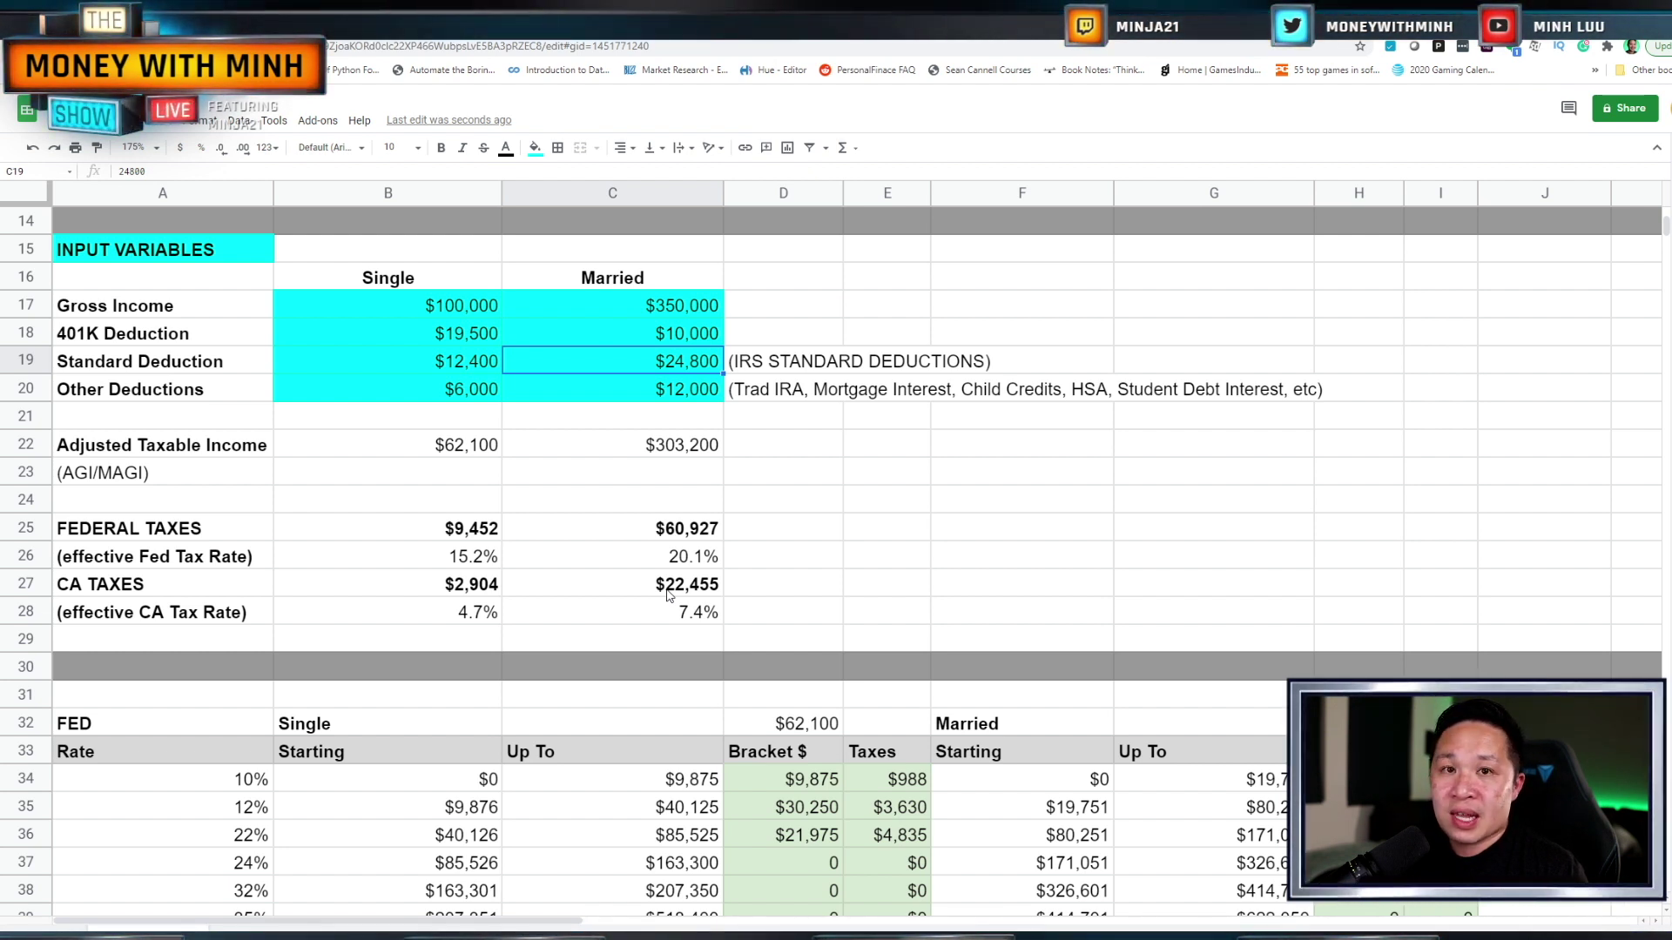
{"action": "key", "text": "ctrl+z"}
Step: Check the married couple's federal and California tax amounts in the summary
{"action": "scroll", "coordinate": [668, 594], "scroll_direction": "down", "scroll_amount": 2}
{"action": "left_click", "coordinate": [685, 425]}
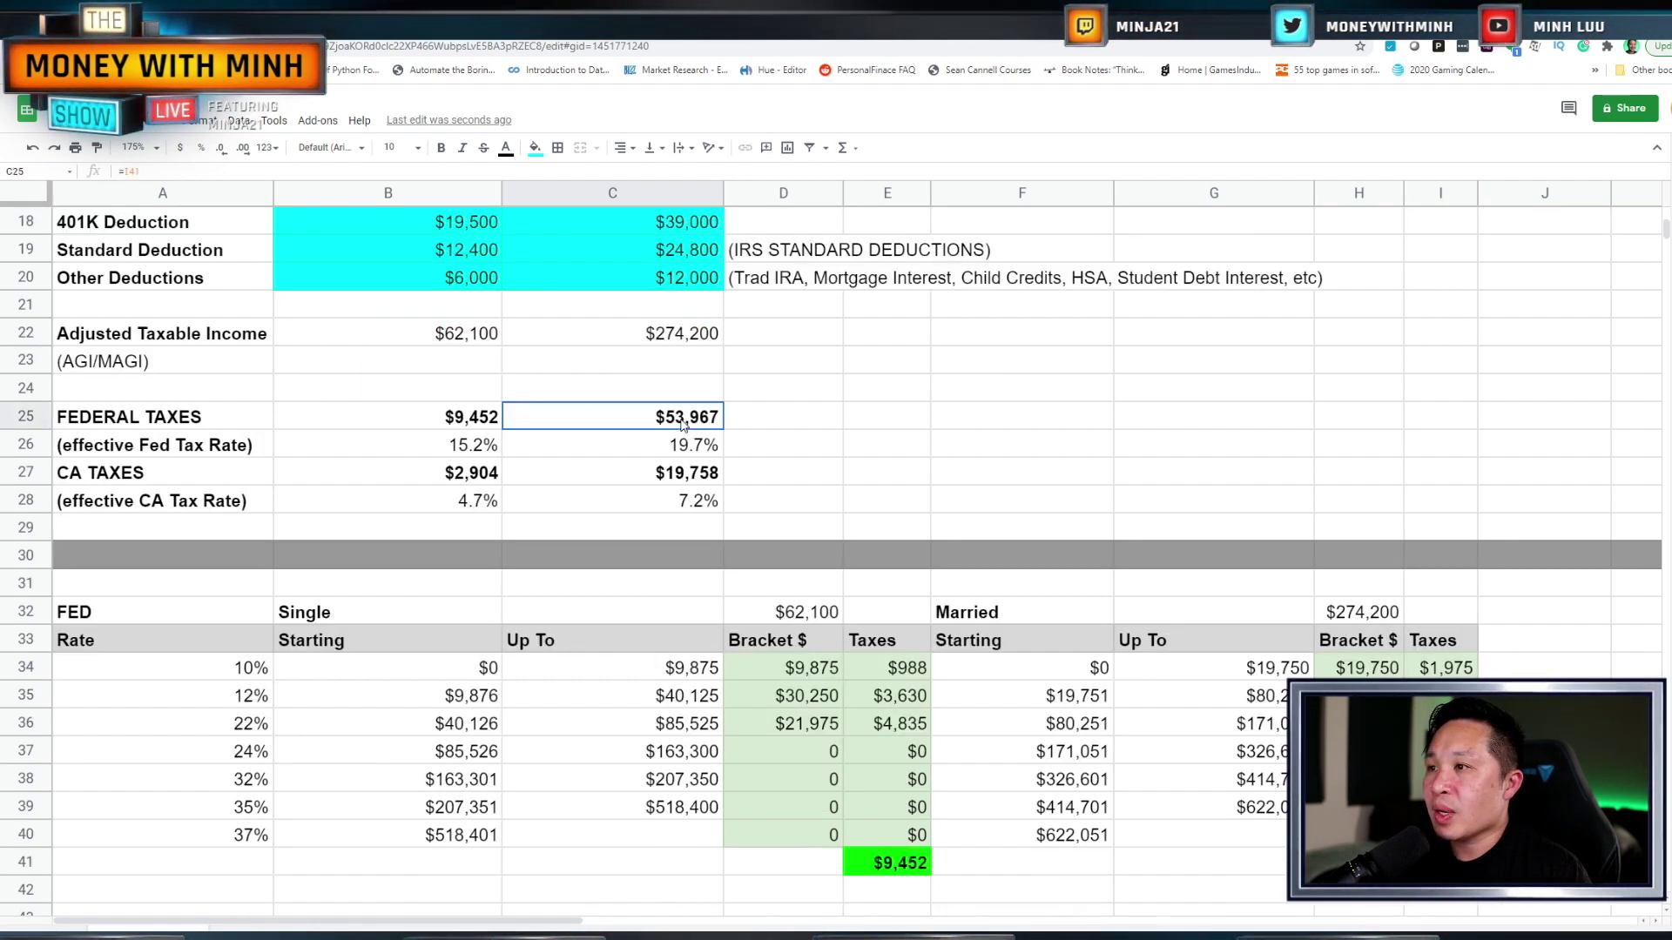
{"action": "left_click", "coordinate": [683, 478]}
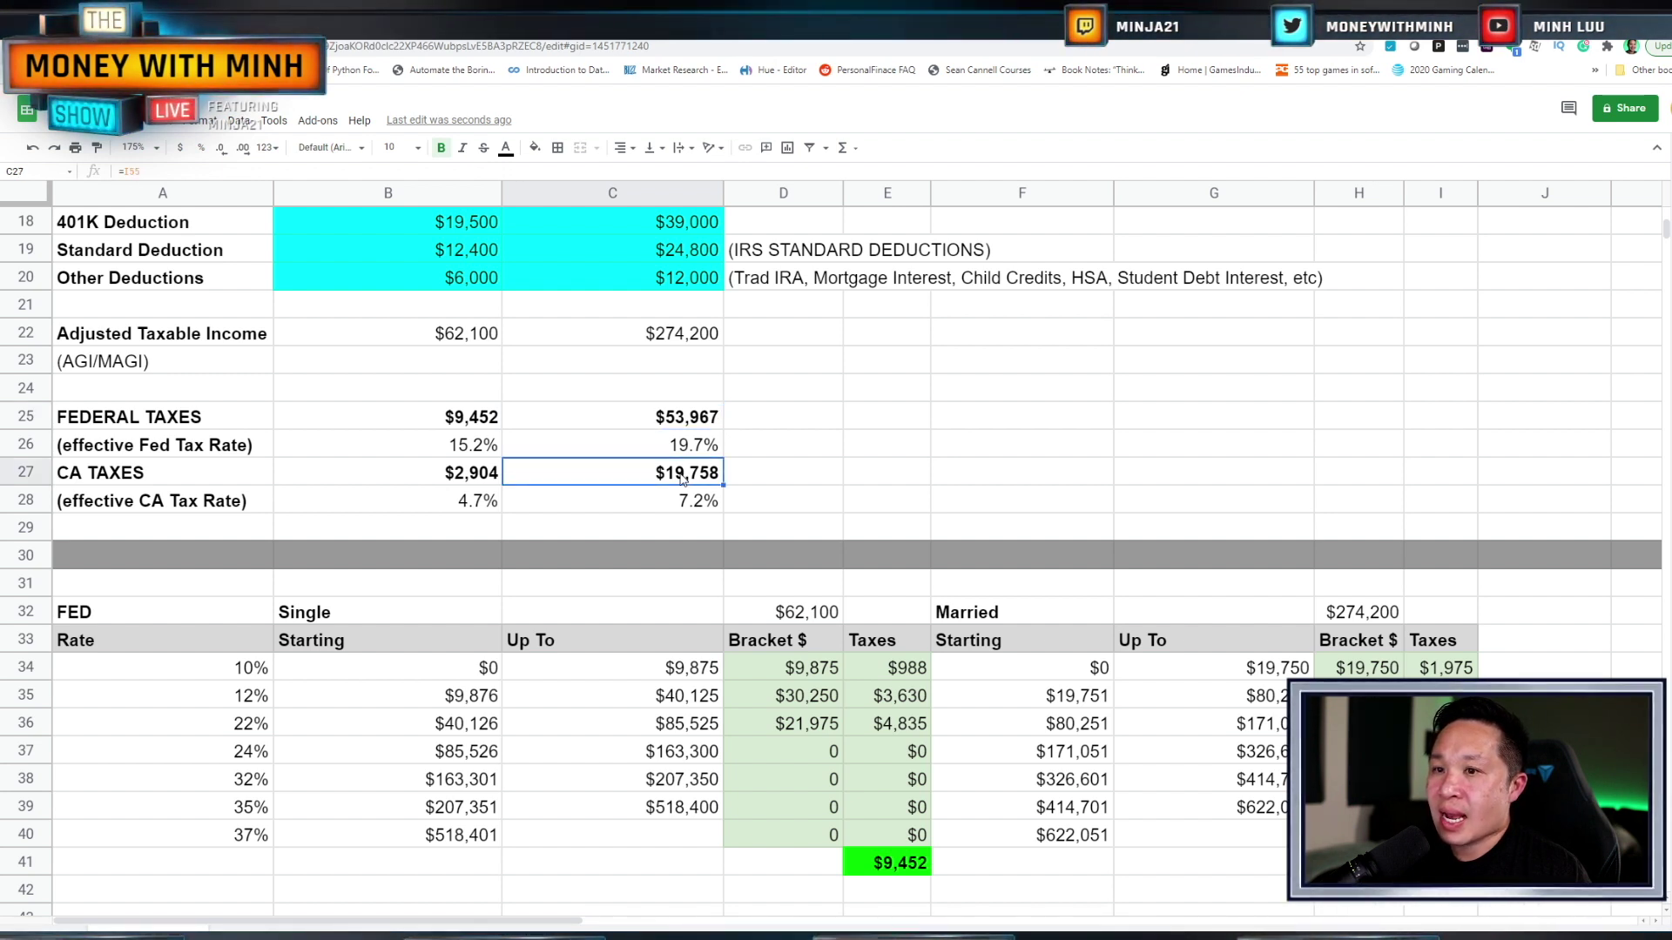
Step: Examine how the married couple's taxable income is divided across the federal brackets, focusing on the 24% and 32% rates
{"action": "scroll", "coordinate": [1254, 620], "scroll_direction": "down", "scroll_amount": 4}
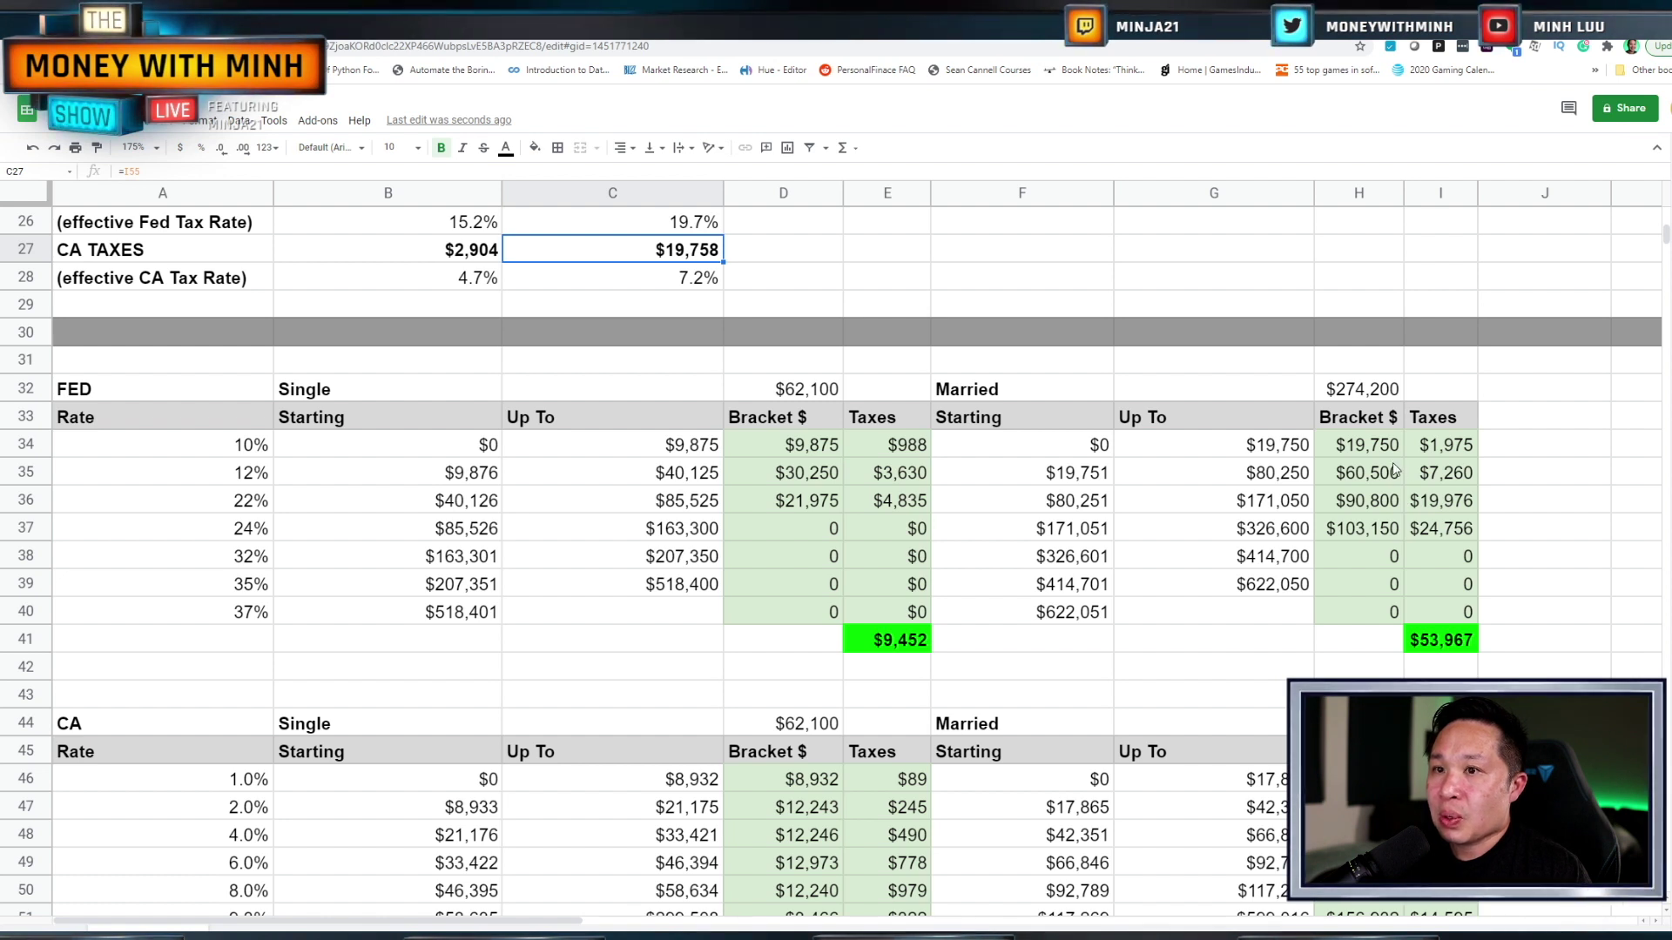
{"action": "left_click_drag", "start_coordinate": [1365, 449], "coordinate": [1356, 532]}
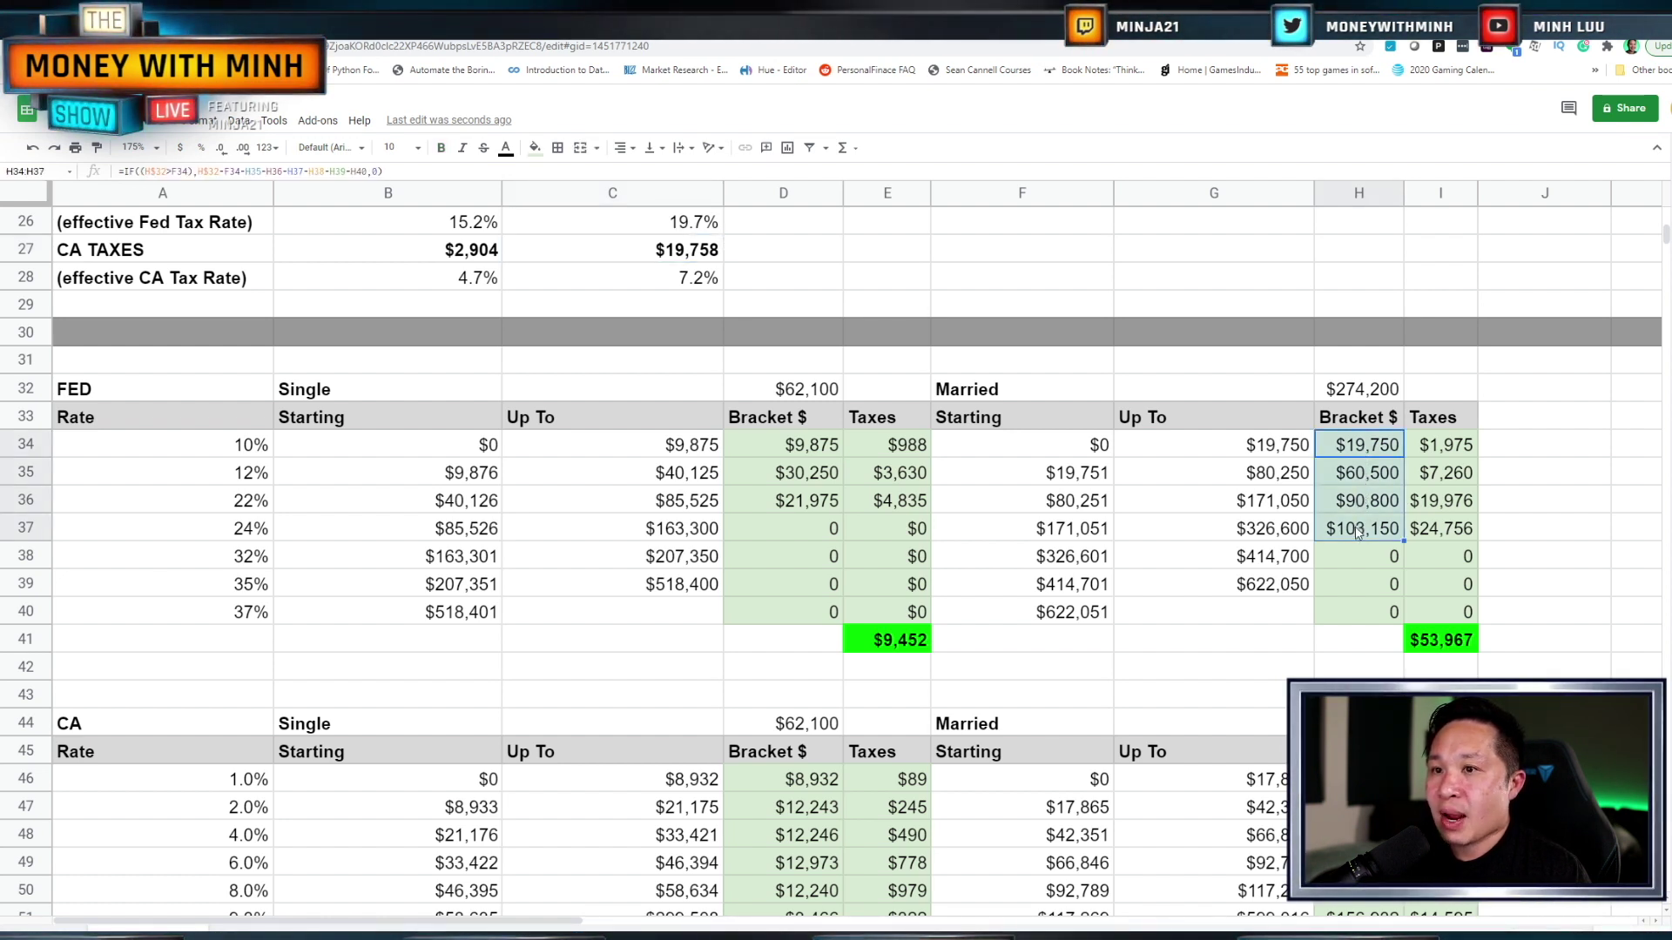
{"action": "left_click", "coordinate": [264, 528]}
{"action": "left_click_drag", "start_coordinate": [257, 531], "coordinate": [1432, 528]}
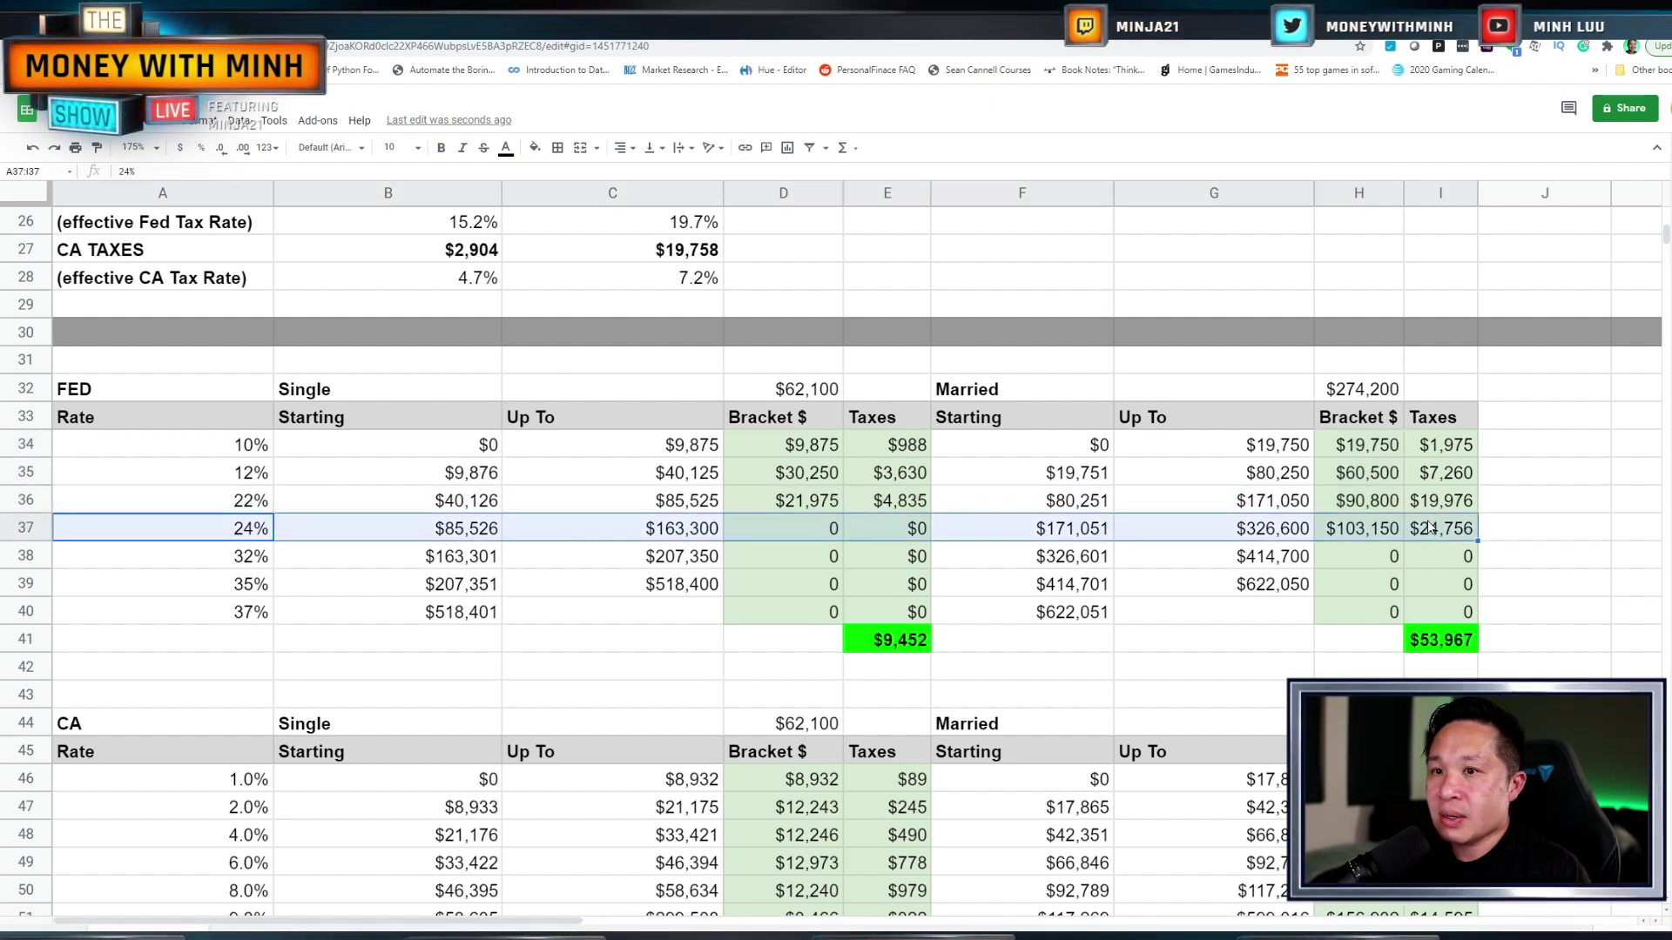
{"action": "left_click", "coordinate": [1433, 529]}
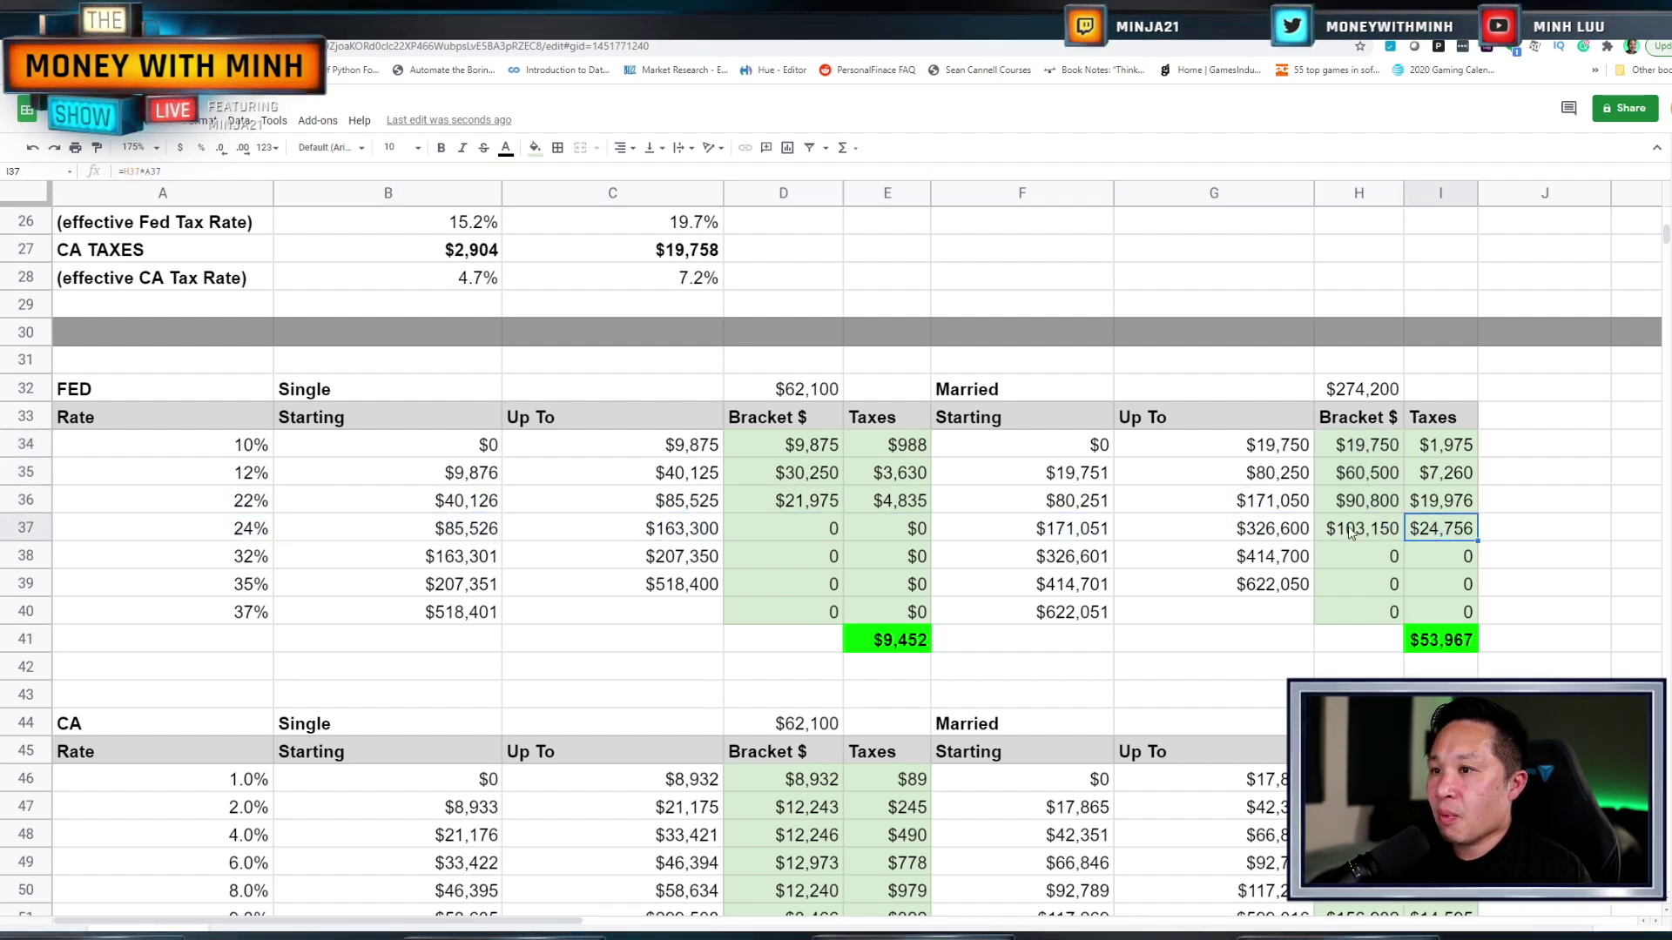
{"action": "scroll", "coordinate": [1350, 533], "scroll_direction": "up", "scroll_amount": 2}
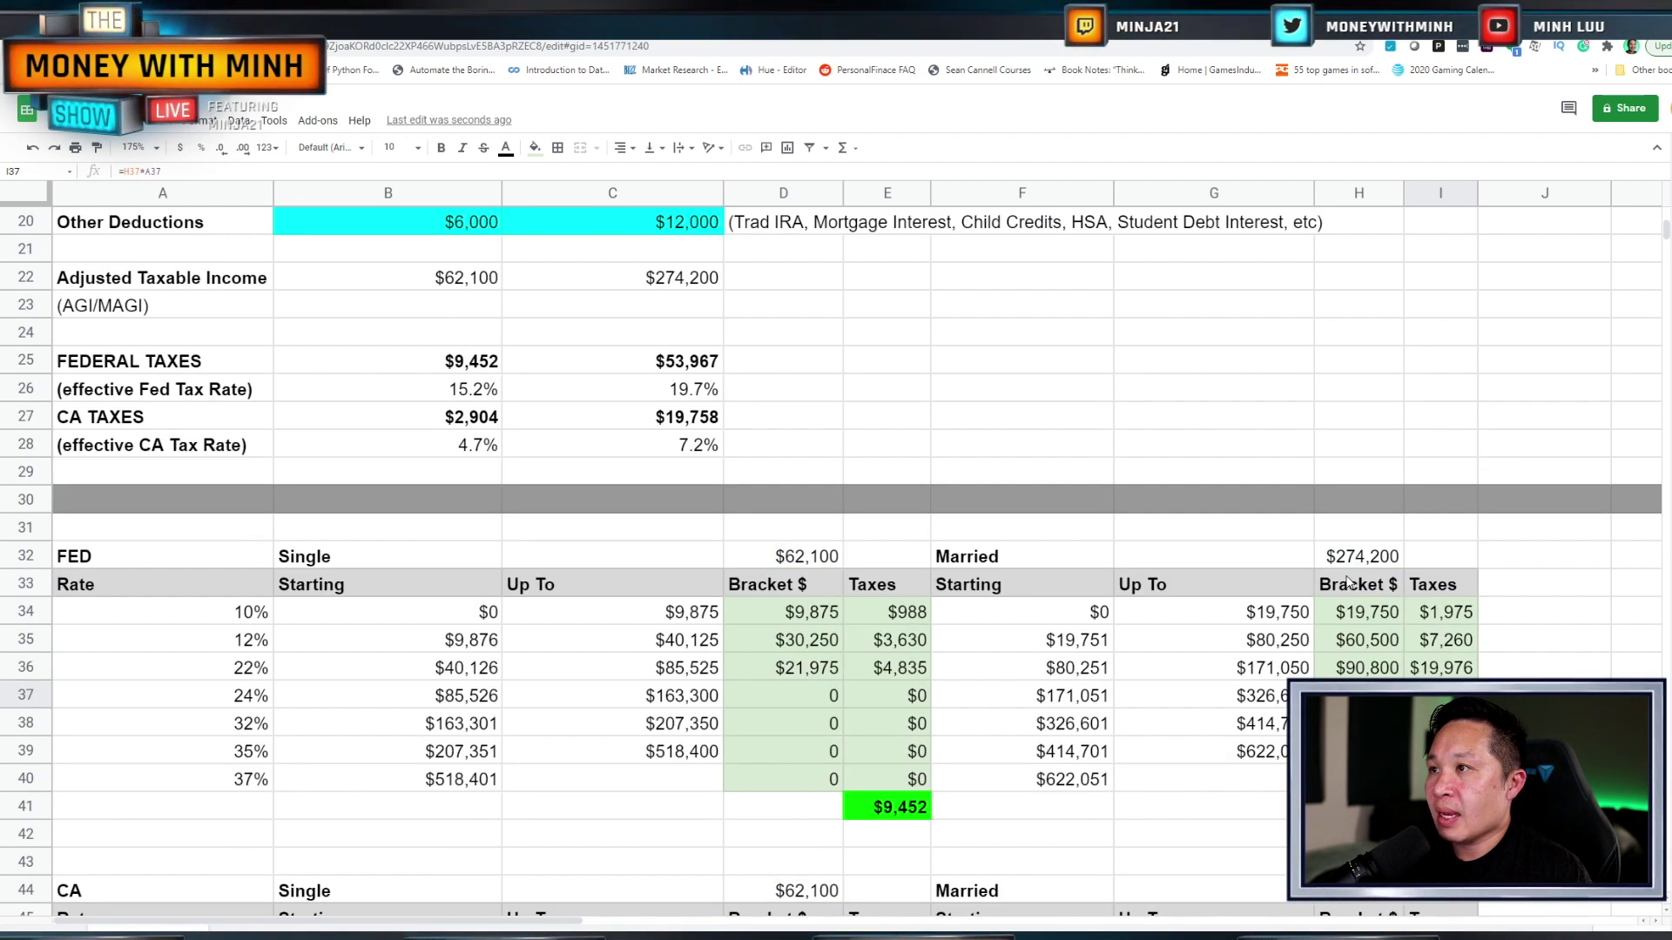
{"action": "scroll", "coordinate": [1156, 492], "scroll_direction": "down", "scroll_amount": 2}
{"action": "left_click", "coordinate": [19, 609]}
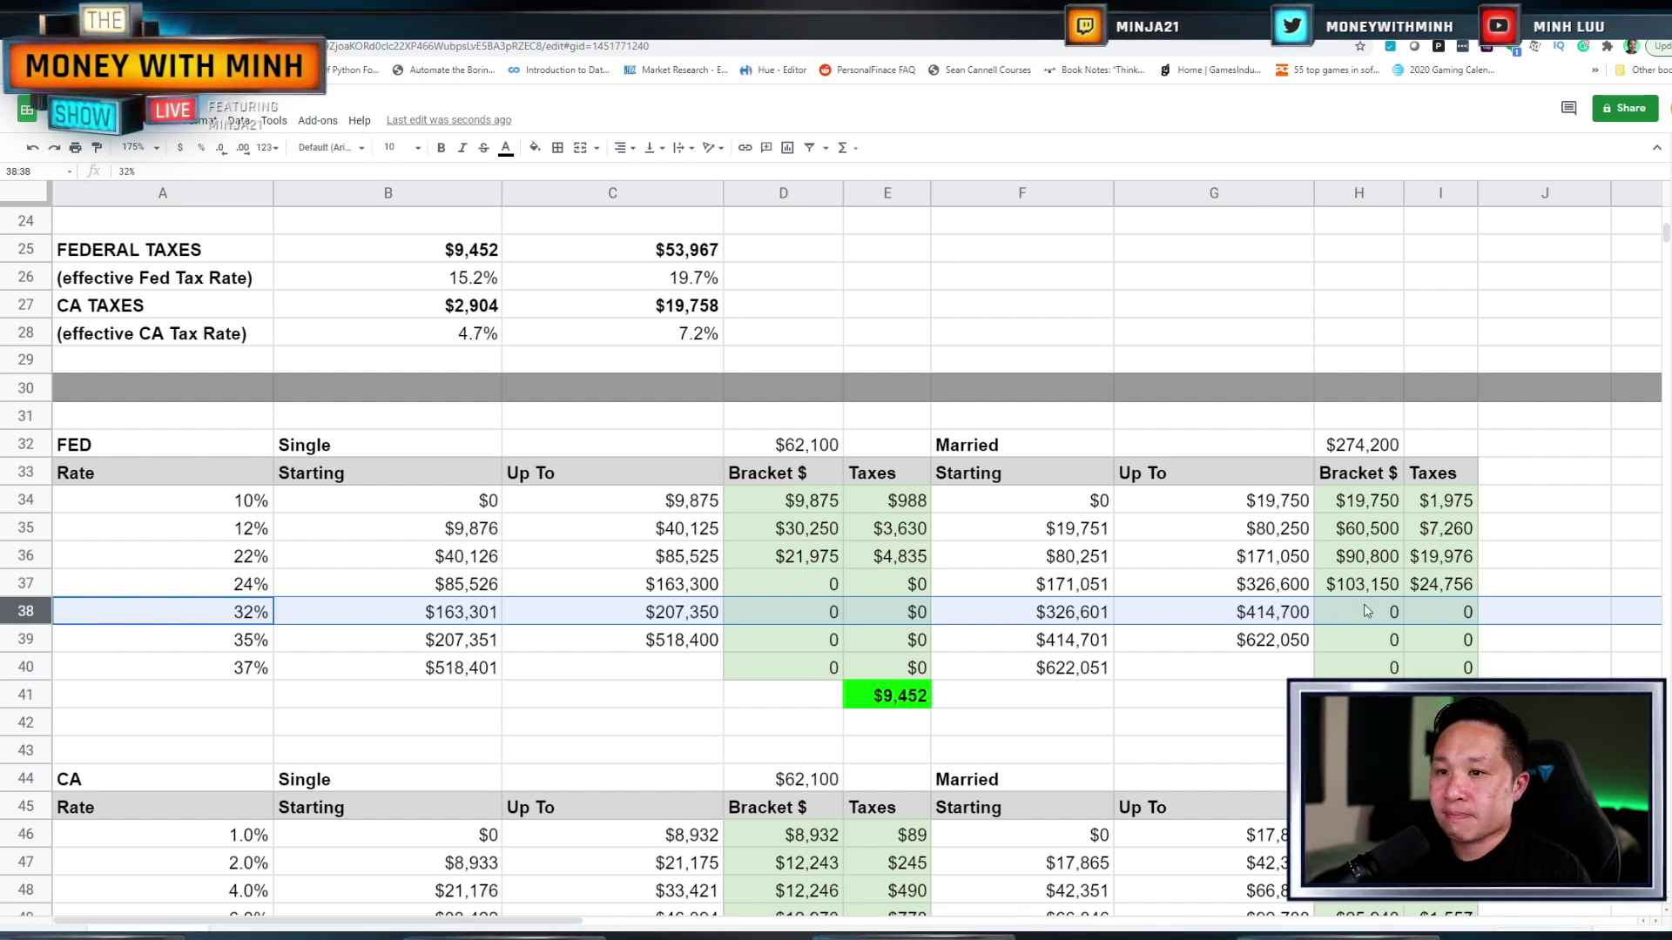
Step: Examine the married couple's California brackets, focusing on the 9.3% row and the top 12.3% row
{"action": "scroll", "coordinate": [1306, 540], "scroll_direction": "down", "scroll_amount": 9}
{"action": "left_click", "coordinate": [1358, 472]}
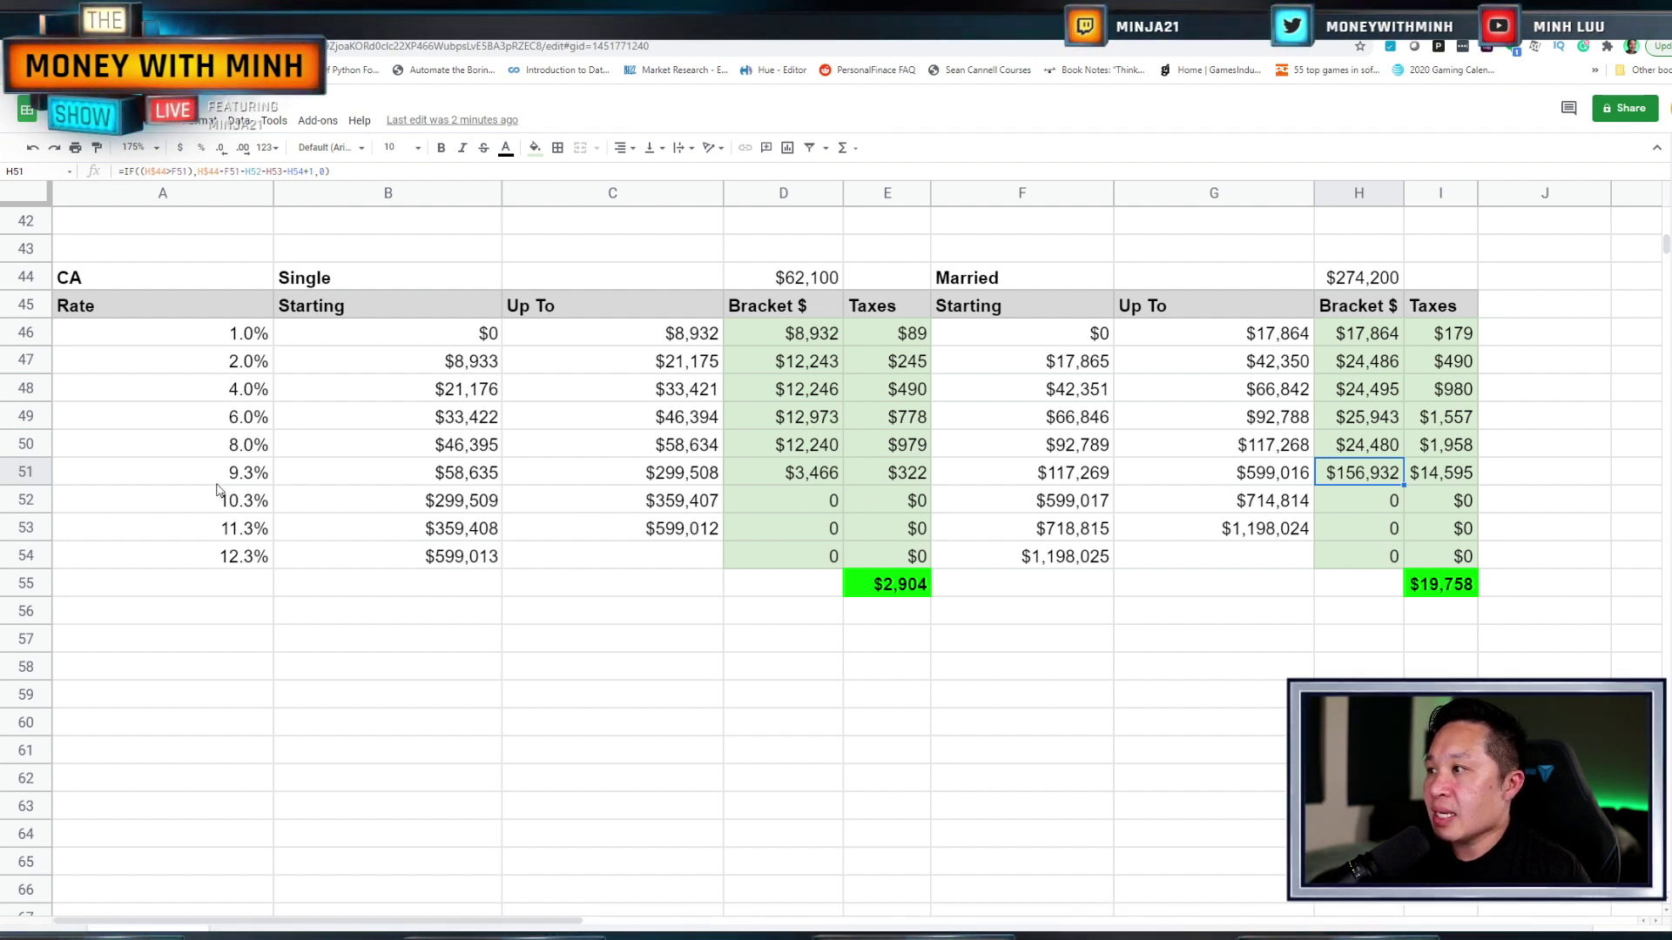
{"action": "left_click_drag", "start_coordinate": [235, 484], "coordinate": [277, 482]}
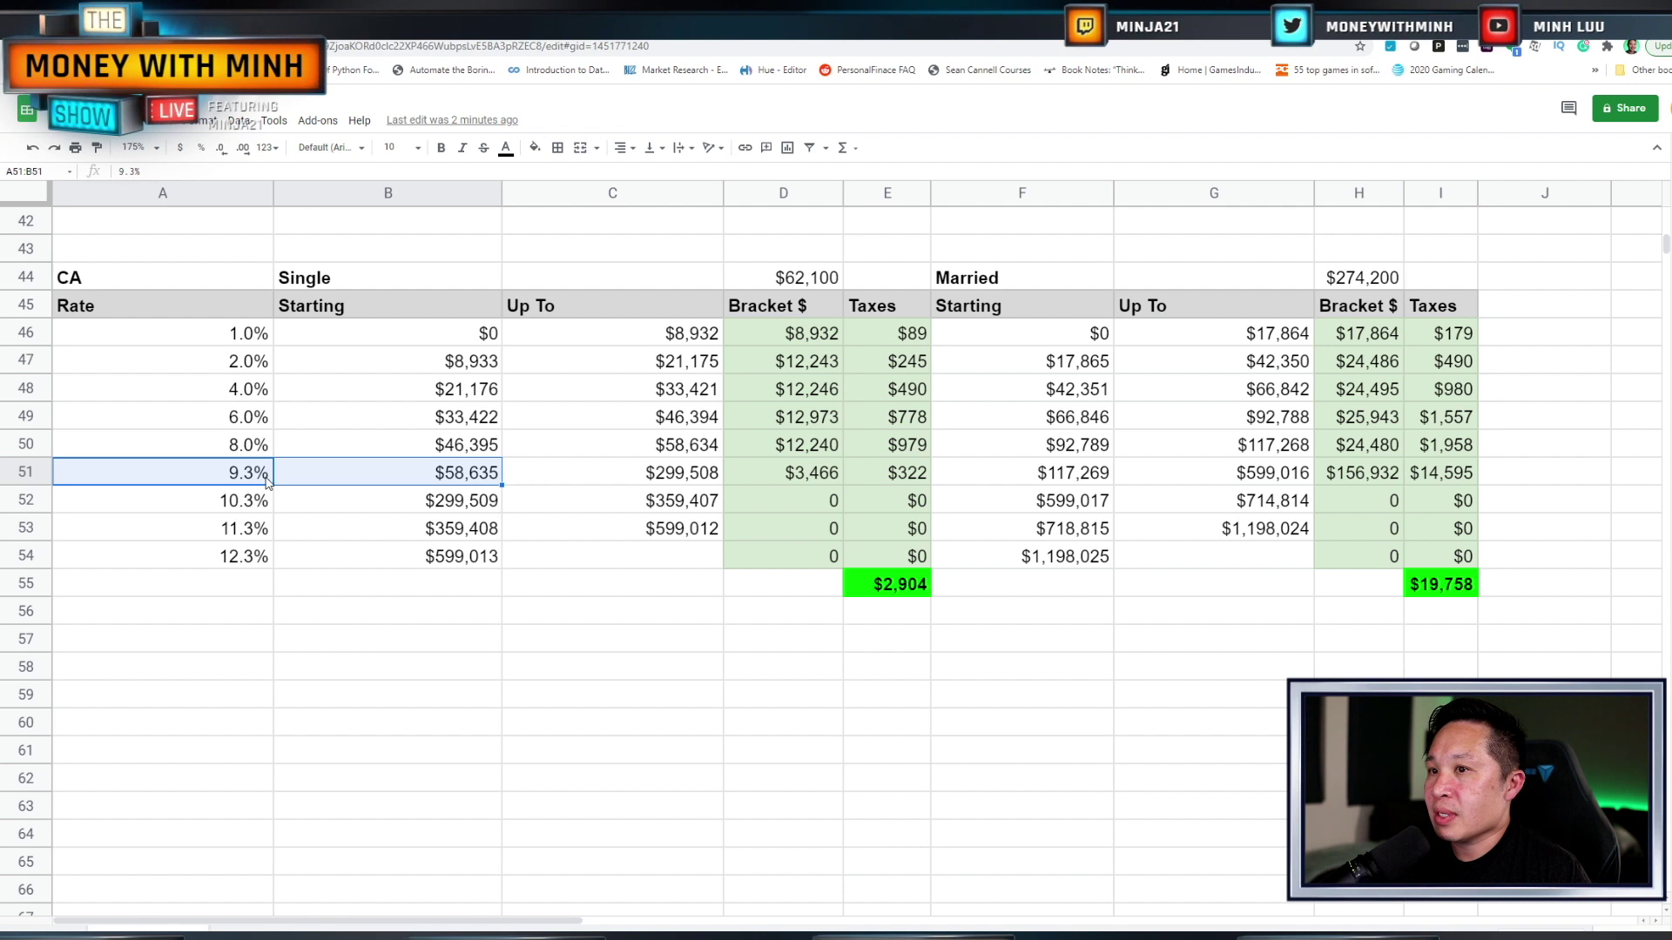
{"action": "left_click", "coordinate": [30, 472]}
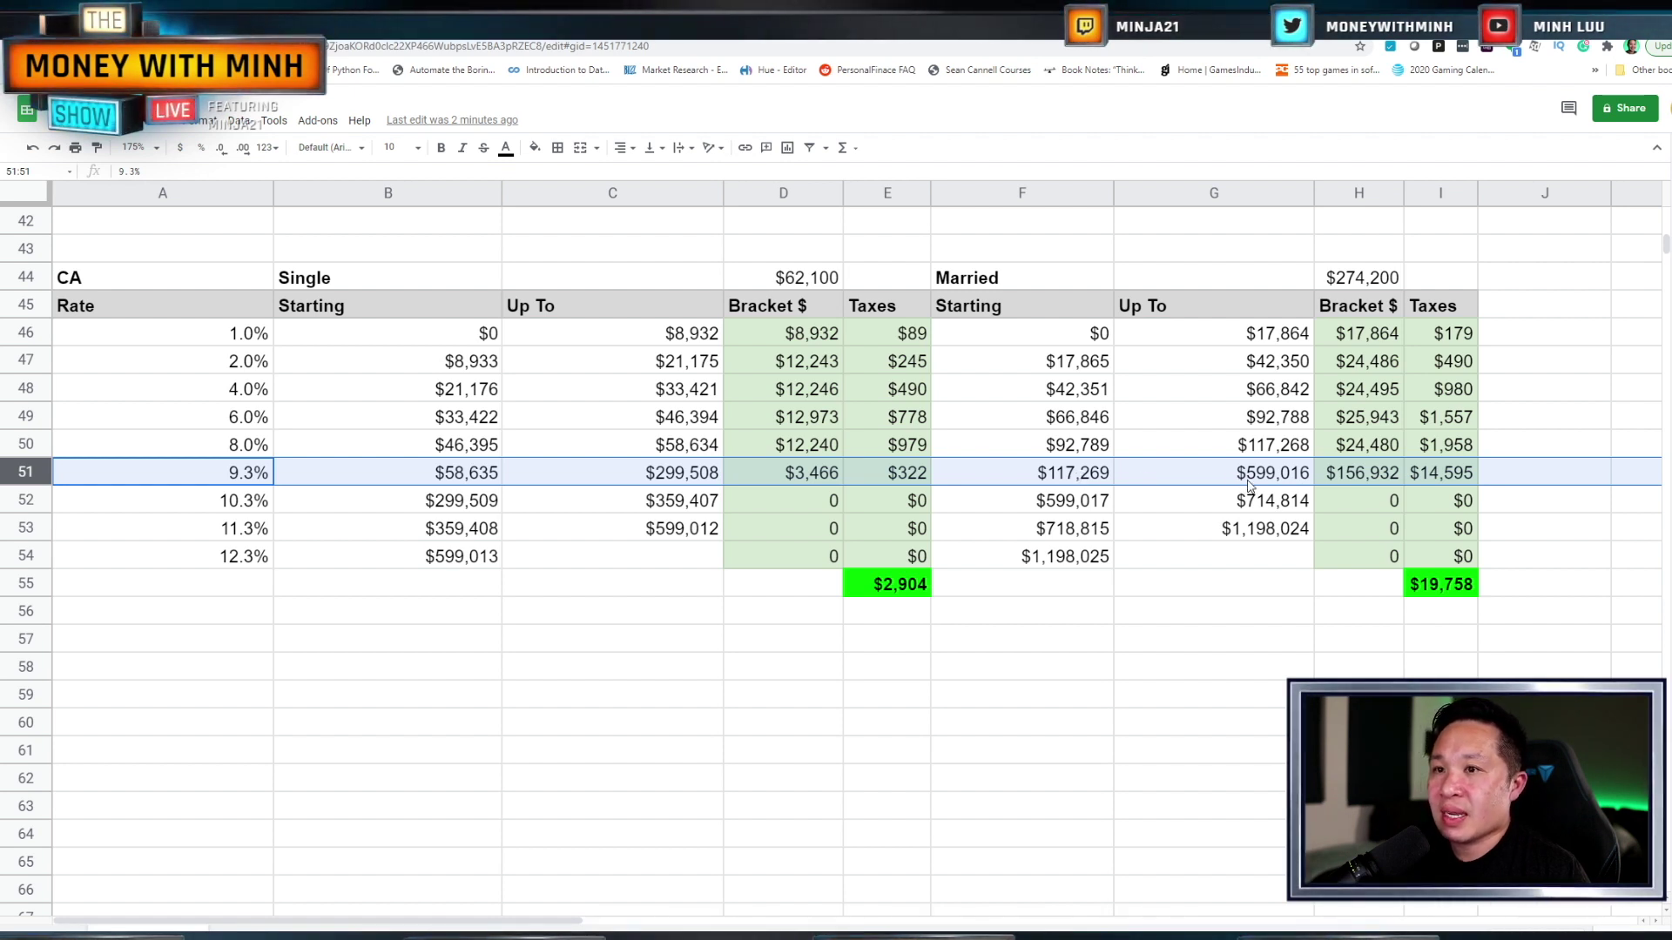
{"action": "left_click", "coordinate": [1355, 479]}
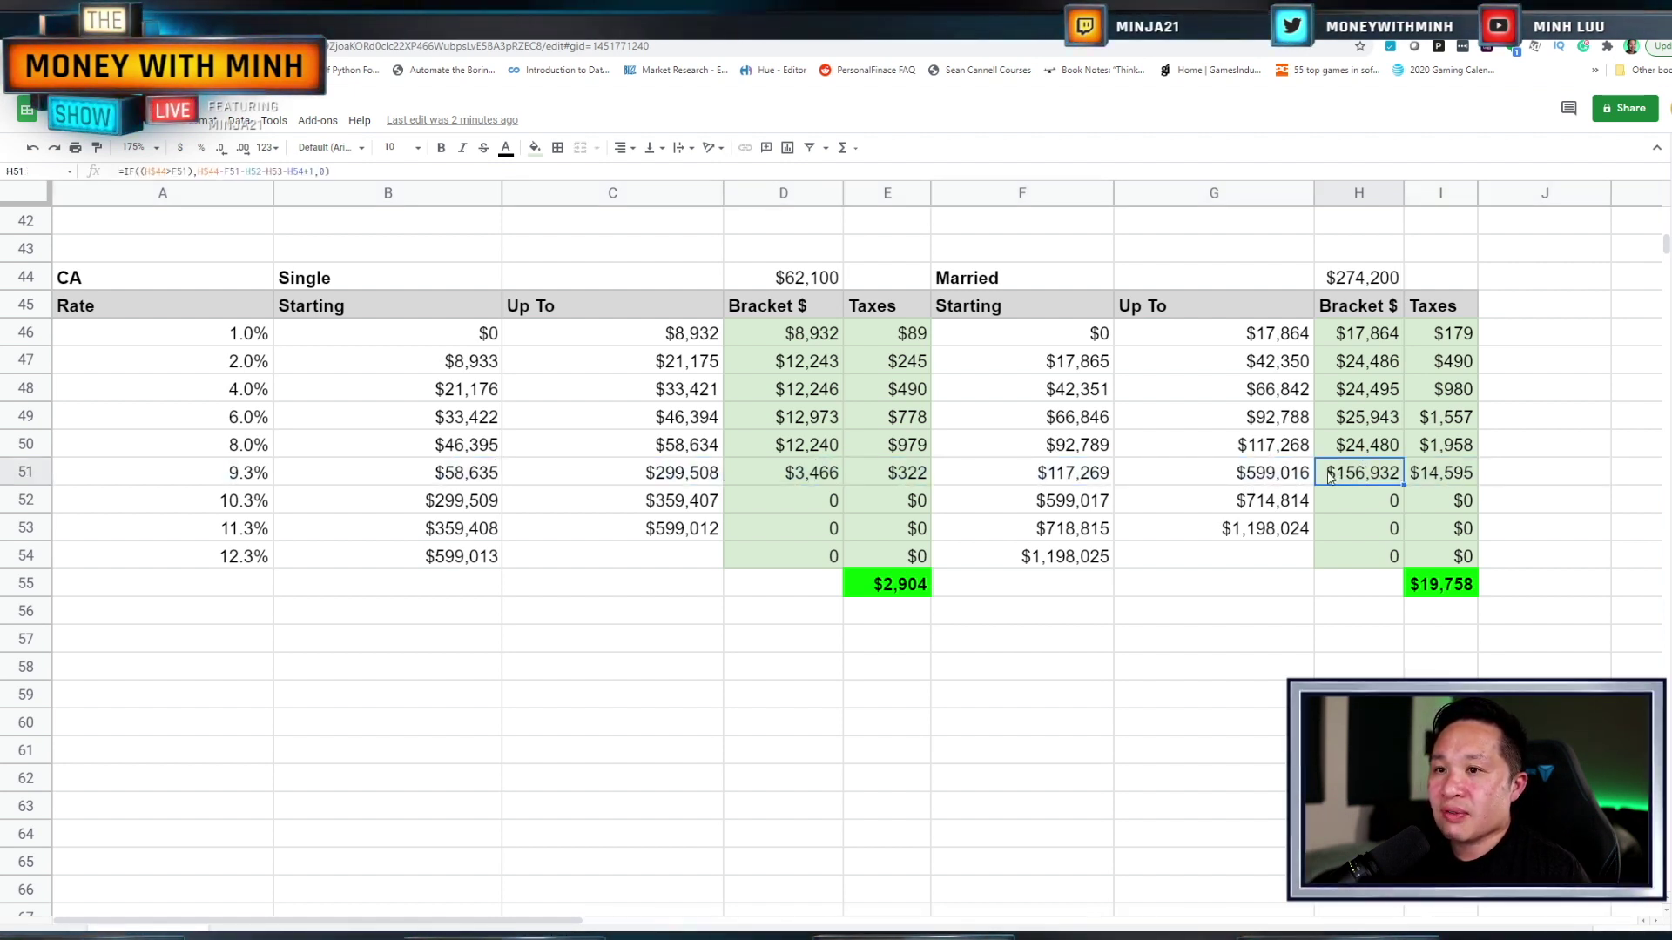
{"action": "left_click", "coordinate": [1067, 481]}
{"action": "left_click", "coordinate": [18, 472]}
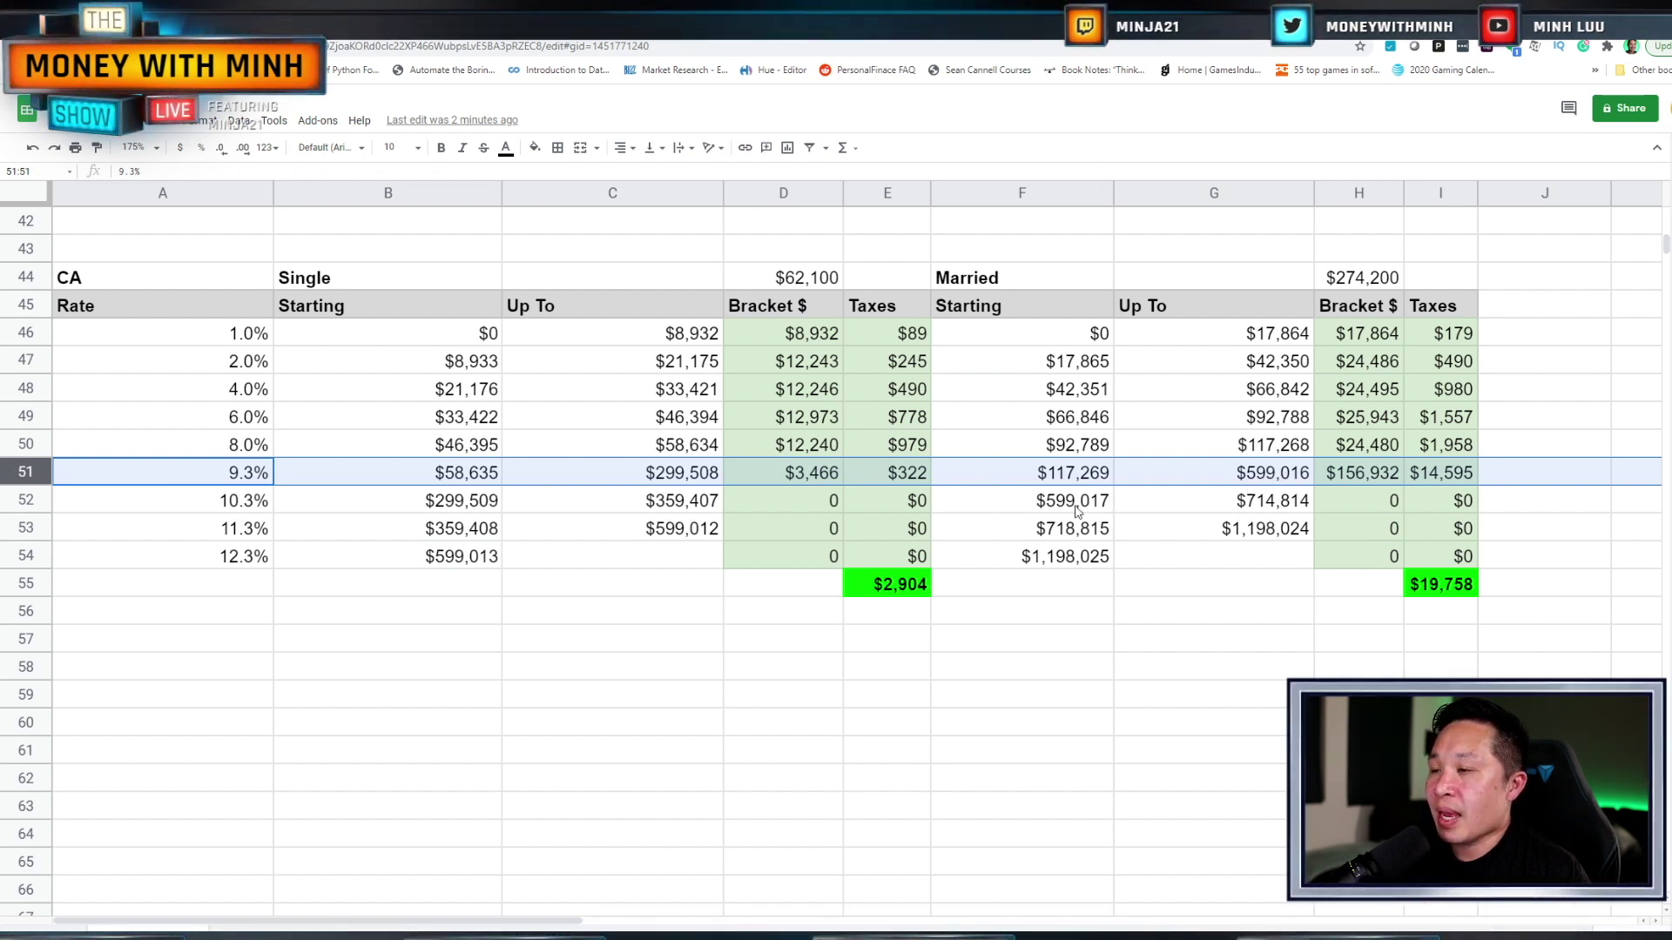
{"action": "left_click", "coordinate": [25, 556]}
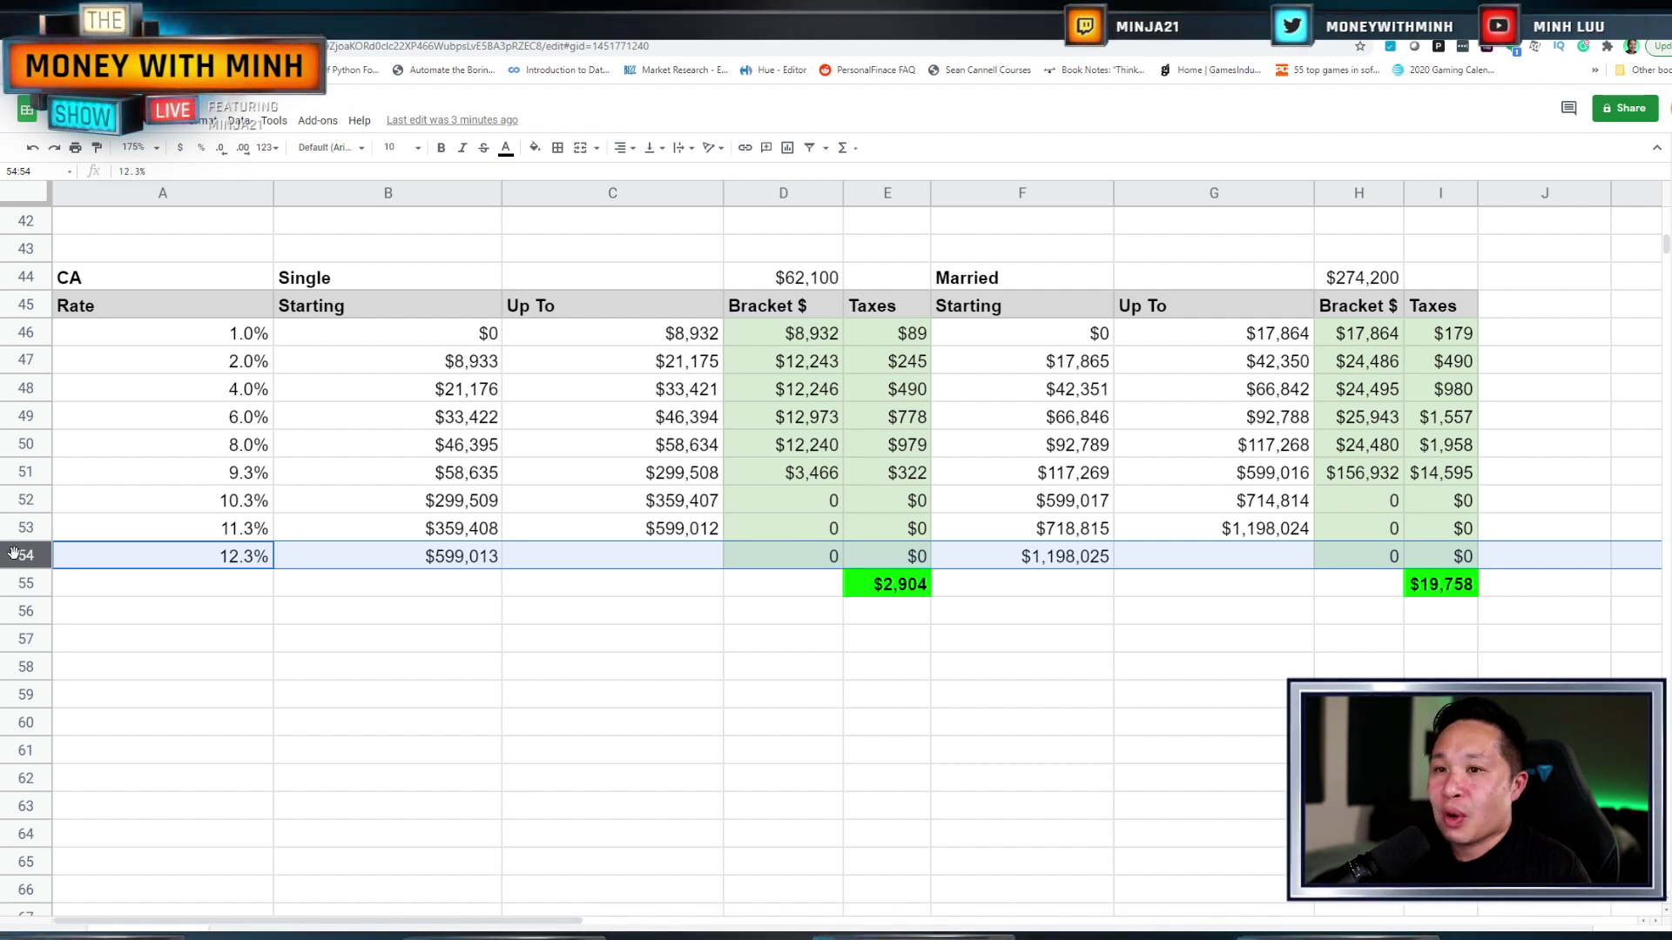
Step: Return to the summary and review the married column's federal and California taxes against its inputs
{"action": "scroll", "coordinate": [165, 554], "scroll_direction": "up", "scroll_amount": 10}
{"action": "left_click", "coordinate": [628, 338]}
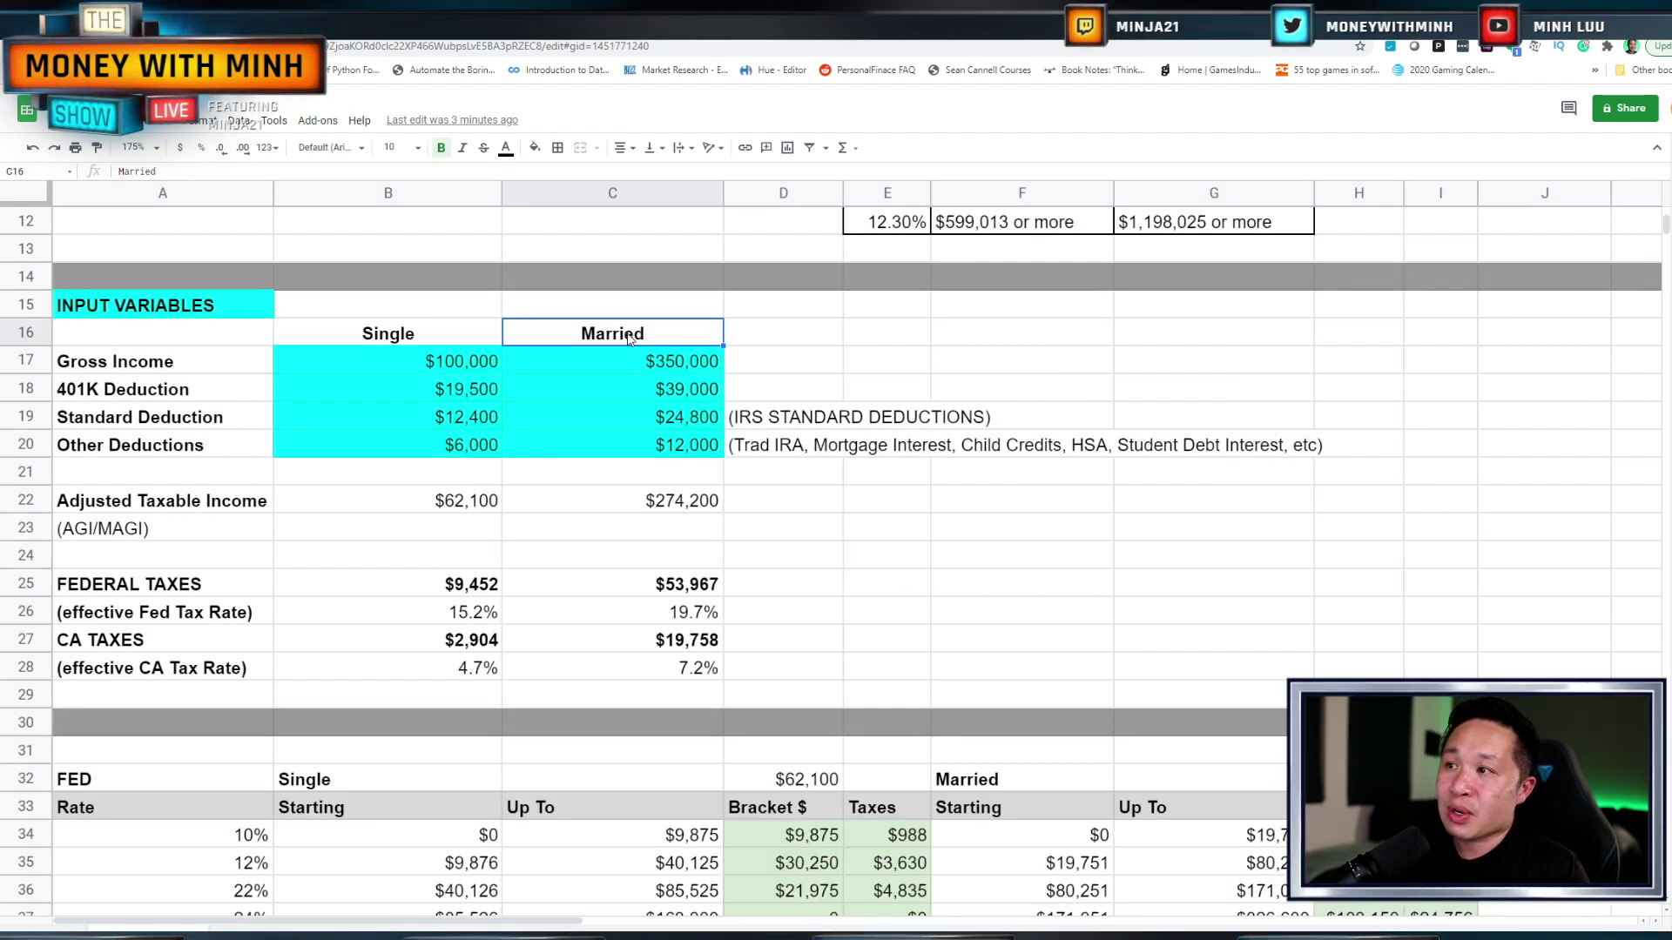
{"action": "left_click", "coordinate": [635, 589]}
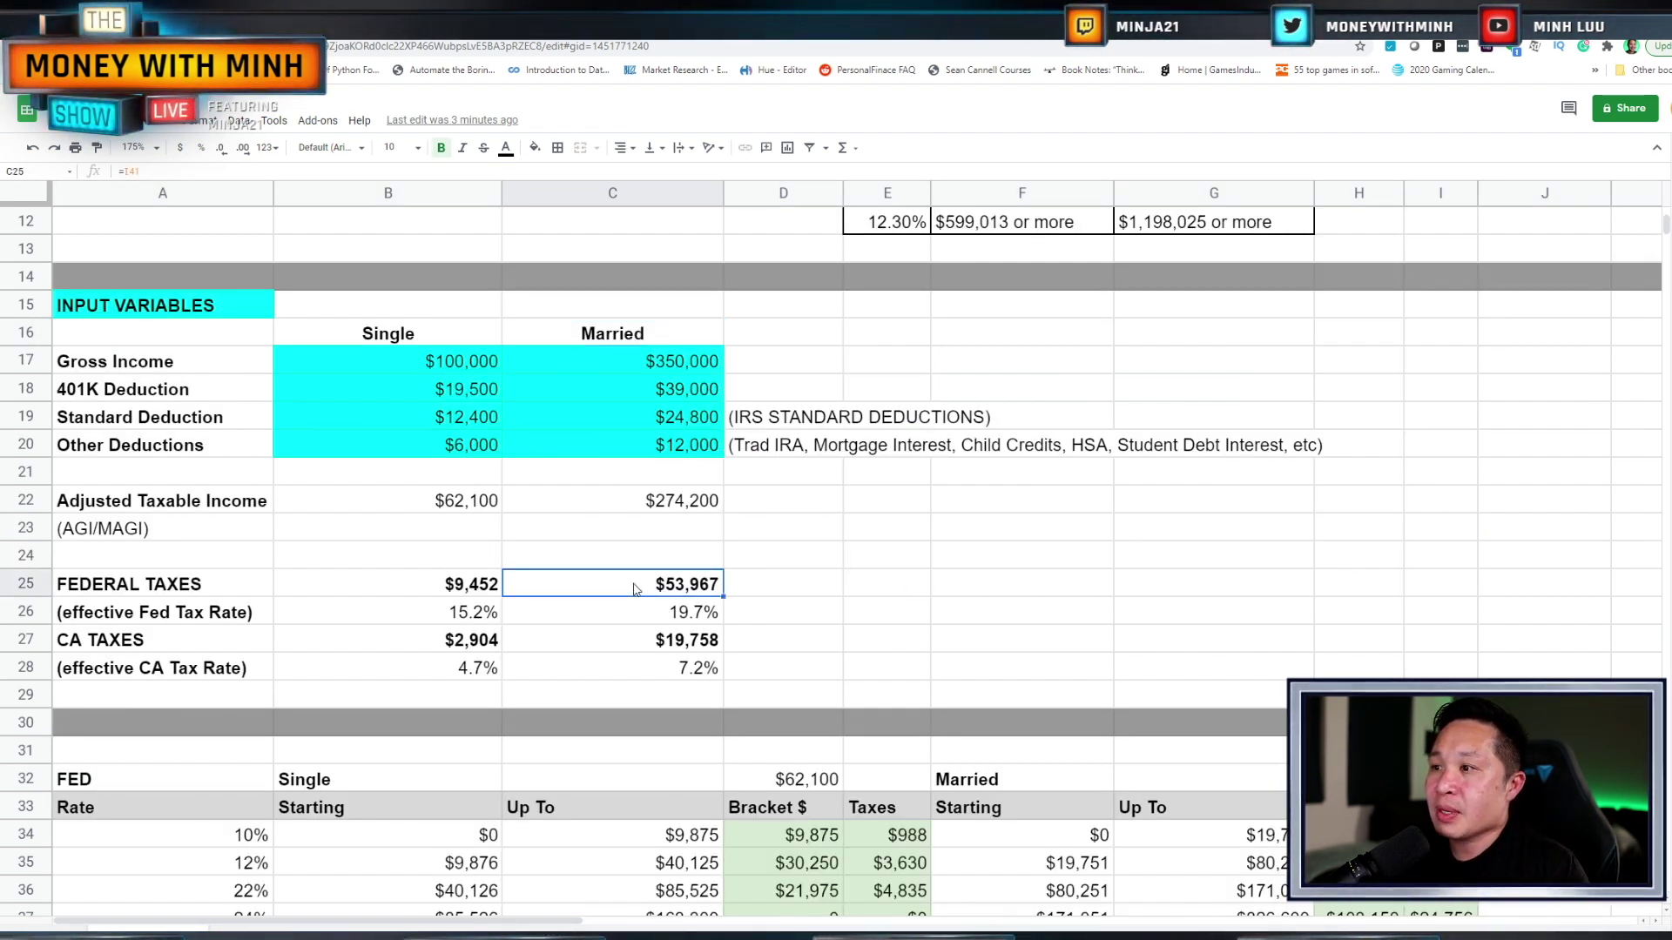
{"action": "left_click", "coordinate": [623, 648]}
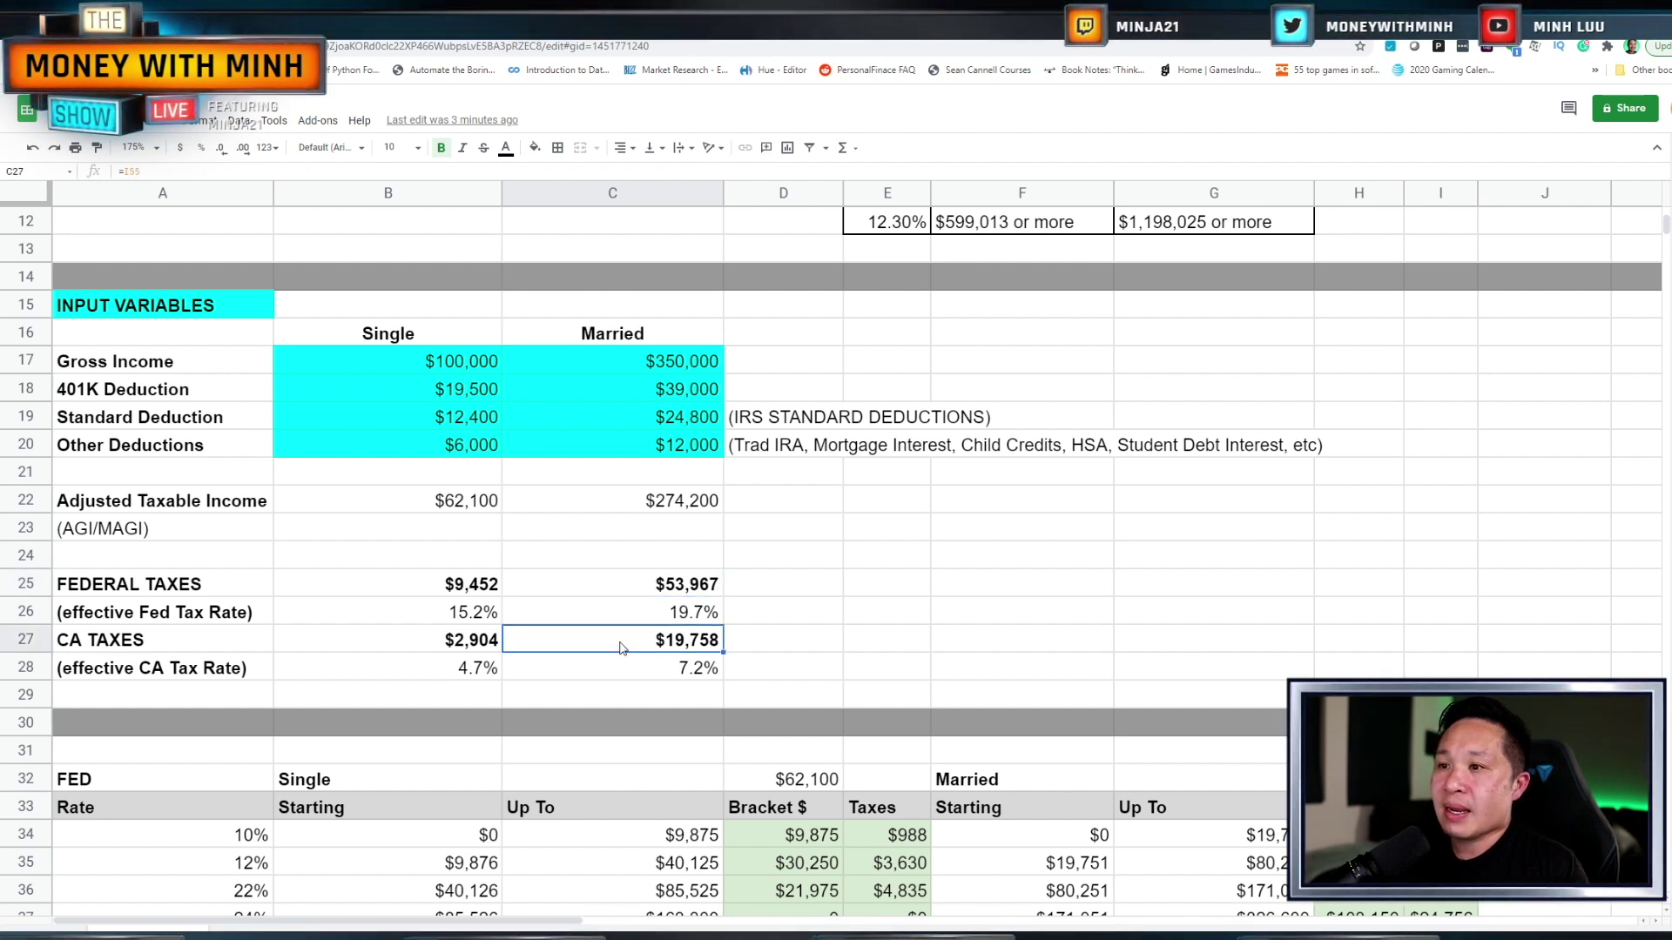